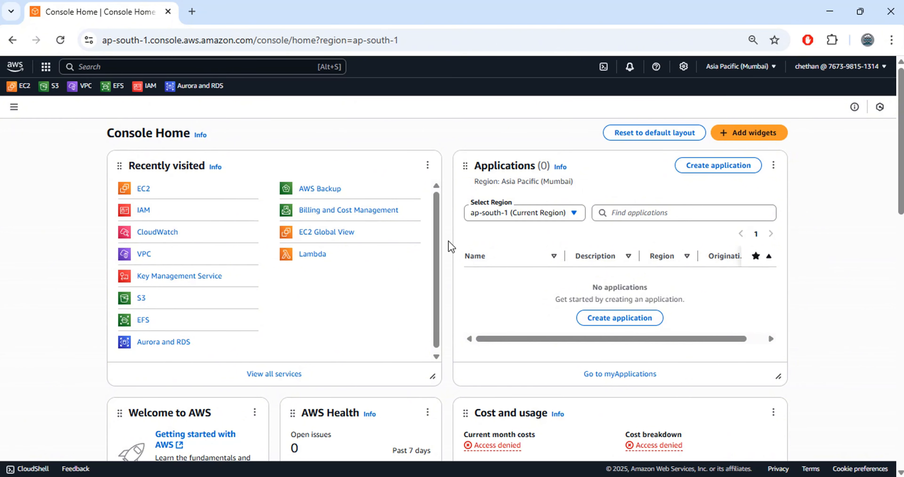
# Start launching a new EC2 instance from the instances list and name it Alarm Check.
pyautogui.click(140, 191)
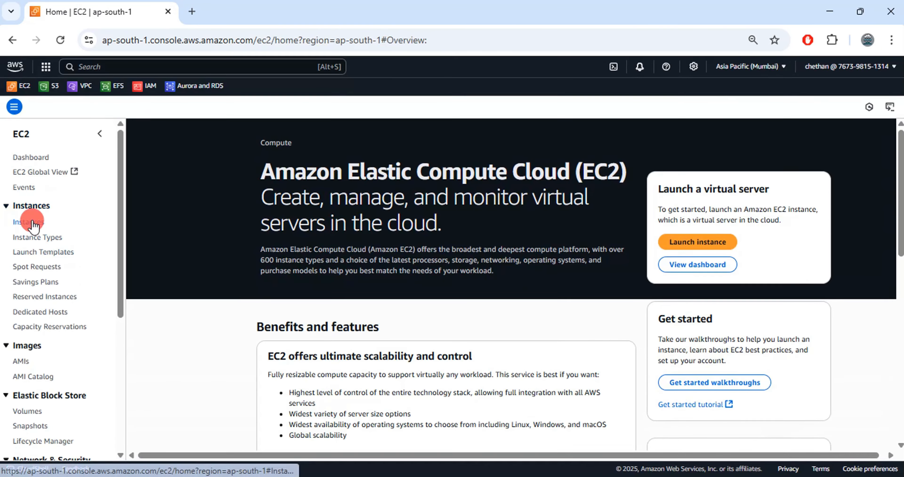
pyautogui.click(29, 221)
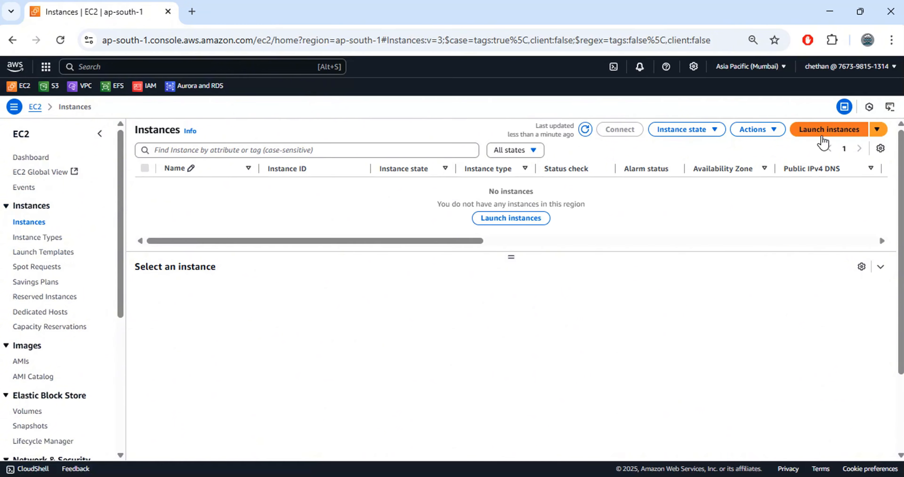
pyautogui.click(821, 131)
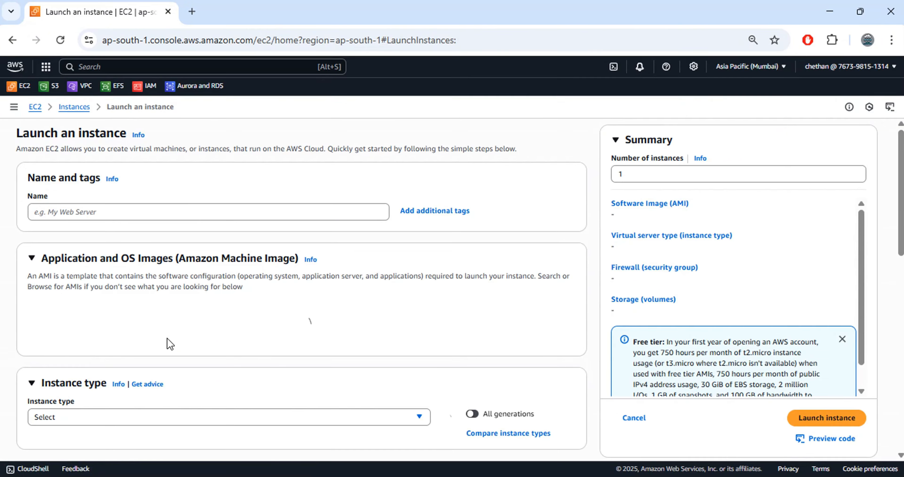
pyautogui.click(201, 211)
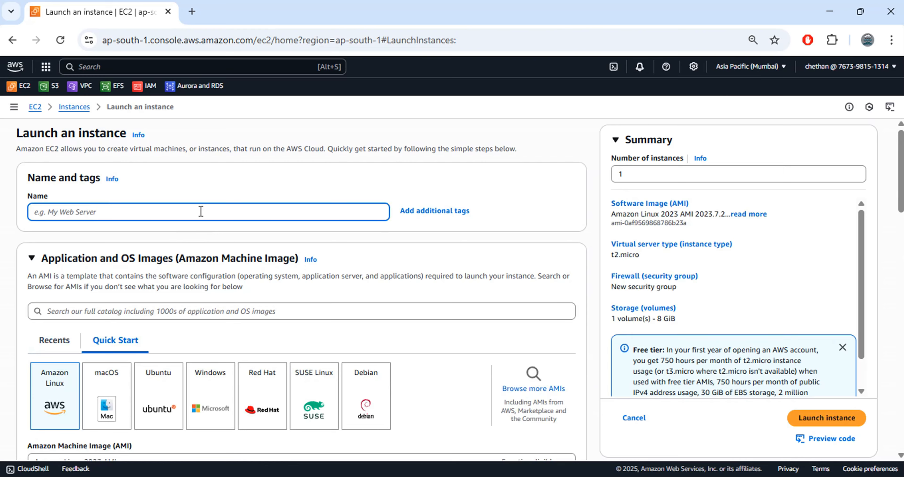
pyautogui.write('E')
pyautogui.press('BackSpace')
pyautogui.write('Alarm Check')
# Select CR-Desktop2025 as the login key pair for the new instance.
pyautogui.scroll(-3, 209, 232)
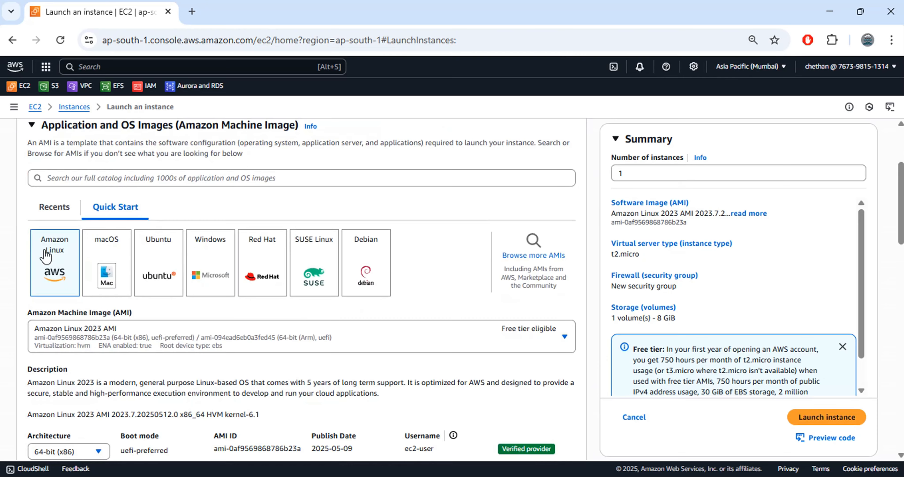
pyautogui.scroll(-3, 71, 277)
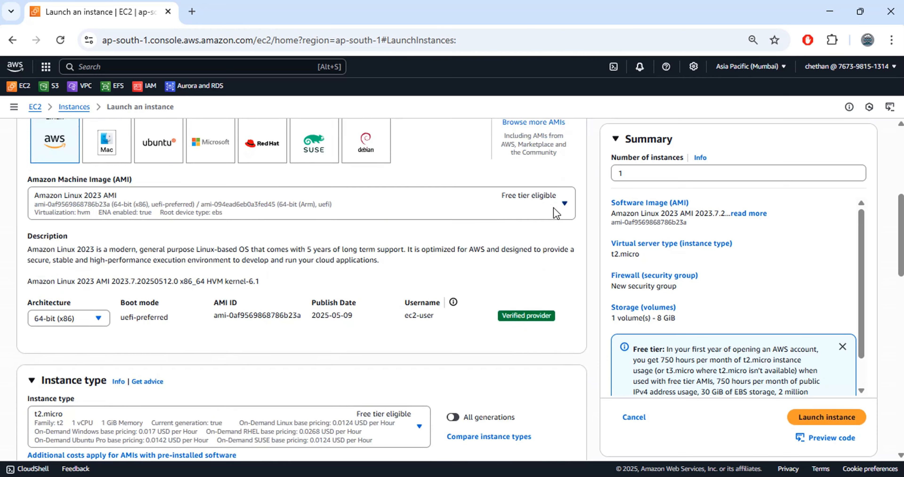
pyautogui.scroll(-3, 337, 278)
pyautogui.scroll(-2, 251, 285)
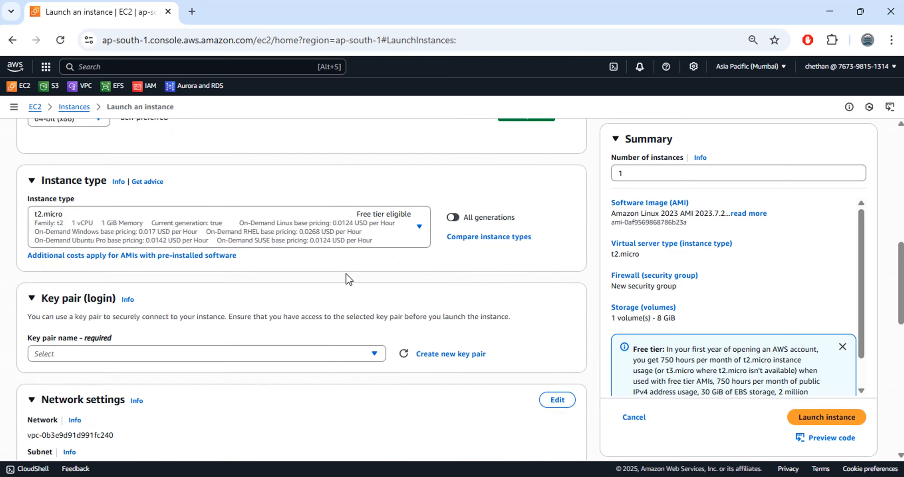
pyautogui.scroll(-3, 347, 279)
pyautogui.click(271, 225)
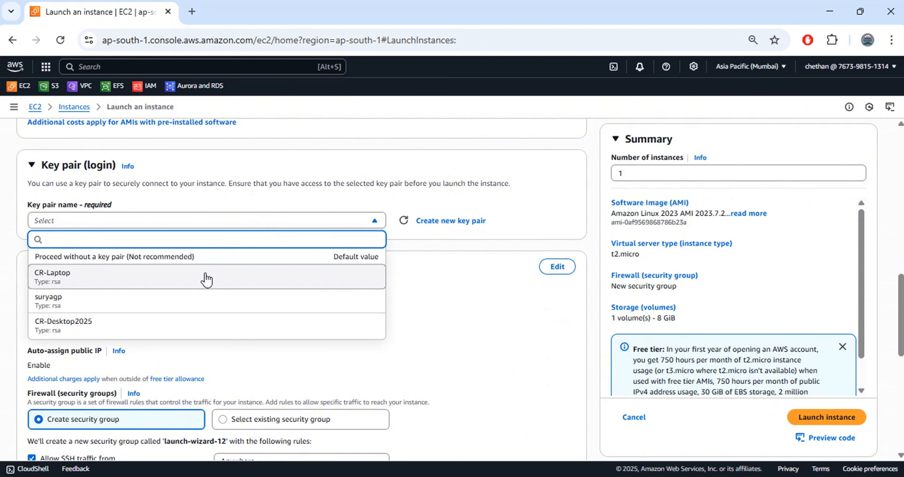
pyautogui.click(204, 328)
# Edit the network settings to place the instance in Demo-VPC with the Pub-Sub subnet.
pyautogui.scroll(-2, 246, 309)
pyautogui.click(572, 205)
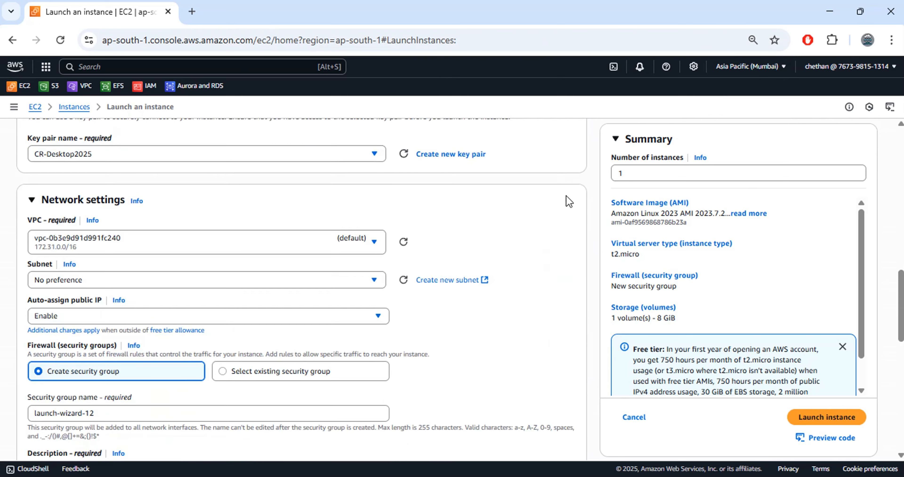
pyautogui.click(382, 240)
pyautogui.click(265, 311)
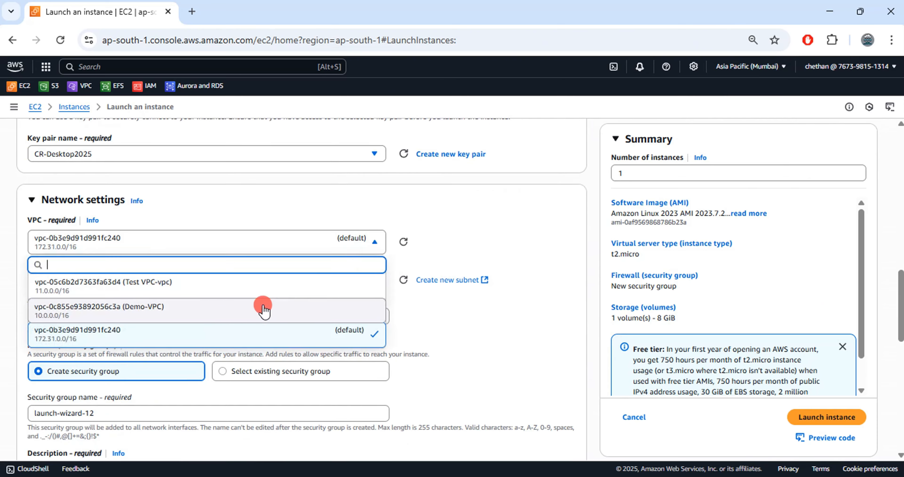
pyautogui.click(288, 287)
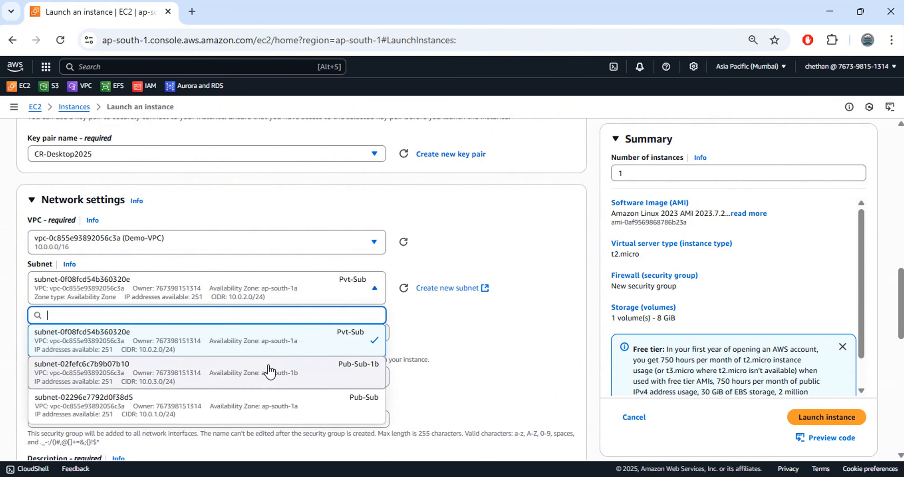
pyautogui.click(260, 399)
# Enable auto-assign public IP and attach the existing security group launch-wizard-9.
pyautogui.scroll(-2, 293, 355)
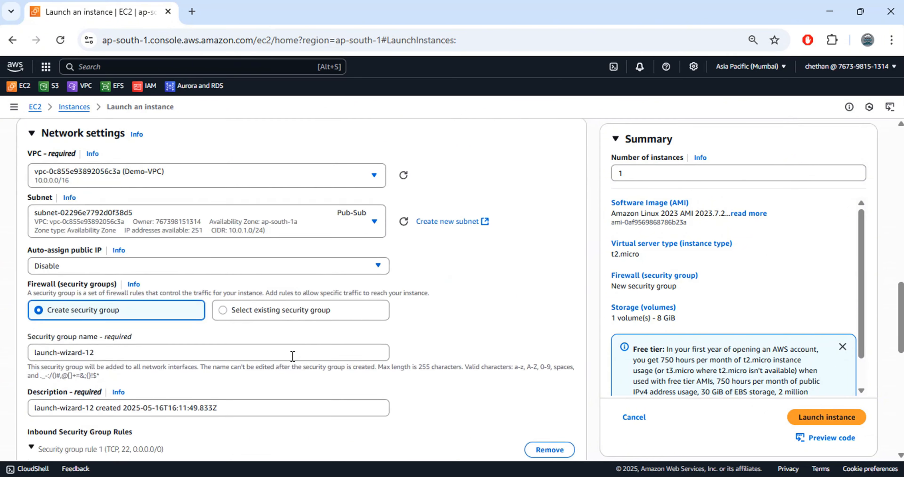
pyautogui.click(185, 269)
pyautogui.click(135, 283)
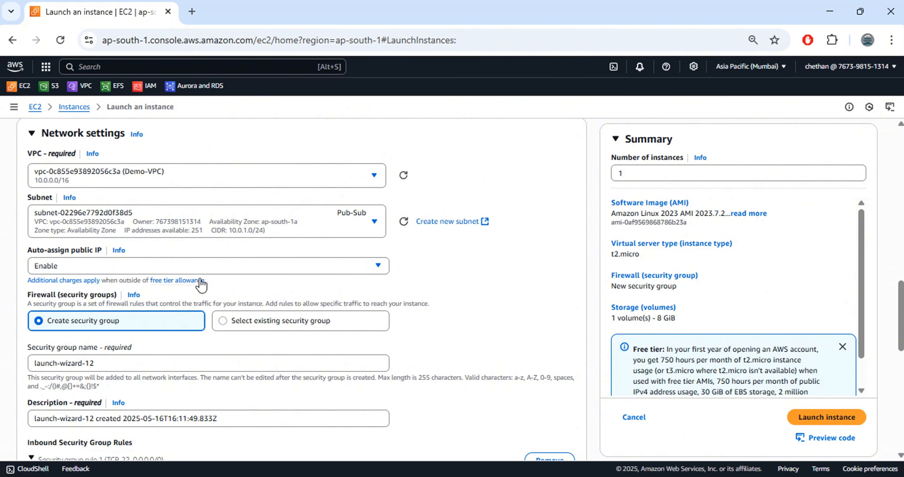
pyautogui.click(235, 322)
pyautogui.click(228, 365)
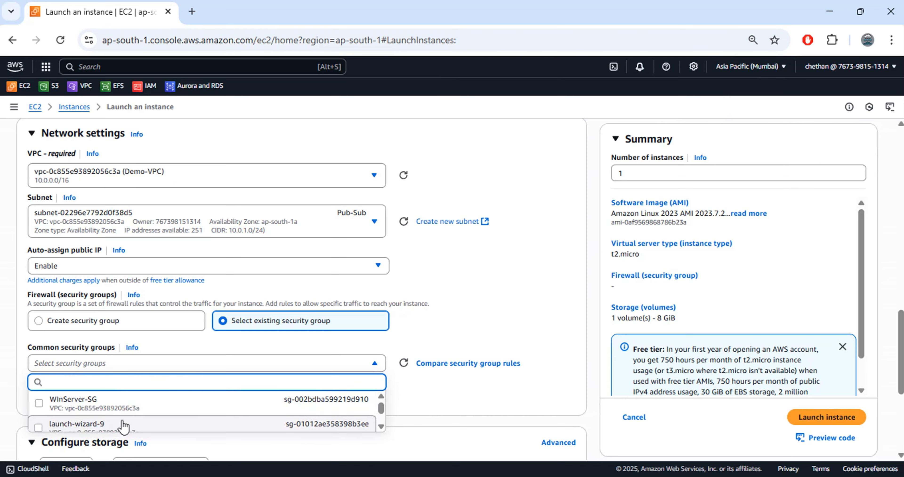
pyautogui.click(121, 423)
# Review the inbound rules of launch-wizard-9 in the security group comparison and return to the launch form.
pyautogui.scroll(-2, 494, 343)
pyautogui.click(438, 313)
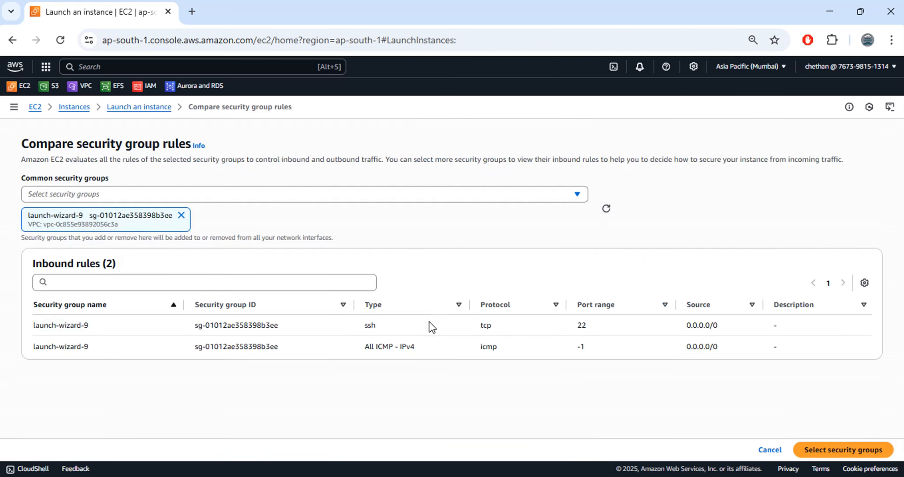
pyautogui.doubleClick(581, 325)
pyautogui.moveTo(467, 347); pyautogui.dragTo(590, 348)
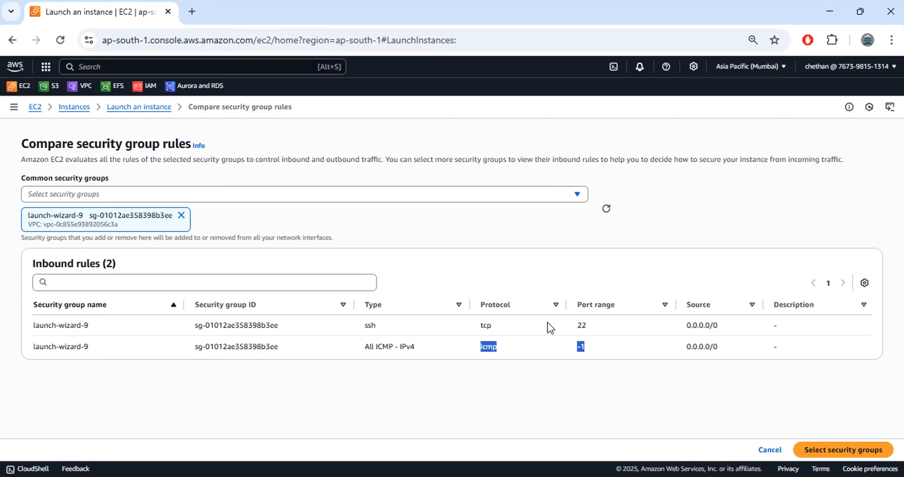
pyautogui.doubleClick(582, 325)
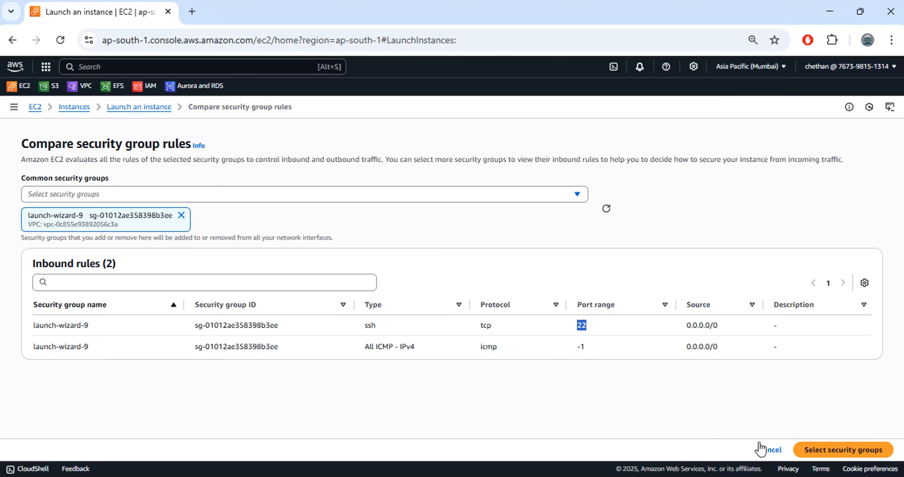
pyautogui.click(770, 450)
# Launch the instance and select Alarm Check in the instances list.
pyautogui.scroll(-15, 260, 306)
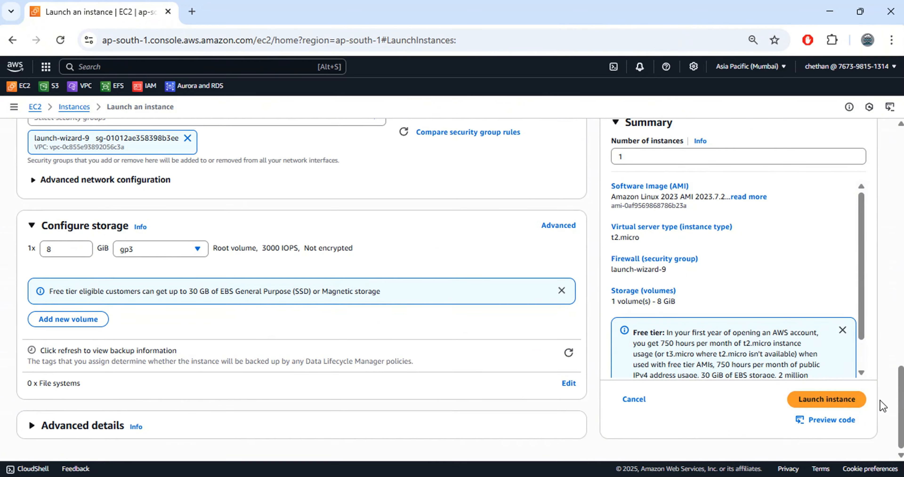
pyautogui.click(831, 401)
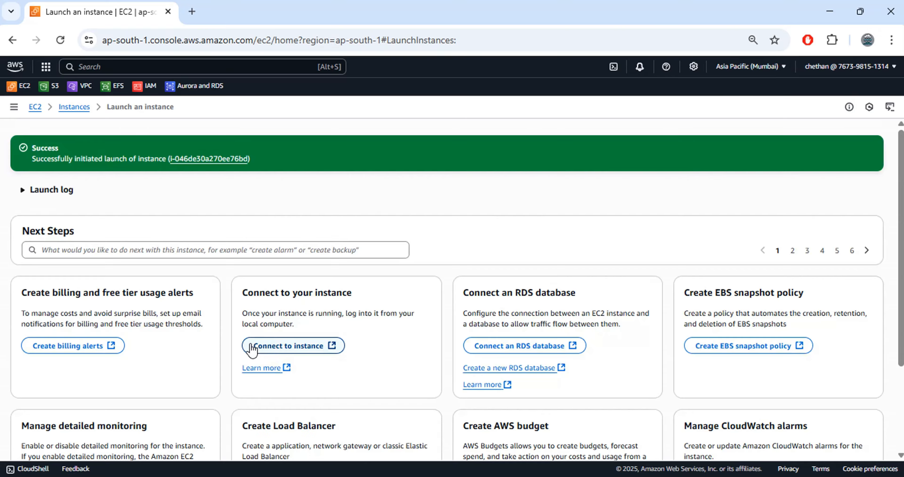
pyautogui.click(74, 107)
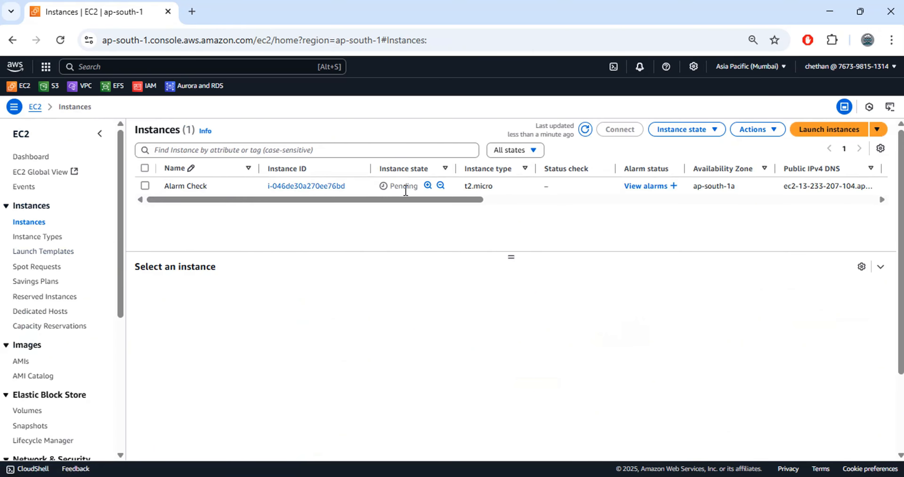
pyautogui.moveTo(400, 186); pyautogui.dragTo(421, 188)
pyautogui.click(531, 192)
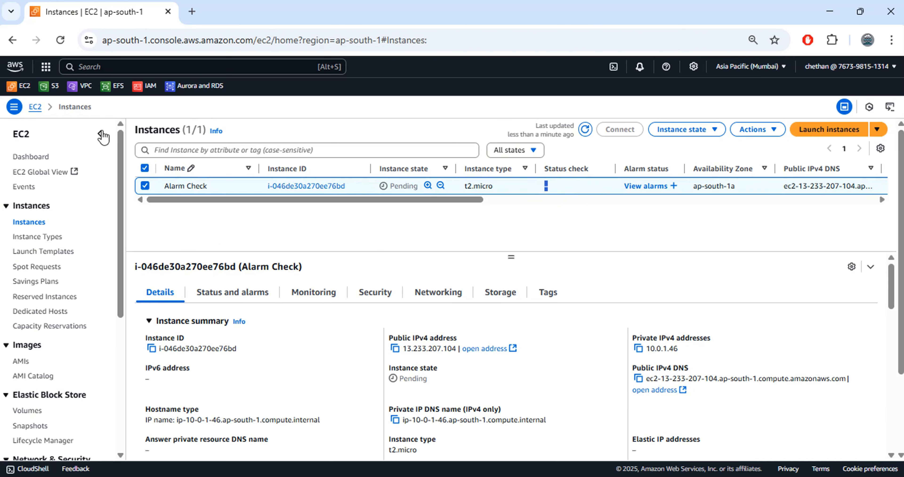
# Search the services for sns, open Simple Notification Service in a new browser tab and dismiss its new-feature banner.
pyautogui.click(167, 66)
pyautogui.write('sns')
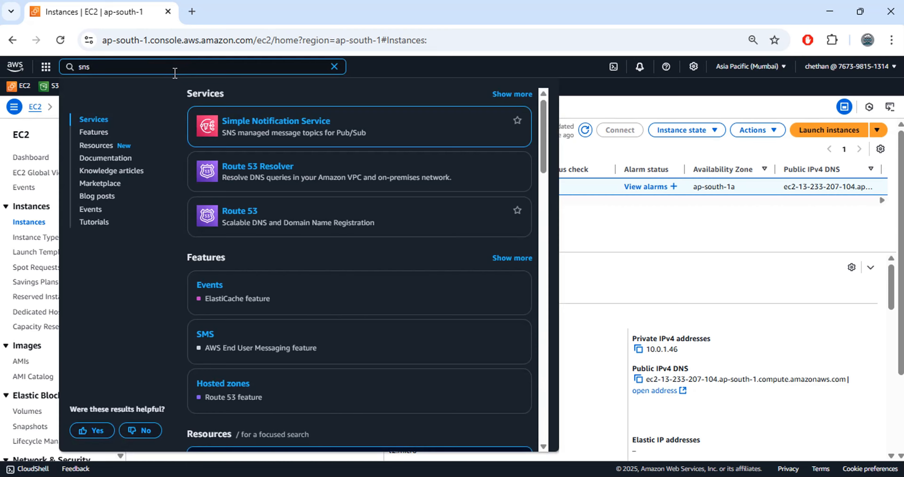
pyautogui.keyDown('ctrl'); pyautogui.click(281, 122); pyautogui.keyUp('ctrl')
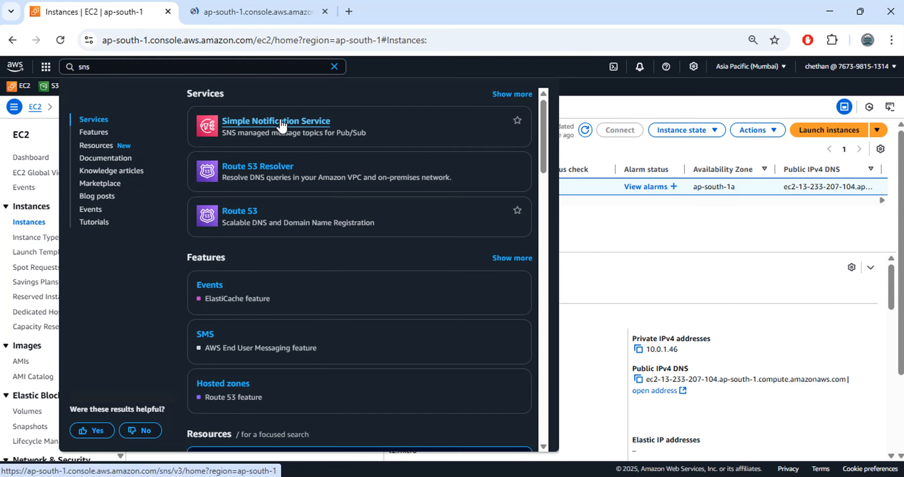
pyautogui.click(334, 67)
pyautogui.click(260, 14)
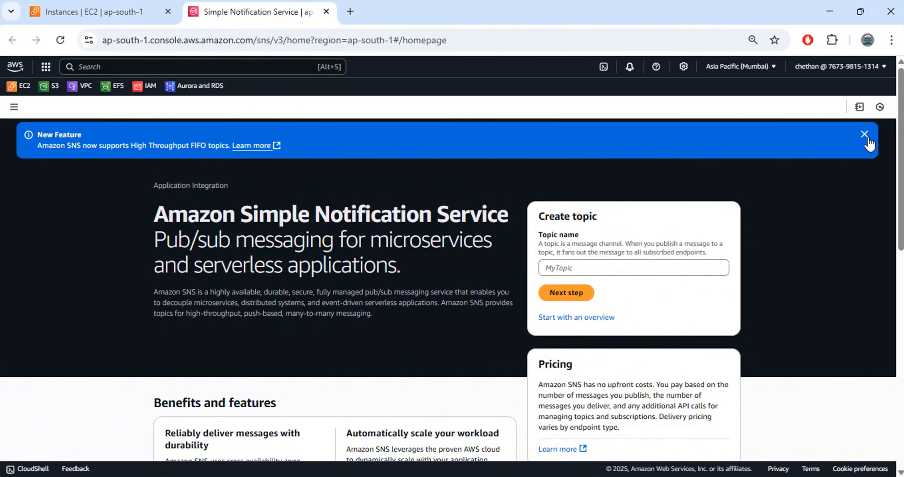
pyautogui.click(866, 136)
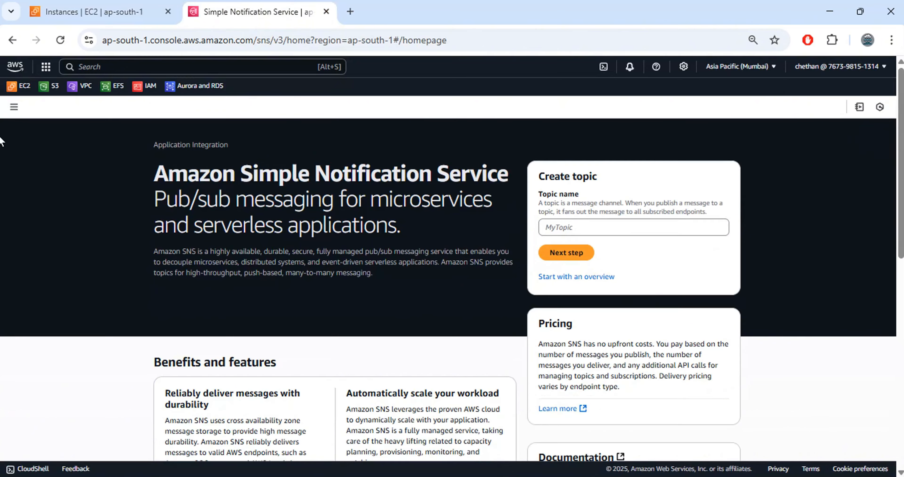
# Open the SNS topics list, checking the subscriptions list as well.
pyautogui.click(14, 106)
pyautogui.click(25, 173)
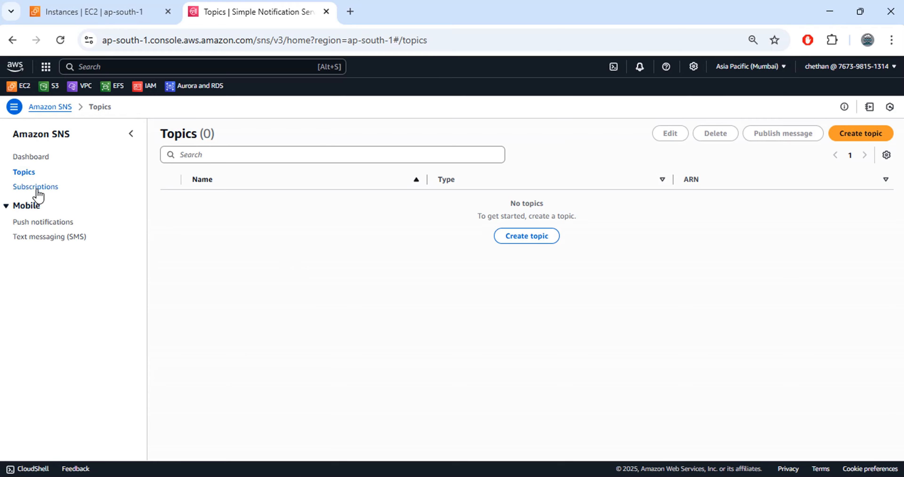
pyautogui.click(37, 187)
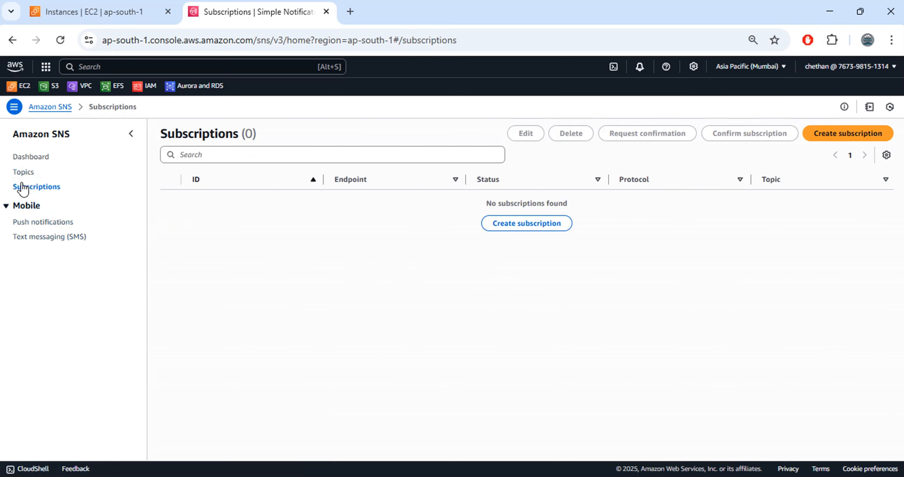
pyautogui.click(25, 172)
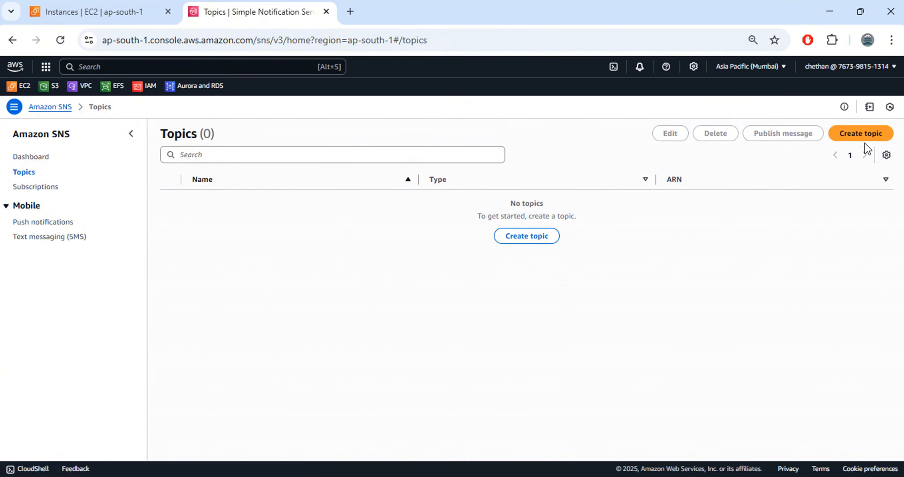
# Start a new SNS topic of type Standard and name it Alerts.
pyautogui.click(864, 137)
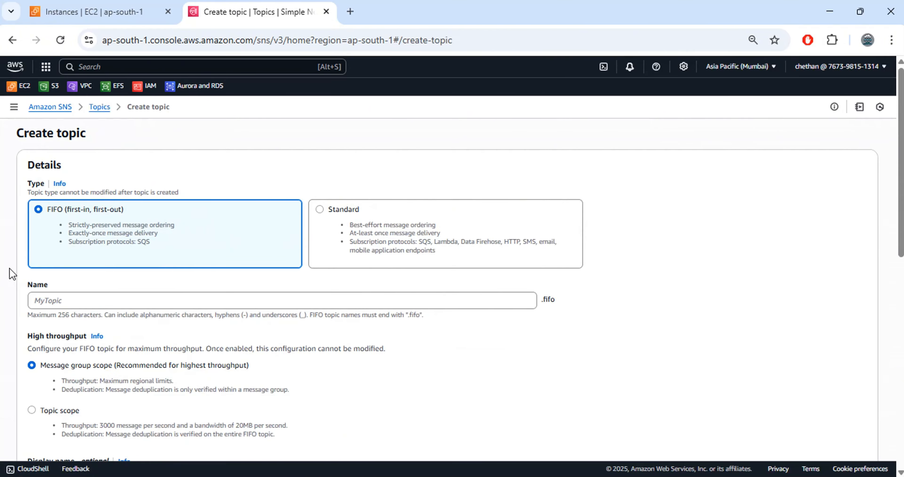
pyautogui.click(339, 224)
pyautogui.scroll(-2, 200, 227)
pyautogui.click(45, 232)
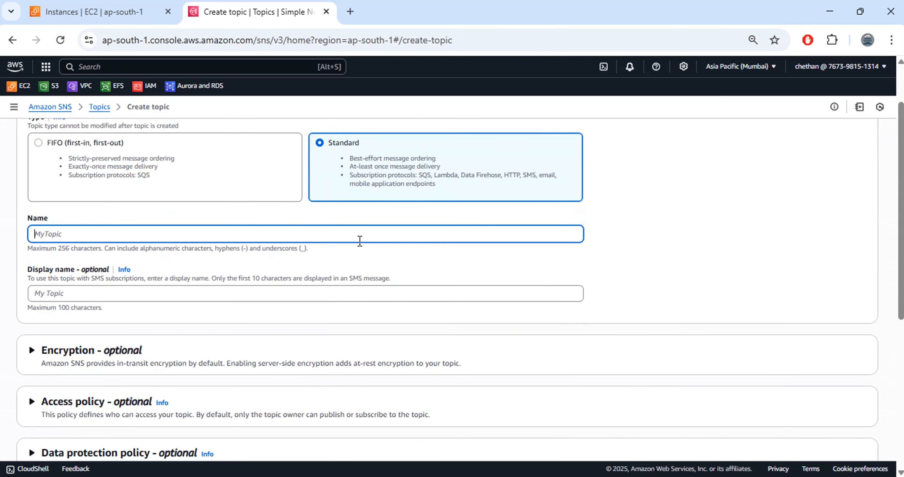
pyautogui.write('Alerts')
# Set the topic's display name to XYZ-Alerts and create the topic with the optional settings at their defaults.
pyautogui.scroll(-4, 319, 262)
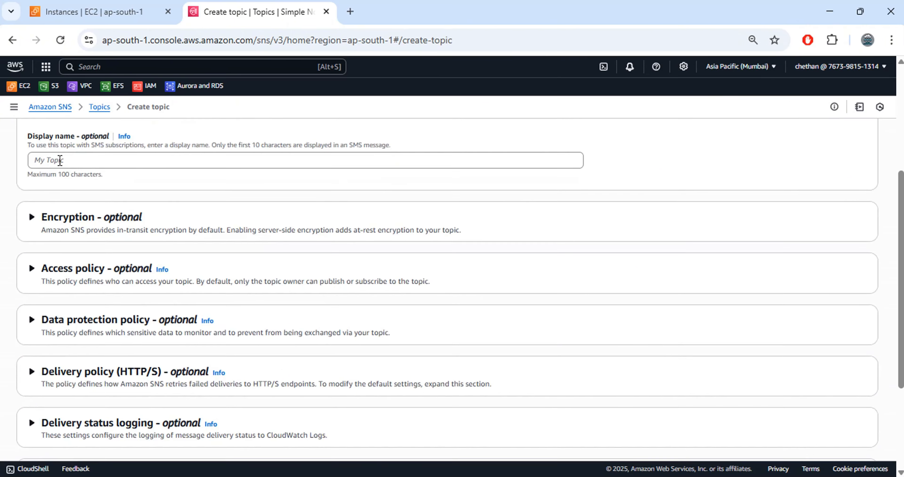
pyautogui.click(59, 160)
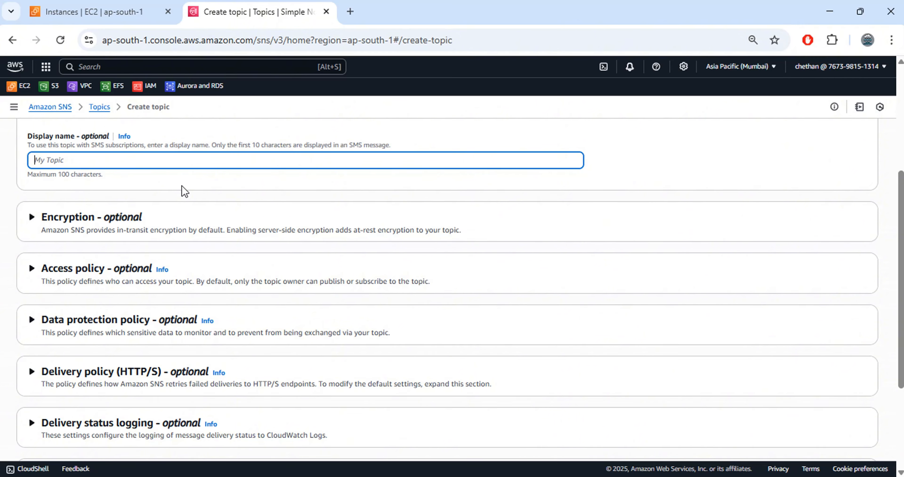
pyautogui.write('XYZ-Alerts')
pyautogui.scroll(-6, 196, 195)
pyautogui.scroll(5, 224, 234)
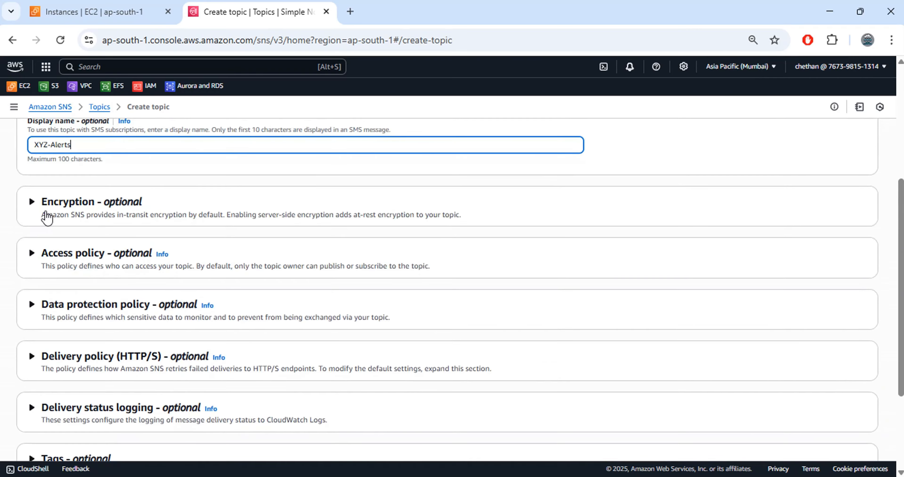
pyautogui.scroll(-4, 47, 217)
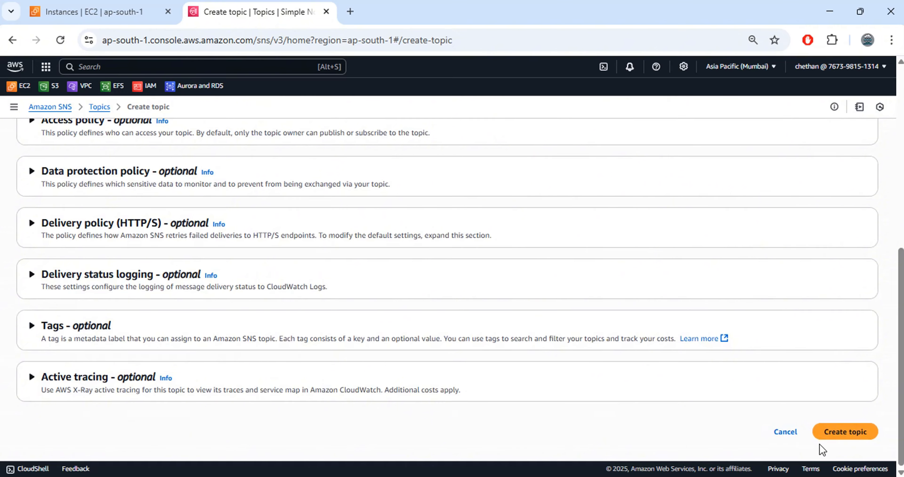
pyautogui.click(842, 433)
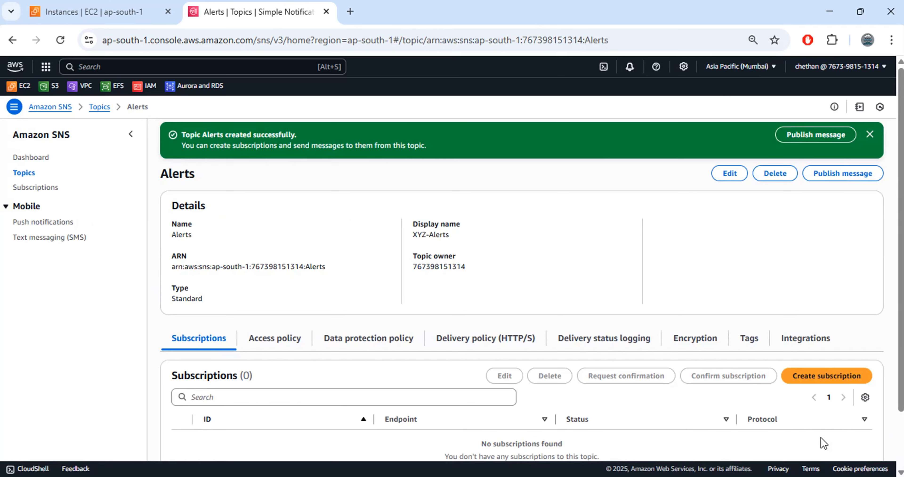
# Open the Alerts topic from the topics list and start a new subscription for it.
pyautogui.scroll(-2, 541, 301)
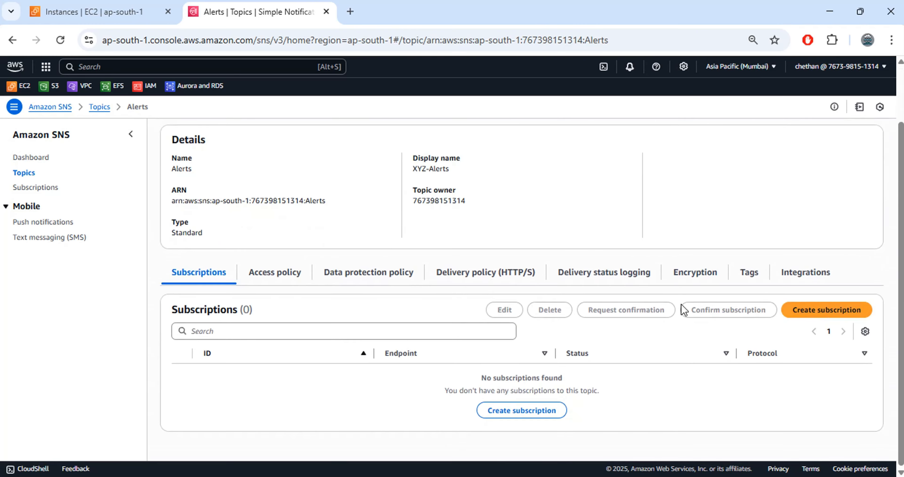
pyautogui.click(35, 187)
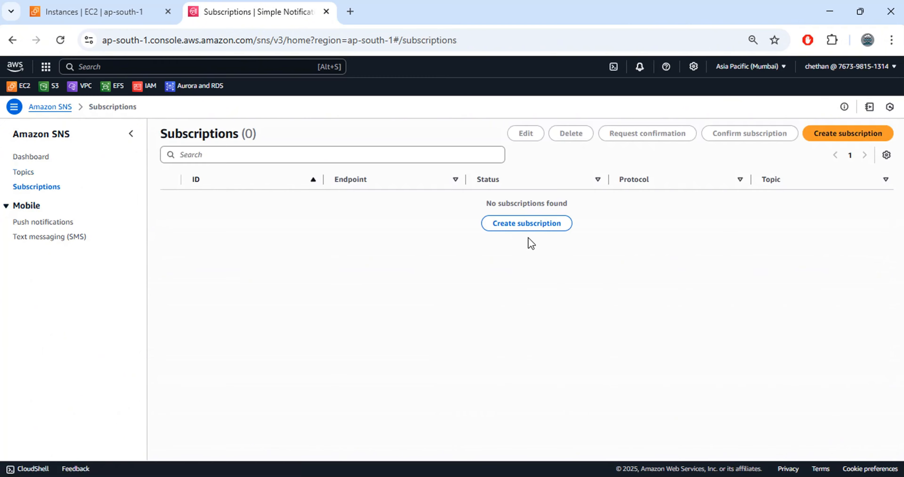
pyautogui.click(23, 172)
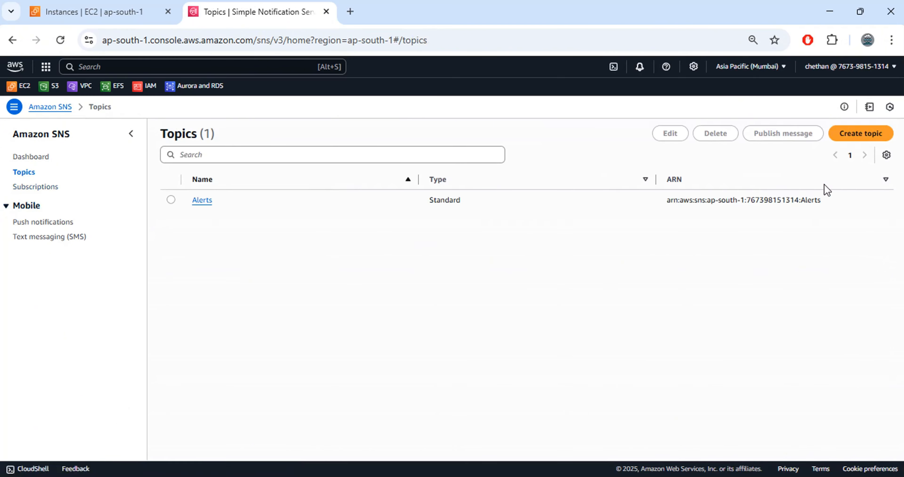
pyautogui.click(207, 202)
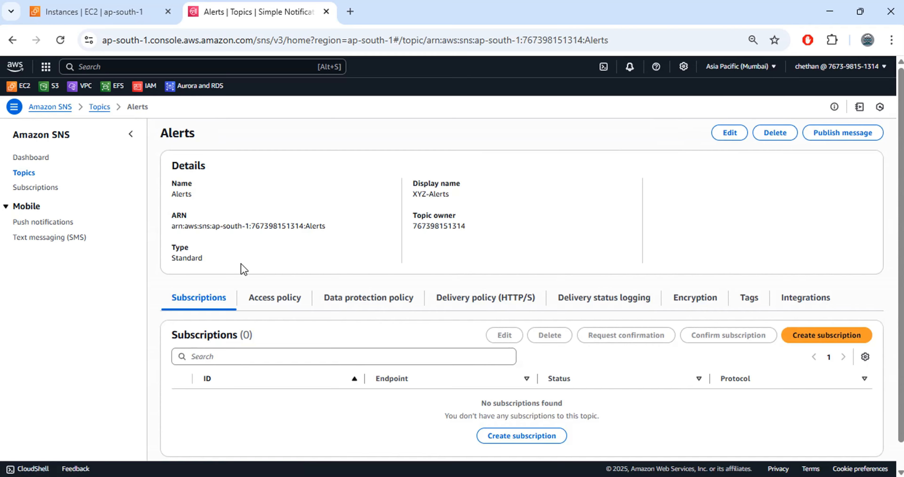
pyautogui.scroll(-1, 609, 335)
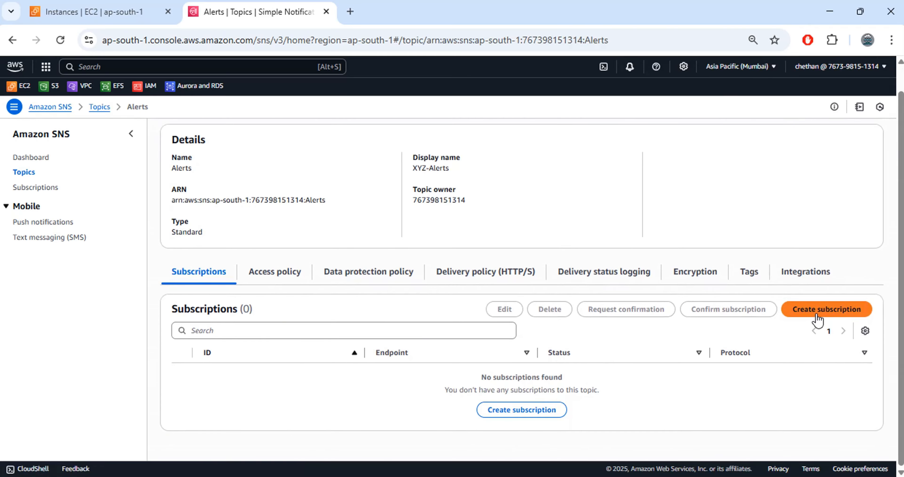
pyautogui.click(824, 310)
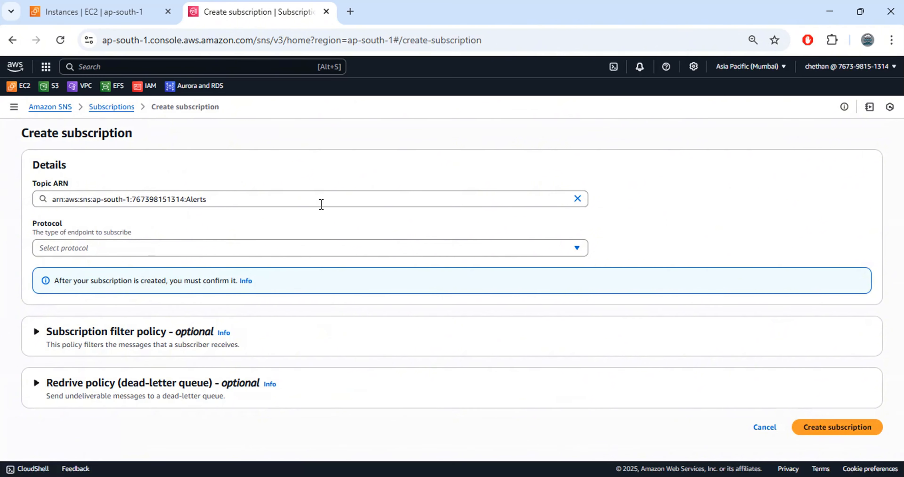
# Set the protocol of the new Alerts subscription to Email.
pyautogui.moveTo(35, 189); pyautogui.dragTo(106, 182)
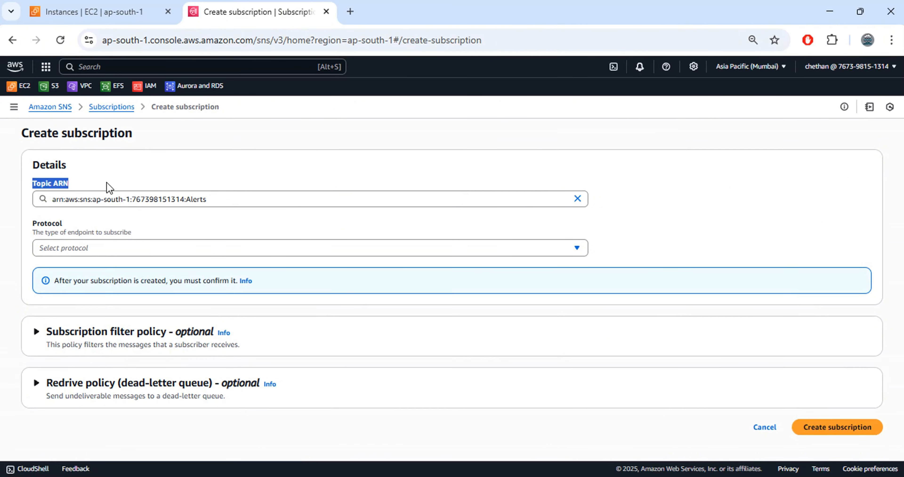
pyautogui.click(82, 248)
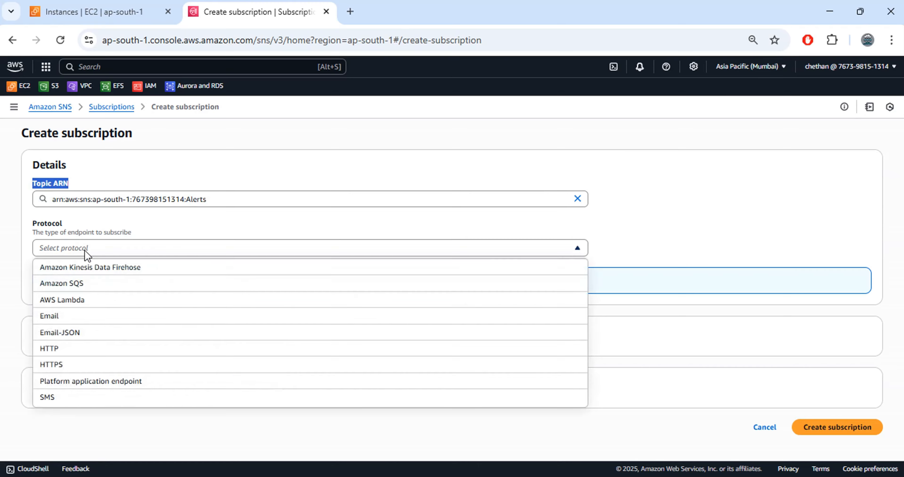
pyautogui.click(84, 315)
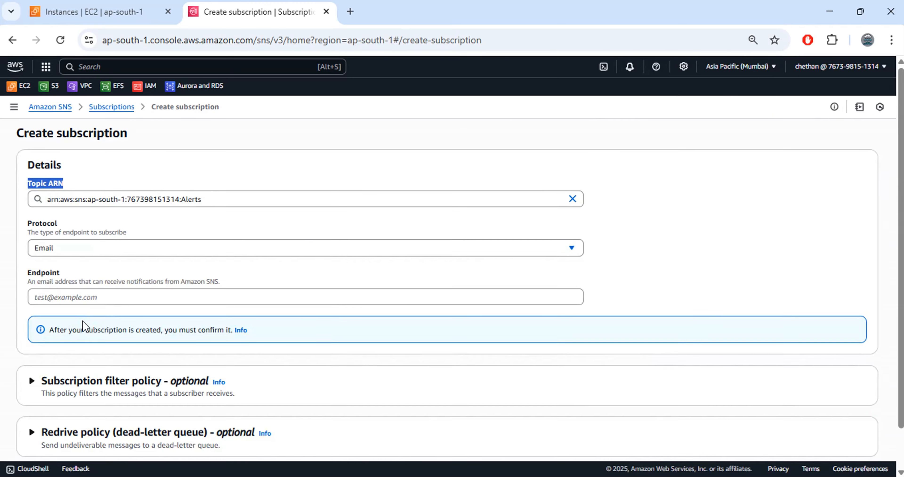
# Copy the Google account's e-mail address from a new browser tab into the subscription's endpoint and create the subscription.
pyautogui.click(62, 295)
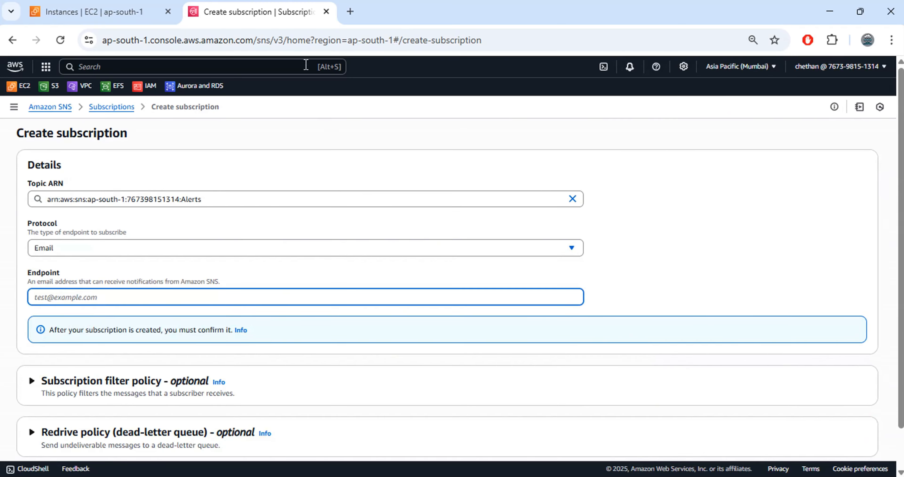
pyautogui.click(350, 12)
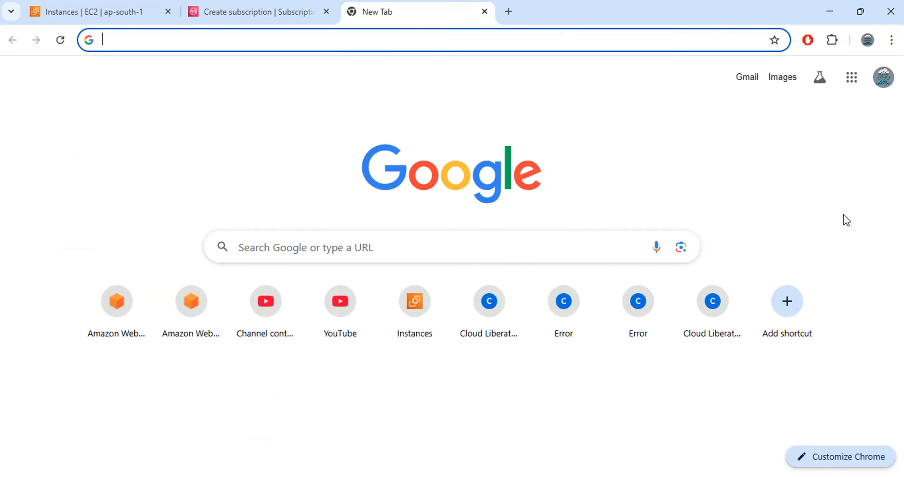
pyautogui.click(882, 83)
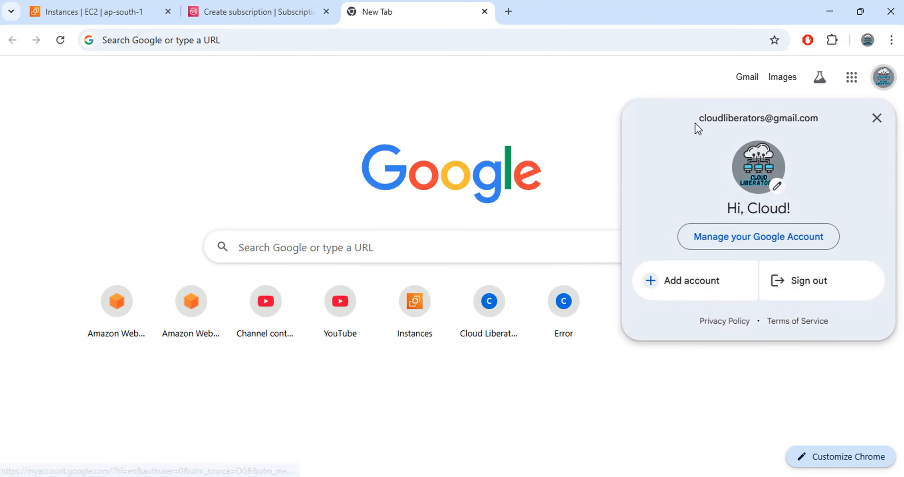
pyautogui.moveTo(697, 118); pyautogui.dragTo(825, 118)
pyautogui.hotkey('ctrl', 'c')
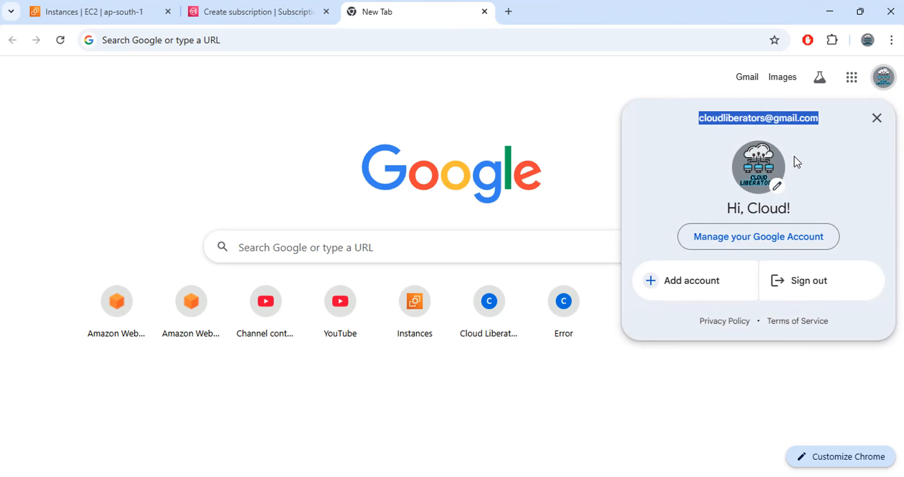
pyautogui.click(226, 10)
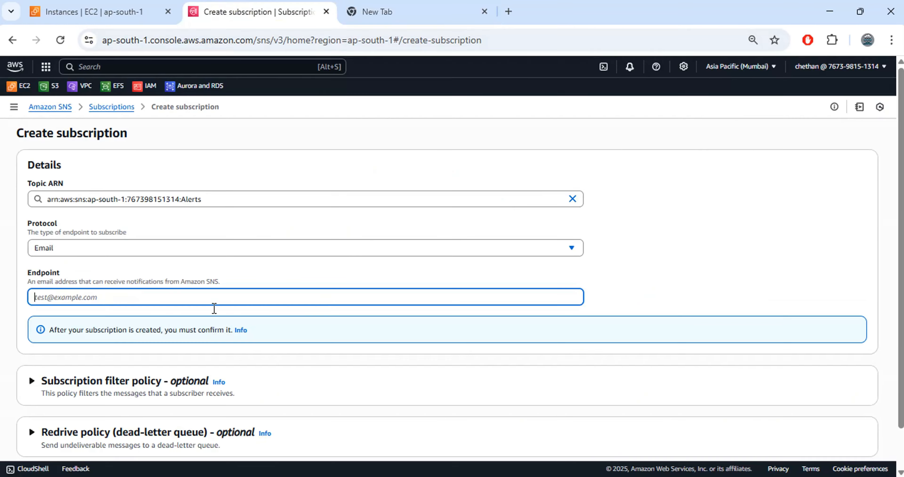
pyautogui.hotkey('ctrl', 'v')
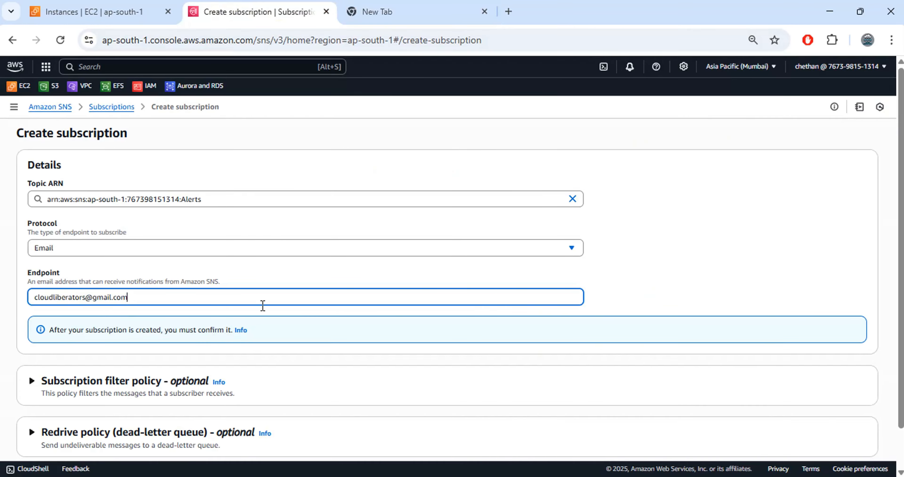
pyautogui.scroll(-1, 504, 404)
pyautogui.click(809, 435)
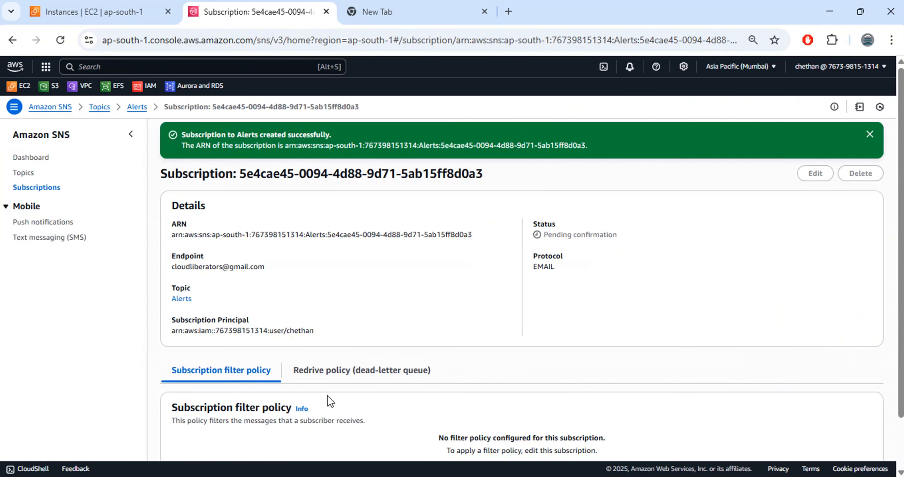
# Check the new subscription's status in the subscriptions list and on the Alerts topic's page.
pyautogui.moveTo(183, 135); pyautogui.dragTo(337, 132)
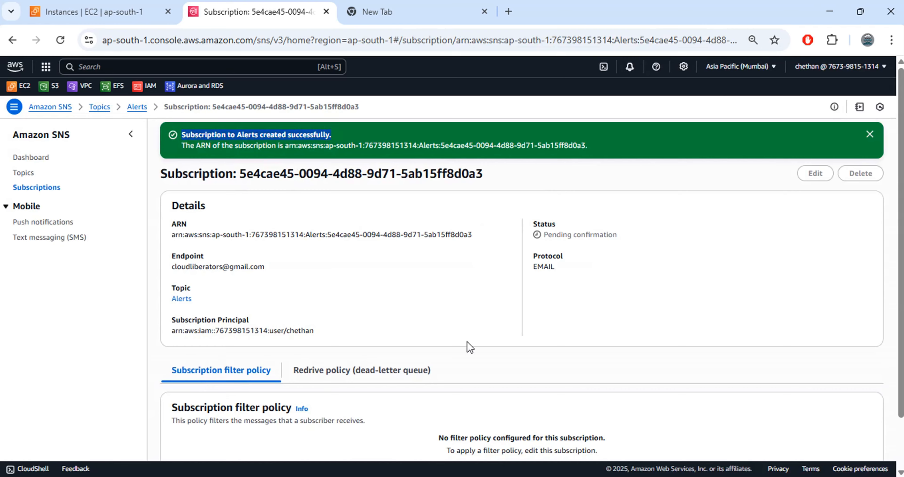
pyautogui.scroll(-1, 485, 339)
pyautogui.scroll(1, 485, 335)
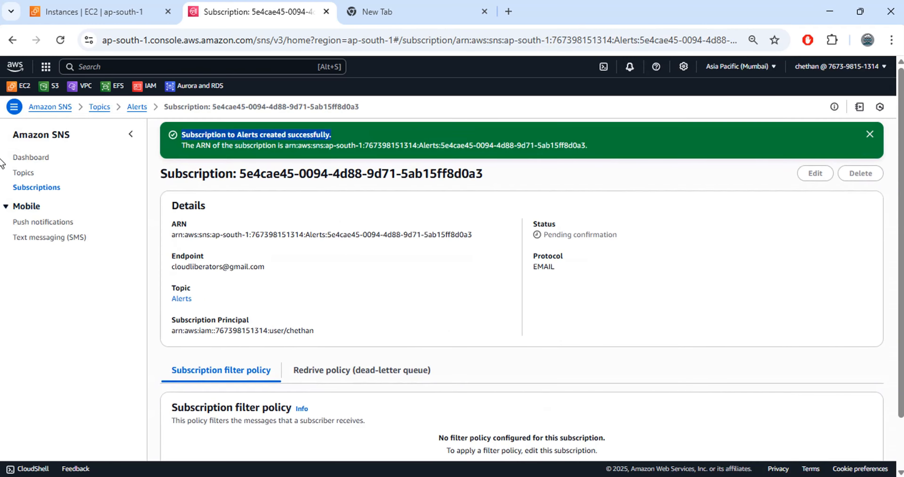
pyautogui.click(29, 172)
pyautogui.click(32, 187)
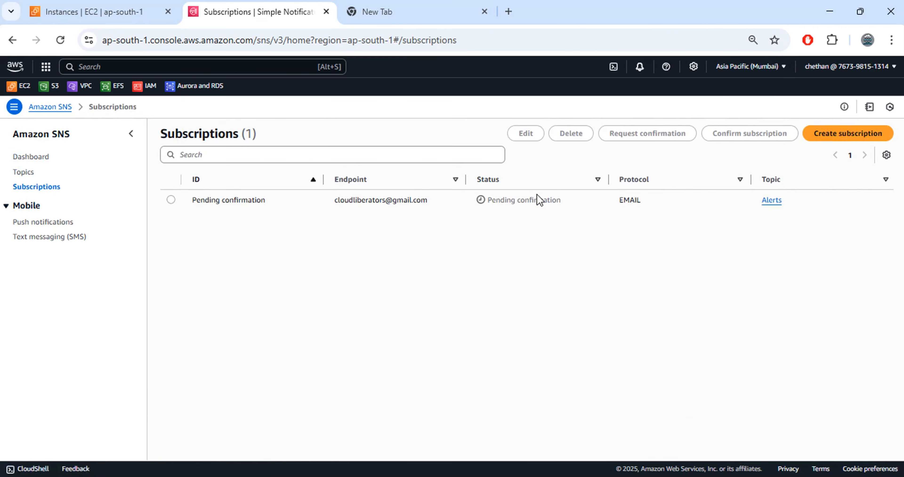
pyautogui.moveTo(569, 200); pyautogui.dragTo(486, 203)
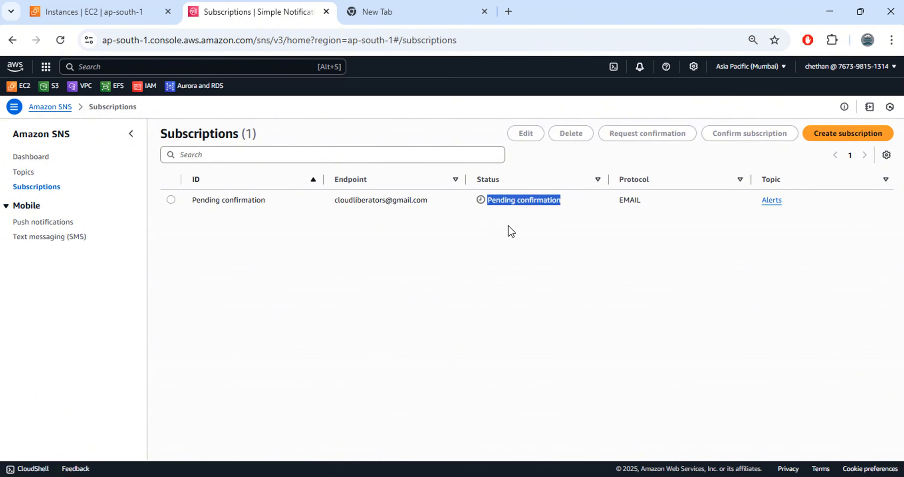
pyautogui.click(21, 172)
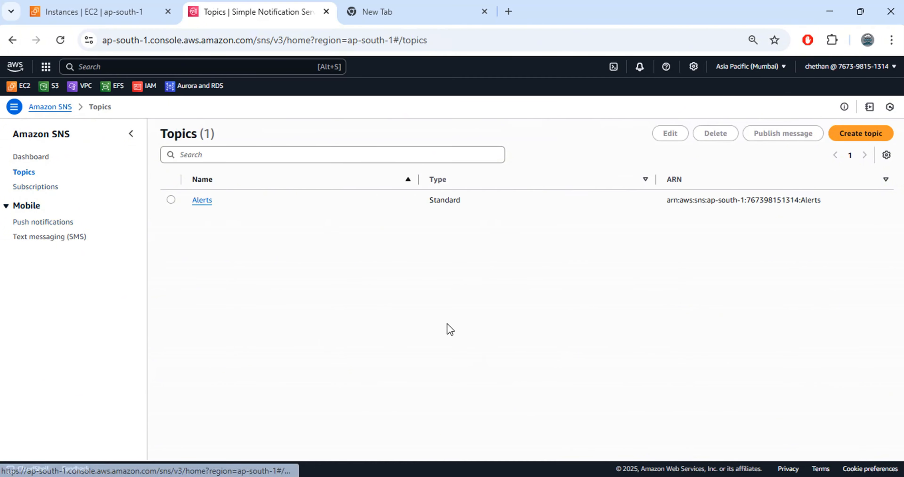
pyautogui.click(201, 201)
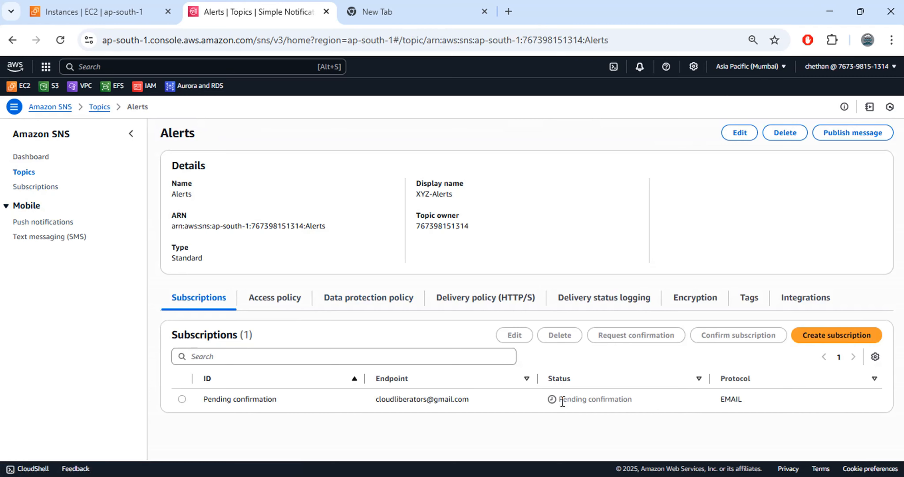
pyautogui.moveTo(563, 401); pyautogui.dragTo(659, 404)
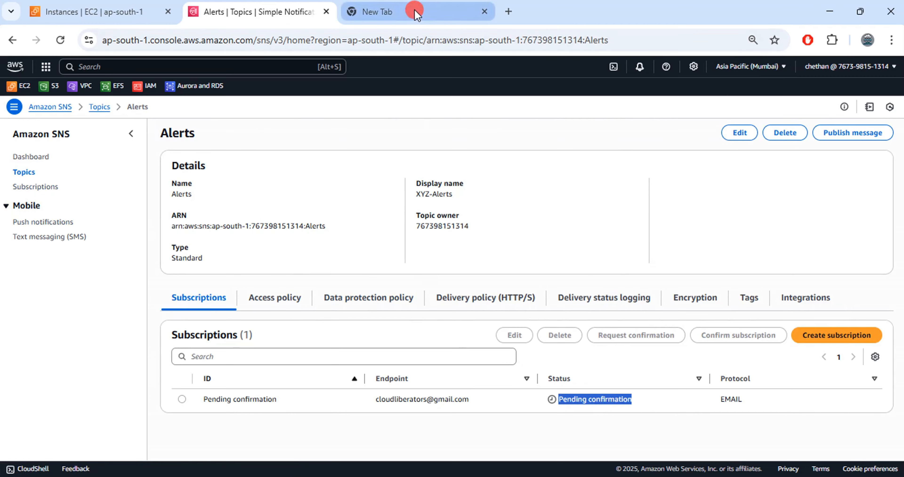
# Switch to Gmail in the spare browser tab and confirm the subscription from the XYZ-Alerts confirmation e-mail.
pyautogui.click(423, 22)
pyautogui.click(748, 82)
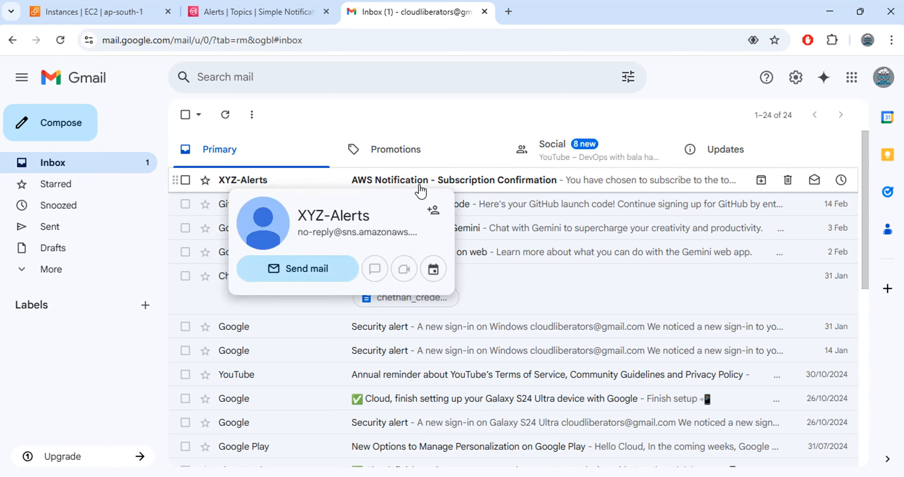
pyautogui.click(480, 189)
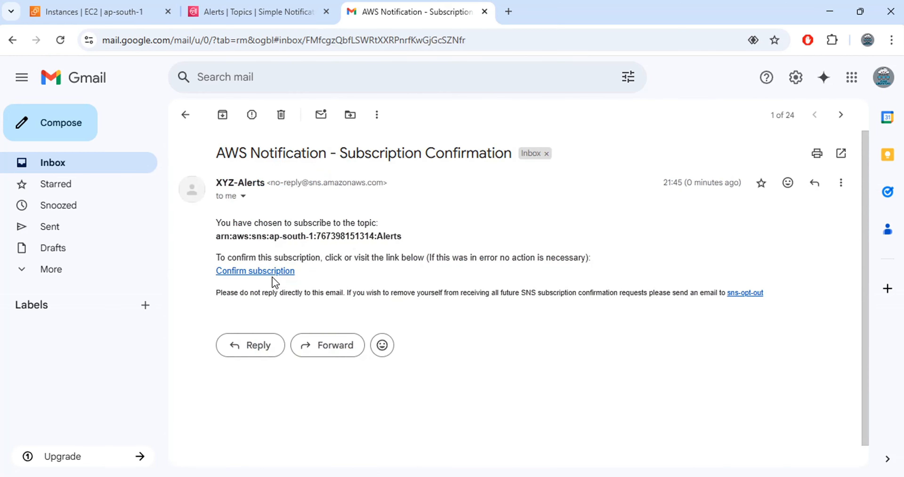
pyautogui.click(261, 278)
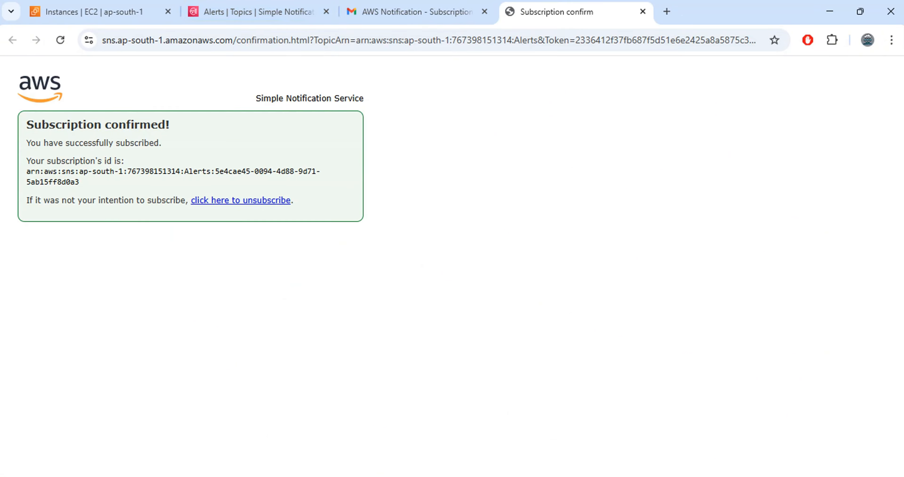
# Return to the Alerts topic's page and reload it to check the subscription's status.
pyautogui.click(270, 13)
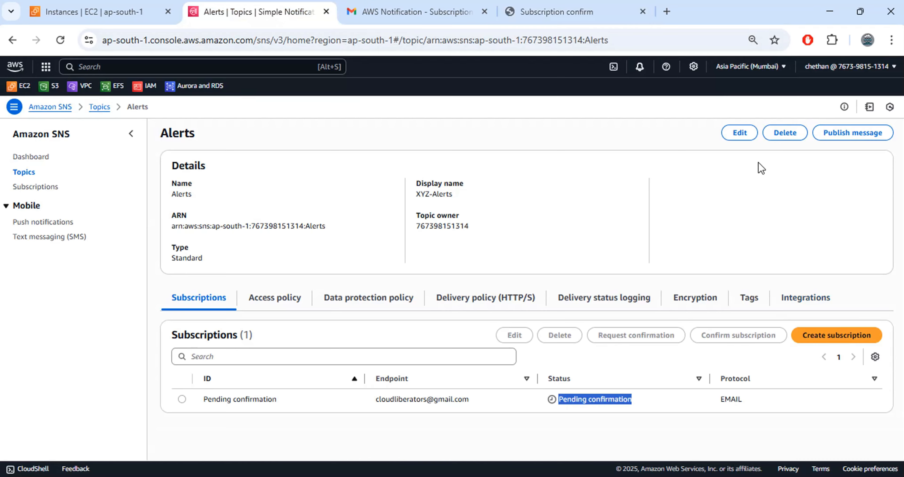
pyautogui.click(60, 39)
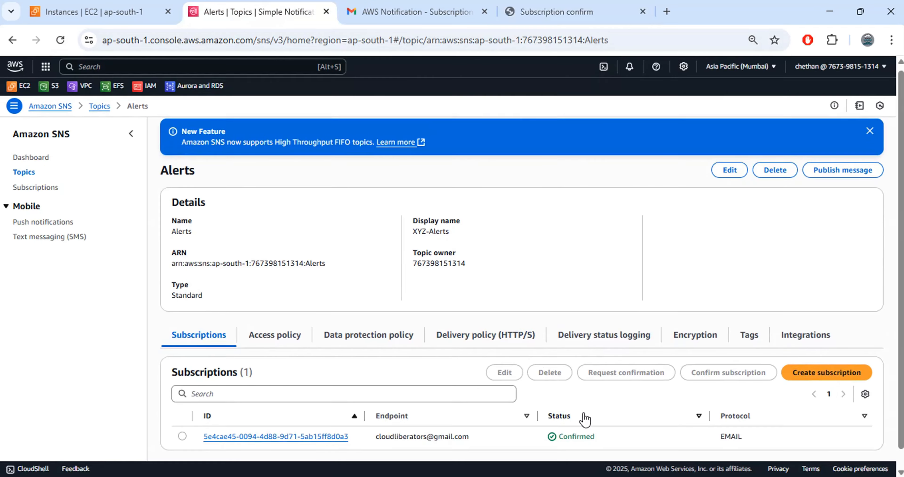
pyautogui.moveTo(628, 444); pyautogui.dragTo(553, 443)
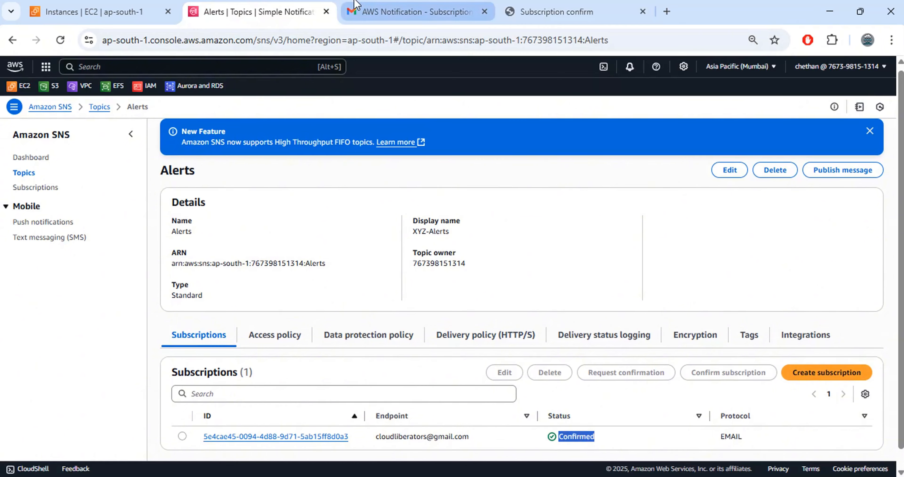
# Return to the subscription confirmation page and unsubscribe the e-mail endpoint from the Alerts topic.
pyautogui.click(410, 11)
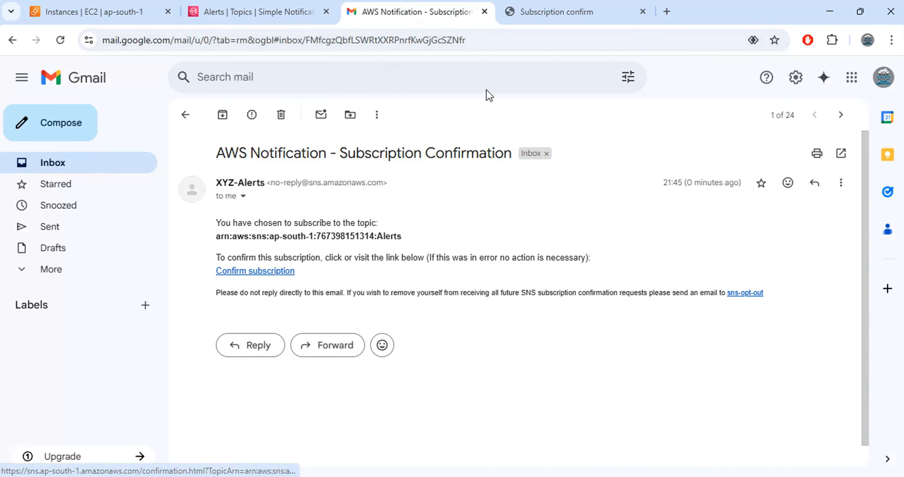
pyautogui.click(557, 14)
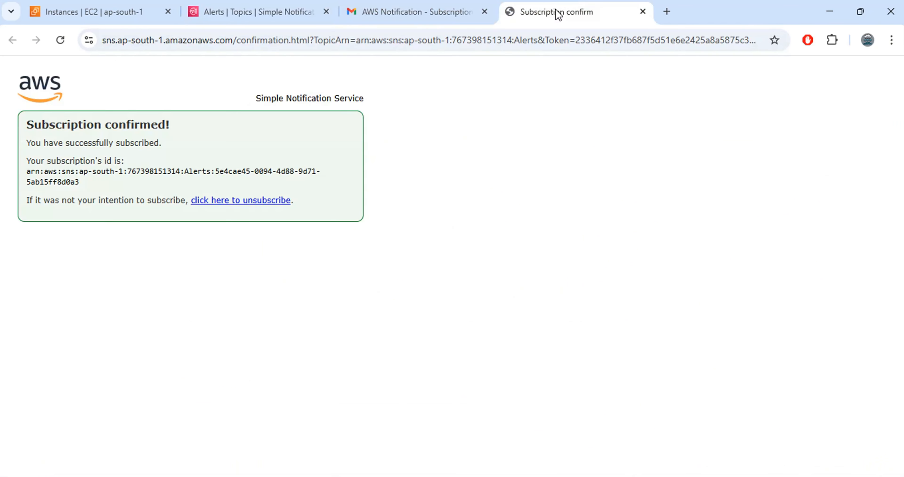
pyautogui.click(227, 203)
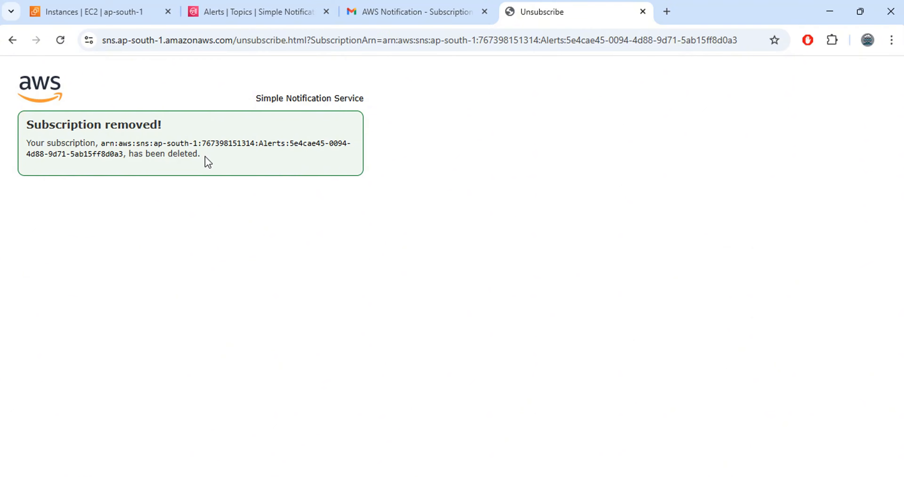
# Reload the Alerts topic's page and examine its subscription entry after unsubscribing.
pyautogui.click(242, 12)
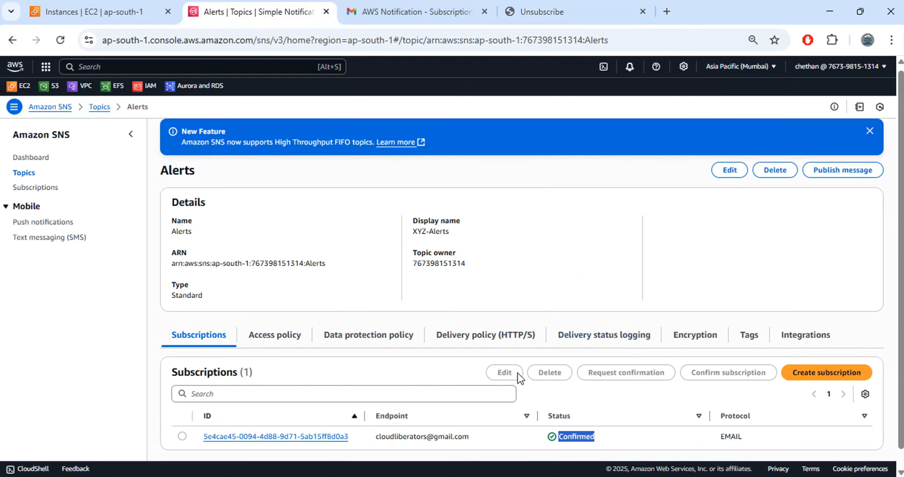
pyautogui.click(60, 40)
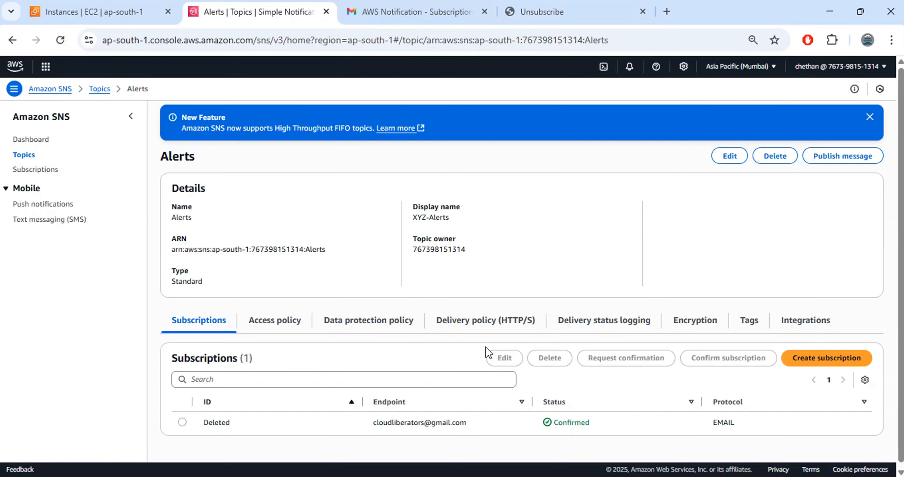
pyautogui.scroll(-1, 600, 346)
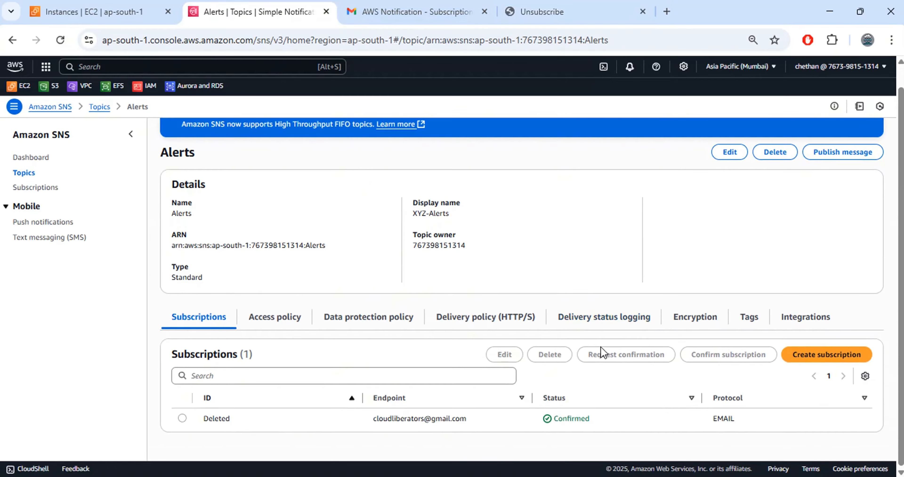
# Examine the deleted subscription entry on the Alerts topic's page and copy its e-mail endpoint address.
pyautogui.doubleClick(224, 416)
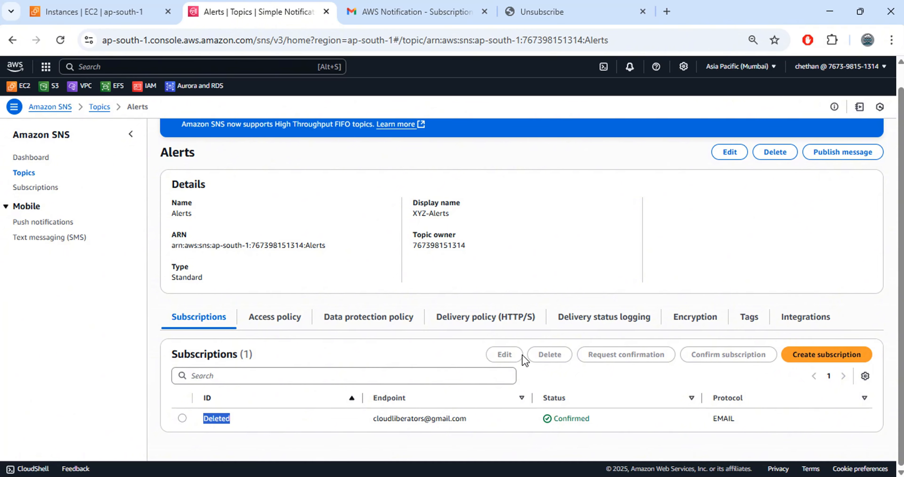
pyautogui.click(598, 393)
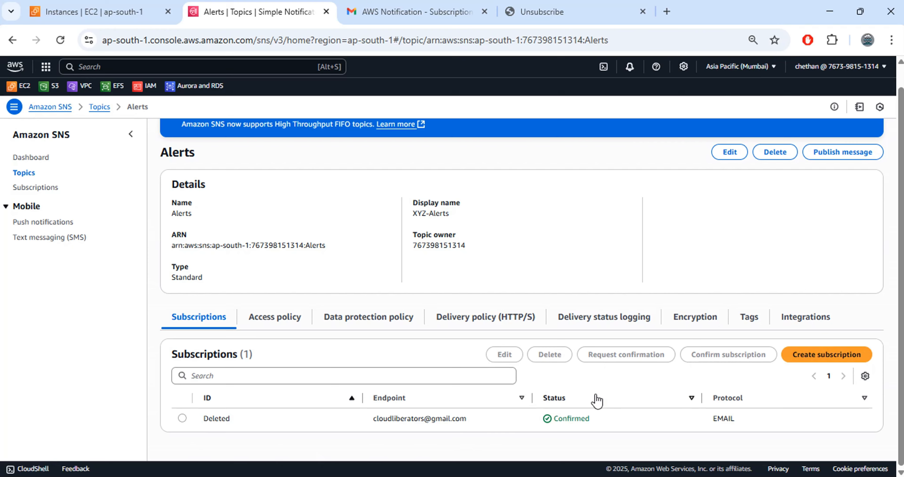
pyautogui.moveTo(447, 418); pyautogui.dragTo(371, 418)
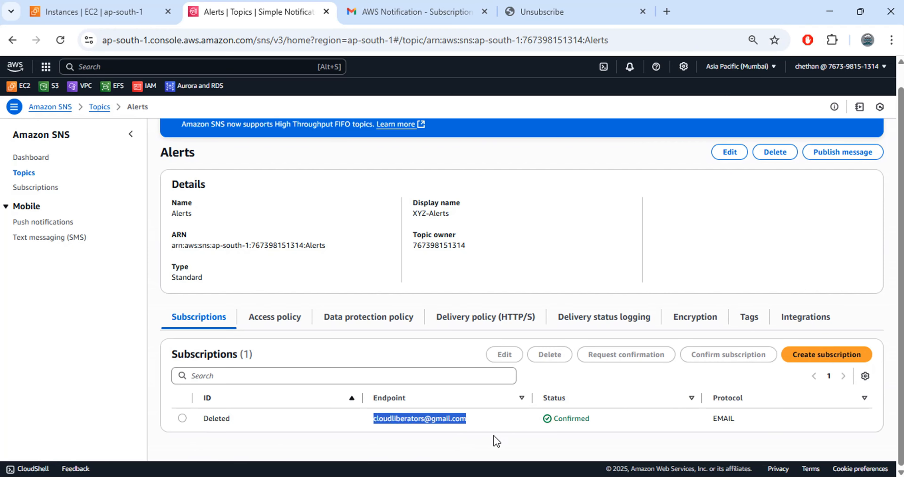
pyautogui.hotkey('ctrl', 'c')
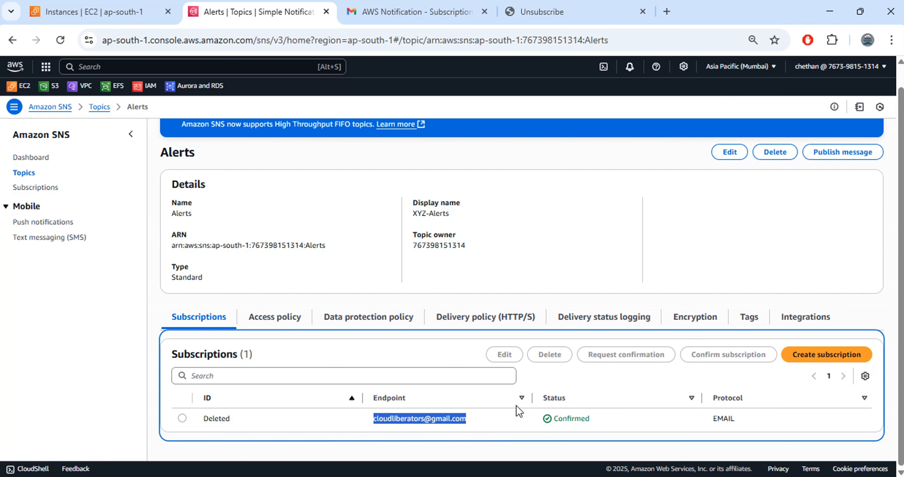
# Create a new subscription to the Alerts topic with the Email protocol and the copied e-mail address as endpoint.
pyautogui.click(807, 355)
pyautogui.click(111, 266)
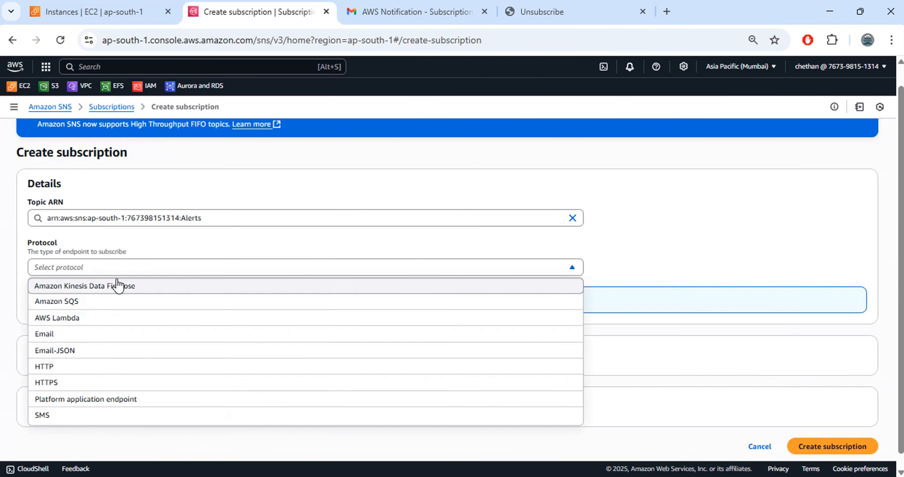
pyautogui.click(116, 330)
pyautogui.click(127, 315)
pyautogui.click(145, 343)
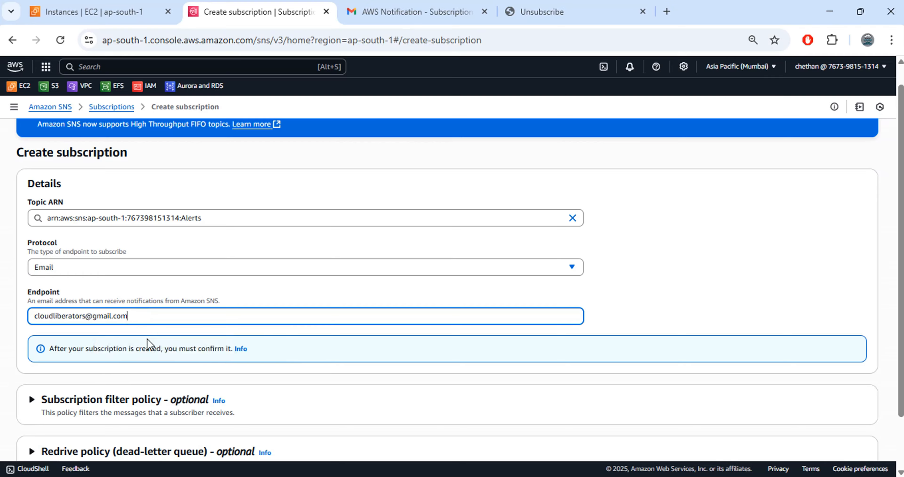
pyautogui.scroll(-2, 511, 423)
pyautogui.click(831, 433)
# Review the new subscription's details, return to the Alerts topic's page and reload it to check the subscription entry.
pyautogui.scroll(-3, 583, 352)
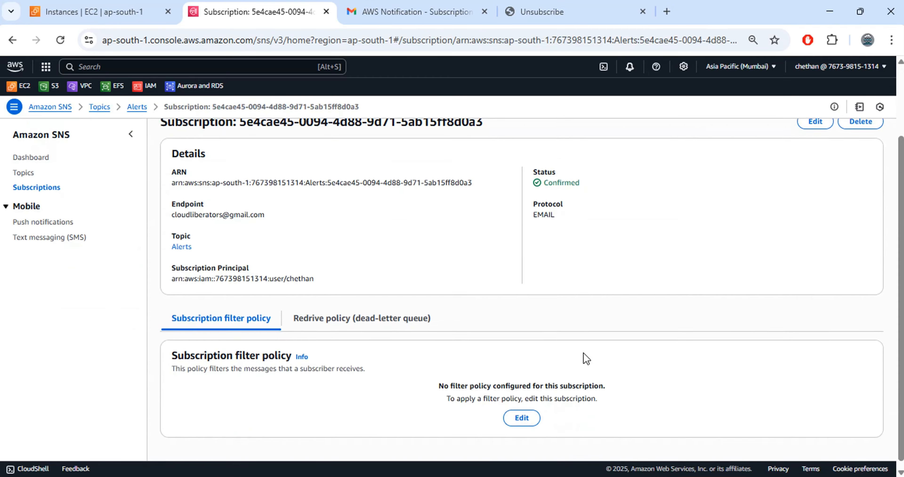
pyautogui.scroll(3, 583, 362)
pyautogui.click(23, 172)
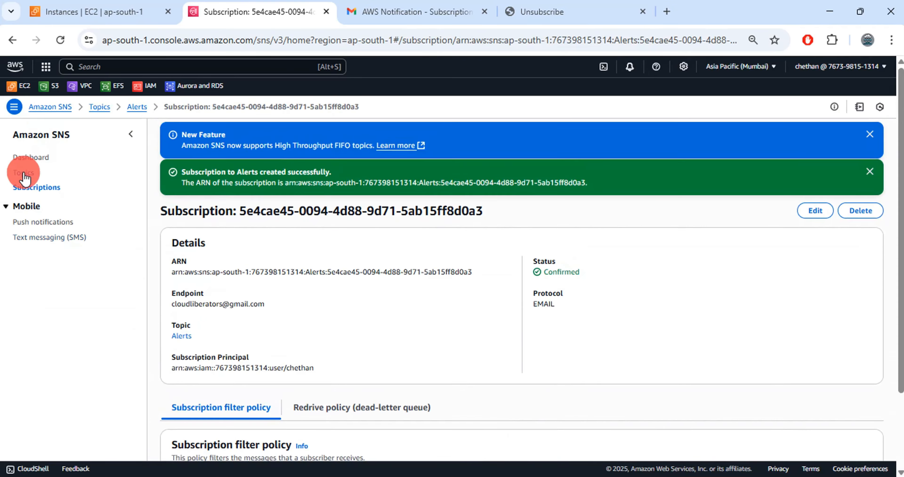
pyautogui.click(194, 241)
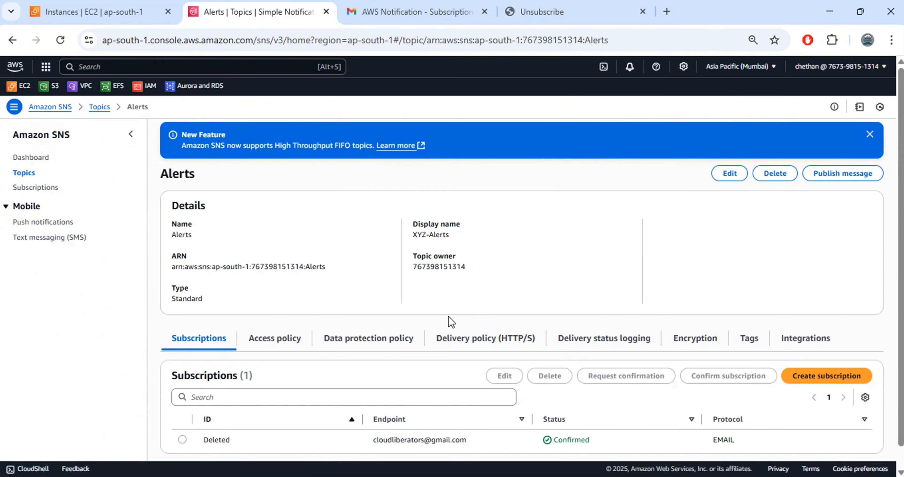
pyautogui.scroll(-1, 448, 318)
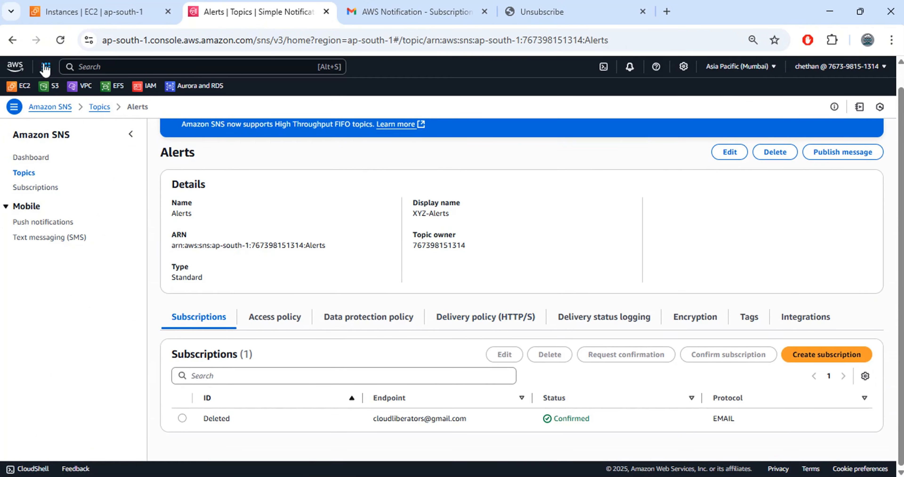
pyautogui.click(53, 40)
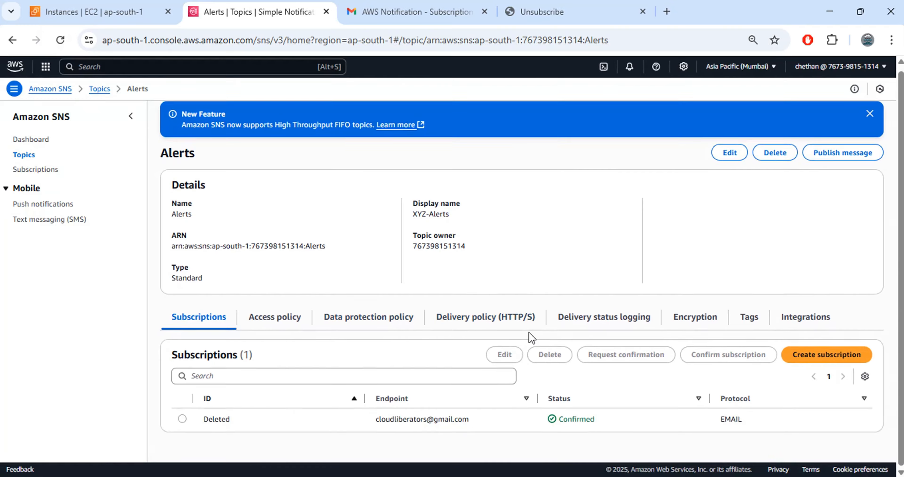
# Switch to Gmail, show the new XYZ-Alerts message and follow the confirmation link in the Subscription Confirmation conversation.
pyautogui.click(154, 7)
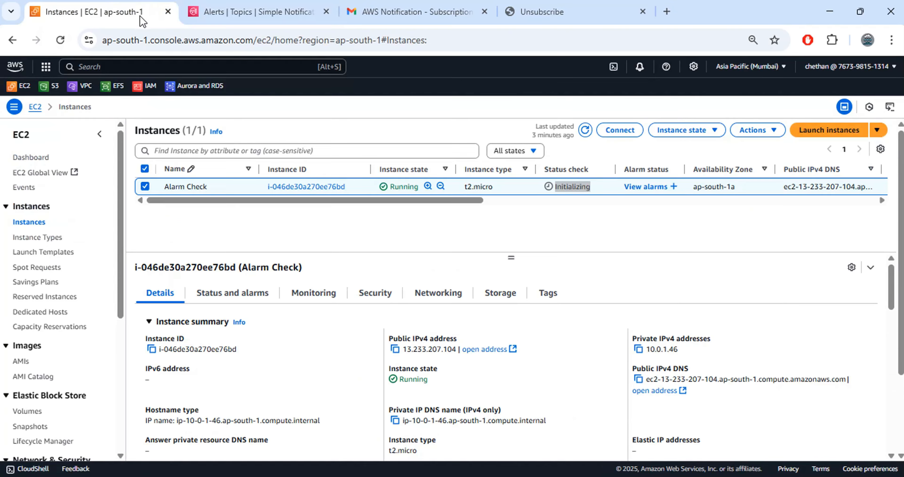
pyautogui.click(459, 18)
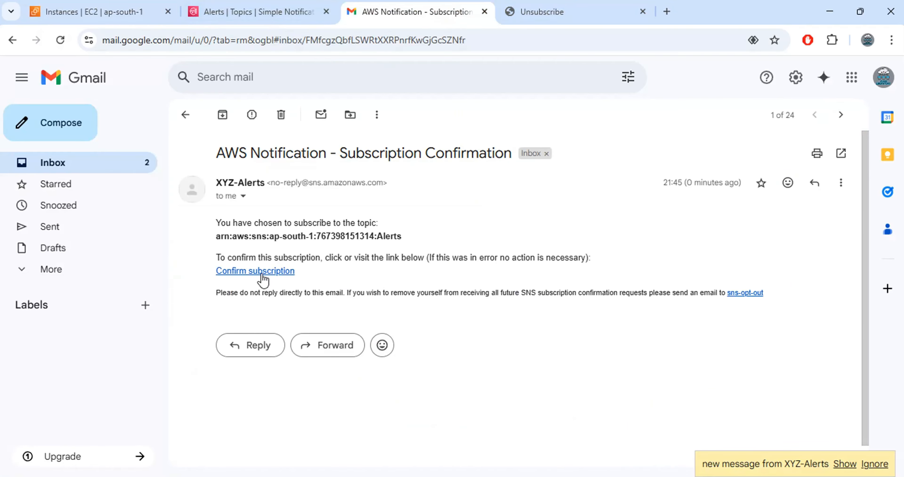
pyautogui.click(843, 464)
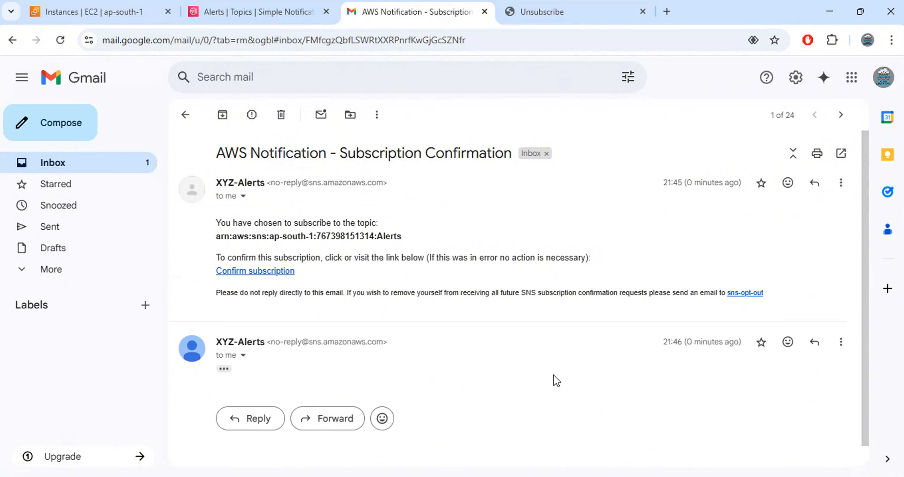
pyautogui.click(257, 272)
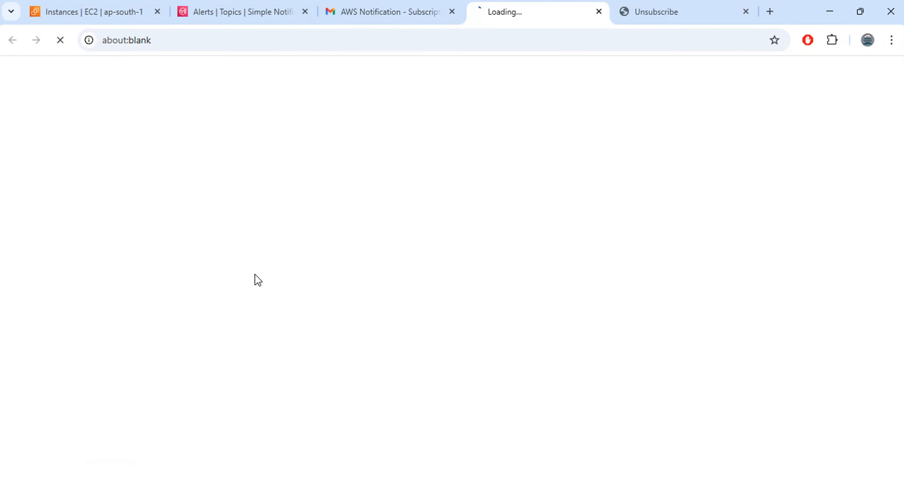
# Return to the Alerts topic's page, reload it and examine the subscription's ID, endpoint and status.
pyautogui.click(228, 10)
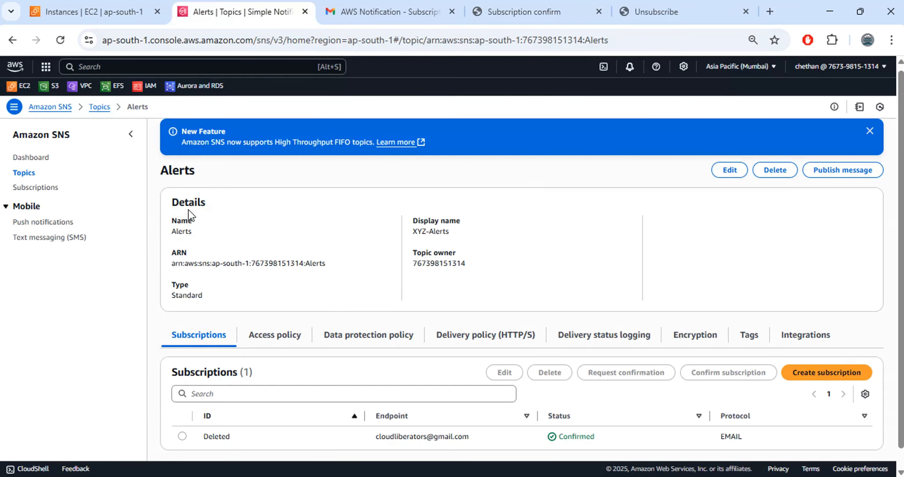
pyautogui.click(61, 41)
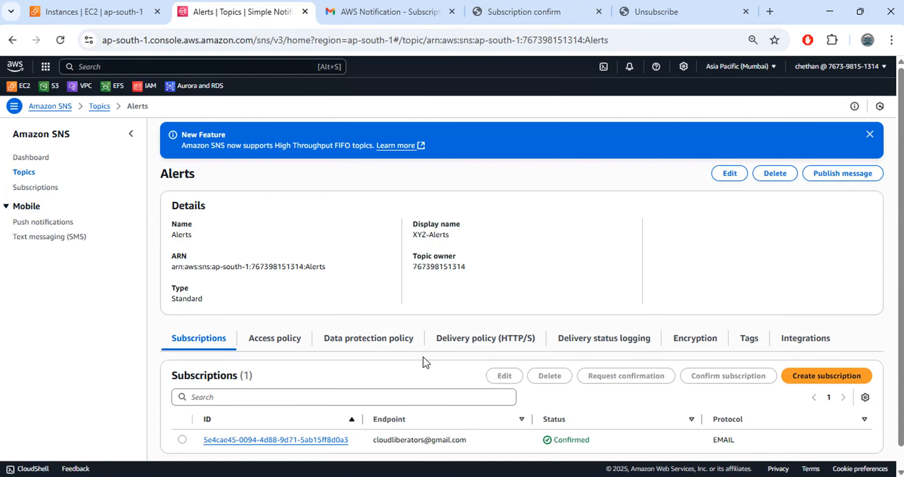
pyautogui.scroll(-1, 424, 360)
pyautogui.moveTo(355, 419); pyautogui.dragTo(206, 420)
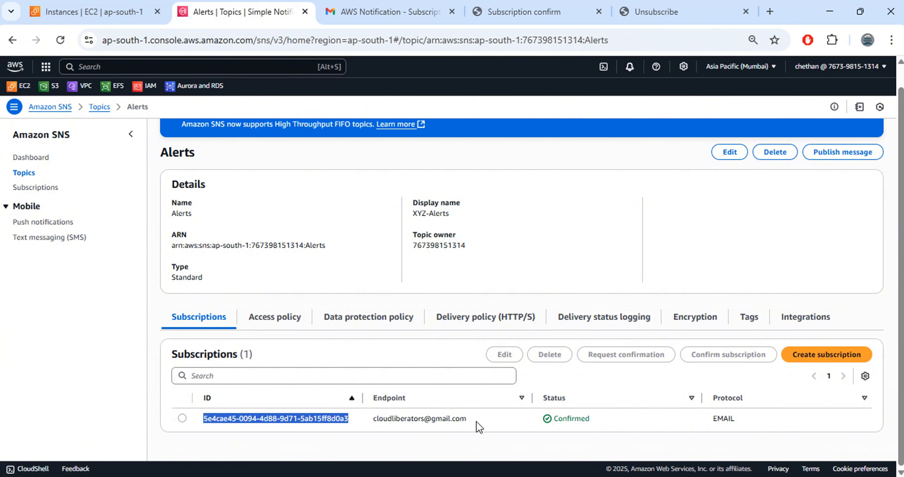
pyautogui.moveTo(476, 421); pyautogui.dragTo(185, 420)
pyautogui.moveTo(619, 424); pyautogui.dragTo(533, 429)
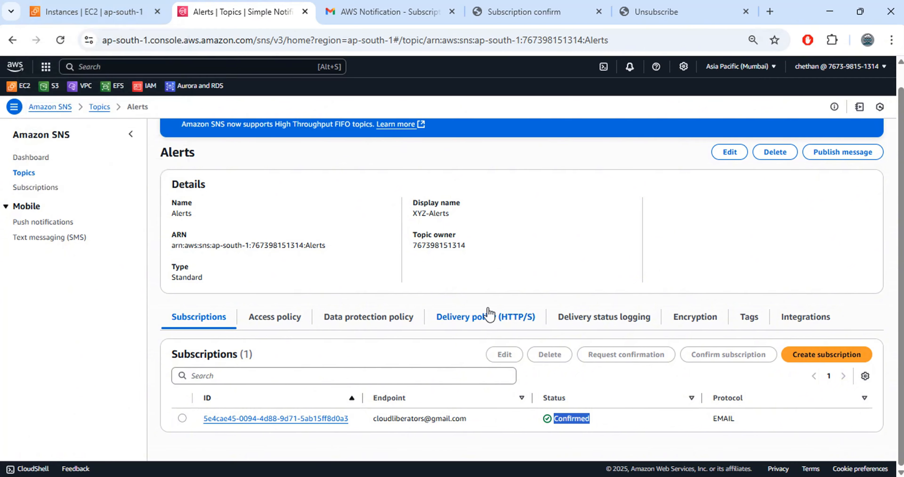
# Return to the EC2 instances page, refresh the list and connect to Alarm Check through EC2 Instance Connect as ec2-user.
pyautogui.click(94, 12)
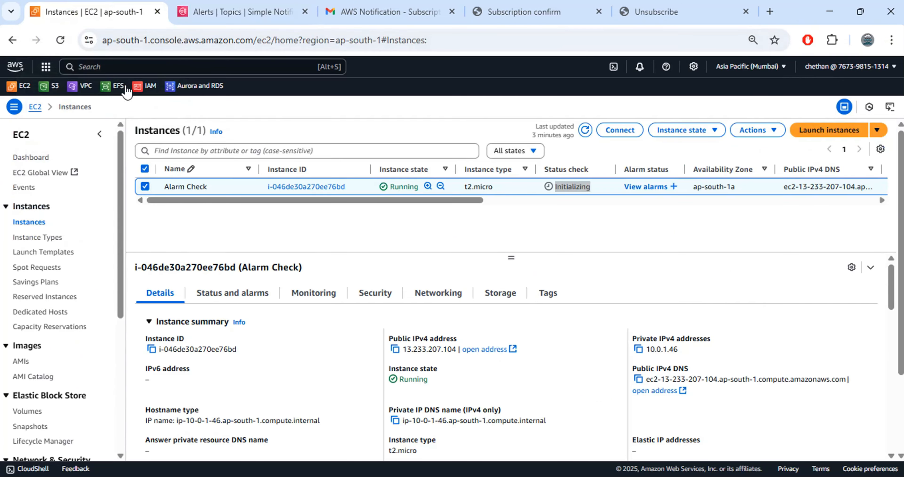
pyautogui.click(585, 130)
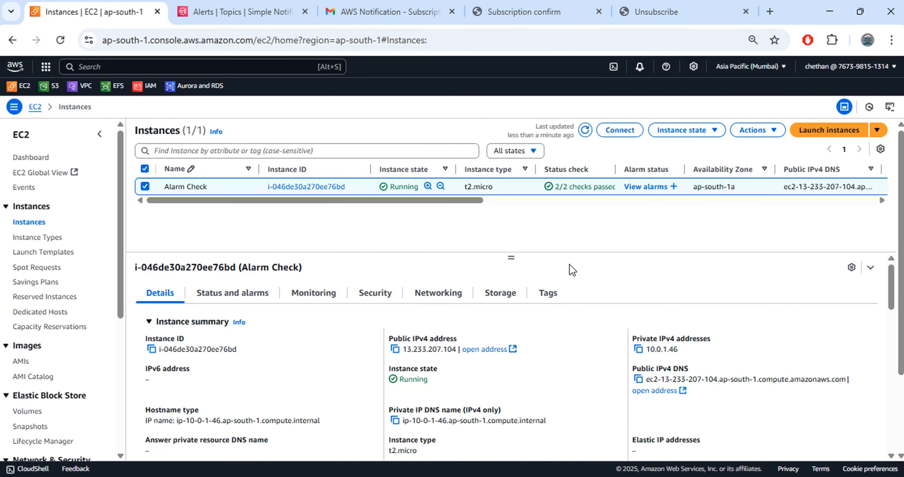
pyautogui.click(614, 135)
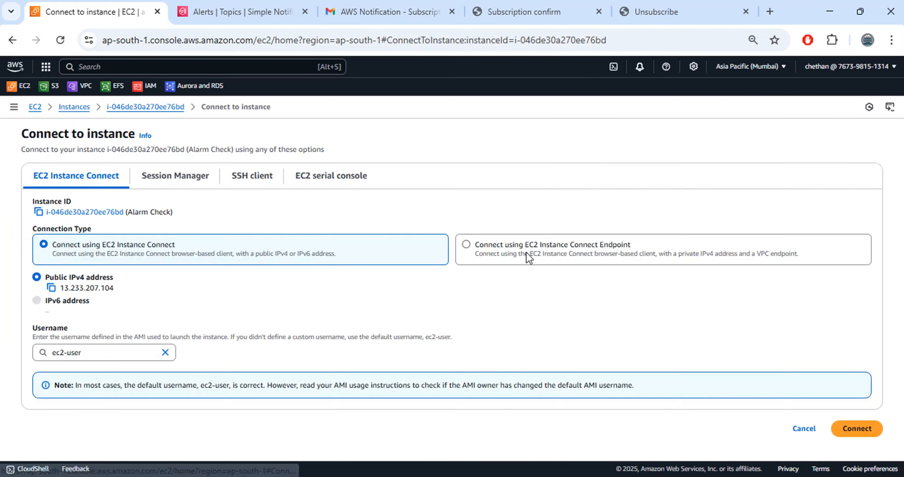
pyautogui.click(849, 421)
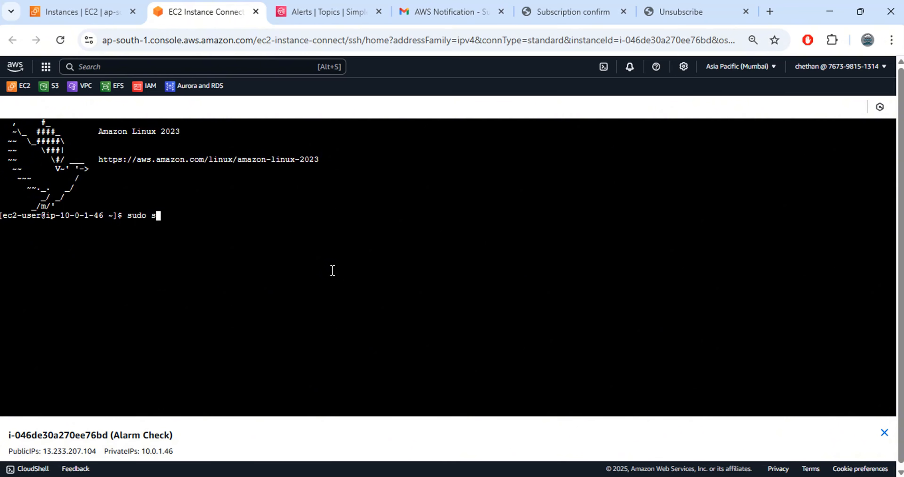
# Become root with sudo su and run top to examine the instance's load averages and per-process CPU usage.
pyautogui.press('Return')
pyautogui.write('t')
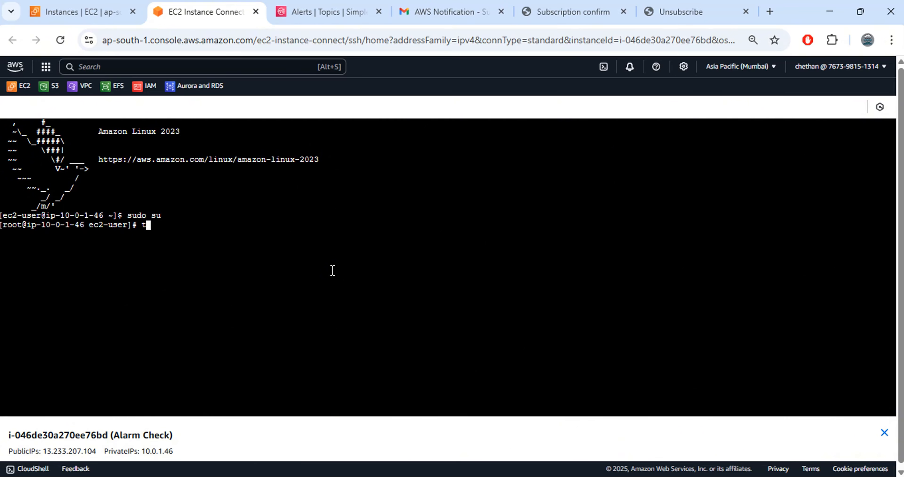
pyautogui.write('op')
pyautogui.press('Return')
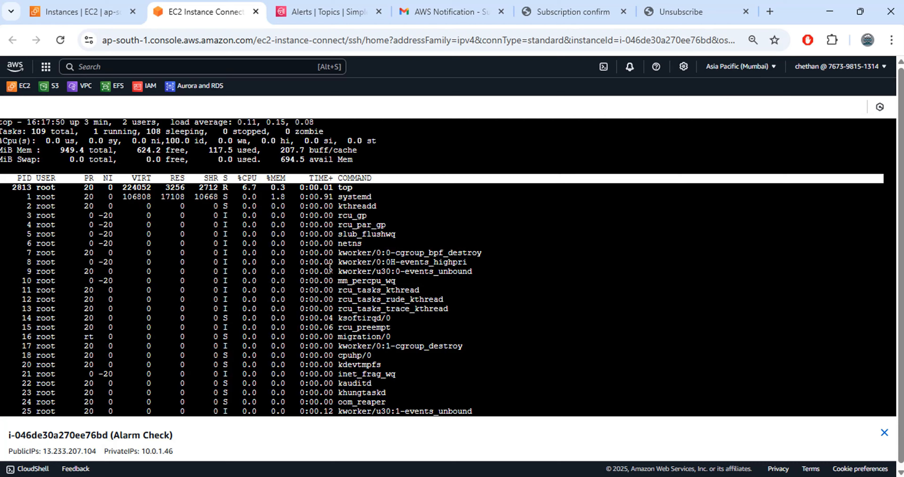
pyautogui.moveTo(238, 119); pyautogui.dragTo(323, 127)
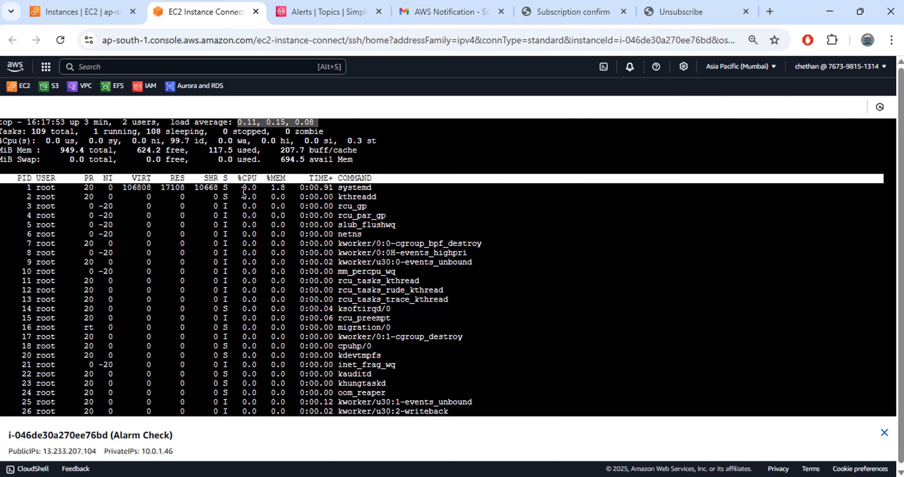
pyautogui.moveTo(244, 190); pyautogui.dragTo(258, 233)
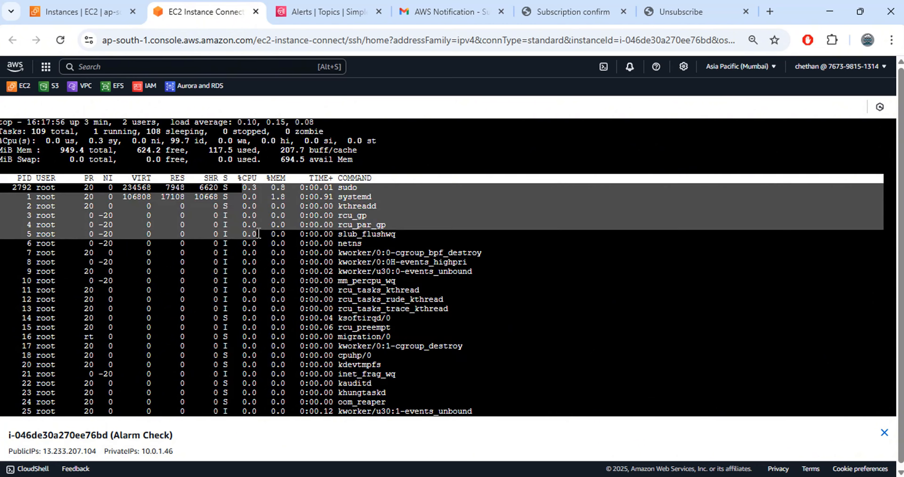
pyautogui.click(258, 188)
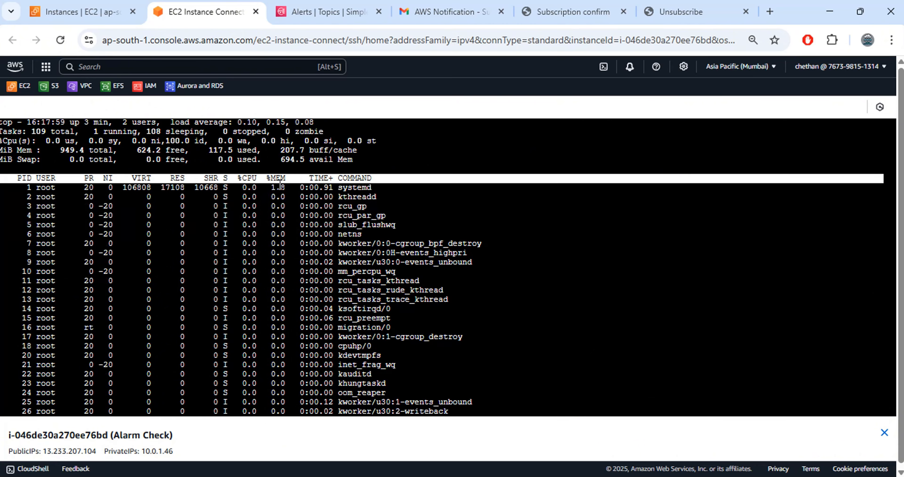
# Return to the EC2 instances page and open the enlarged CPU utilization graph from Alarm Check's monitoring metrics.
pyautogui.click(103, 10)
pyautogui.click(312, 301)
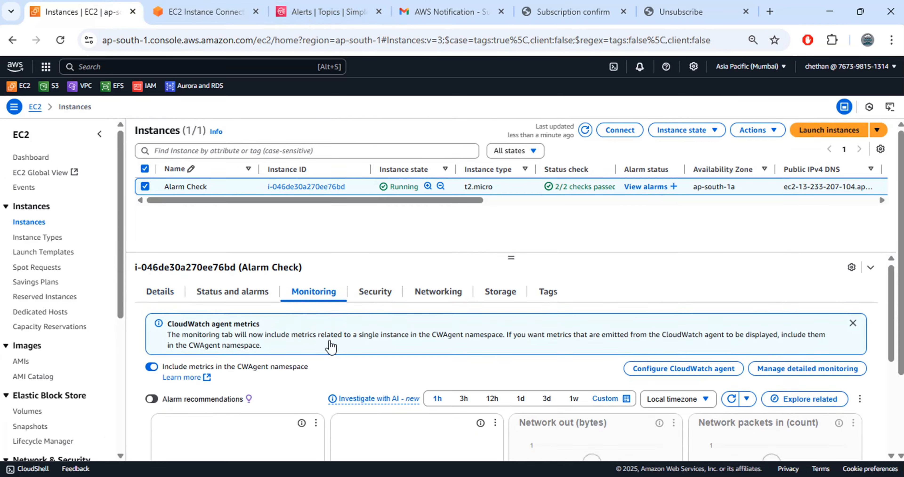
pyautogui.click(292, 365)
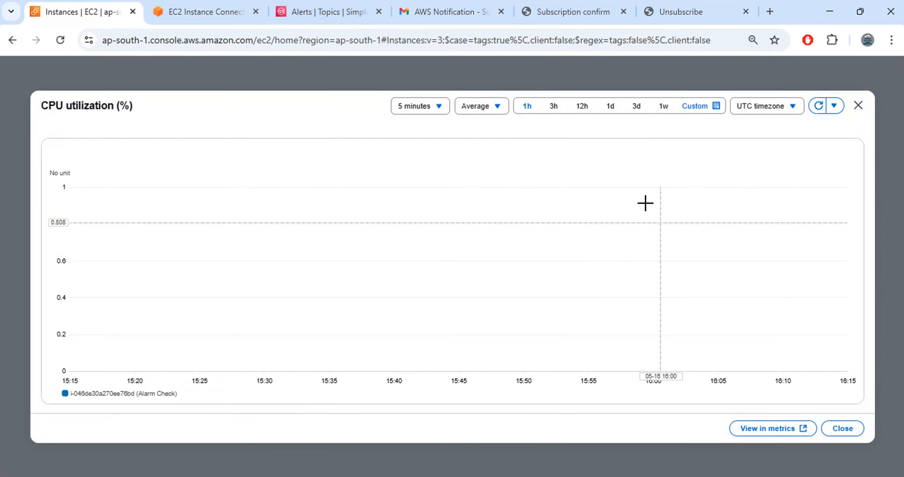
# Show the CPU utilization graph in the local timezone and view it with the Maximum and Minimum statistics.
pyautogui.click(790, 110)
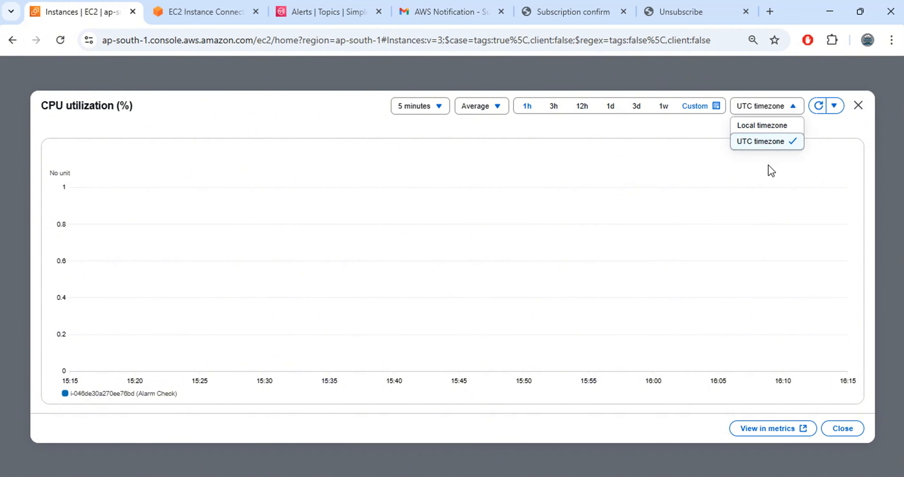
pyautogui.click(755, 127)
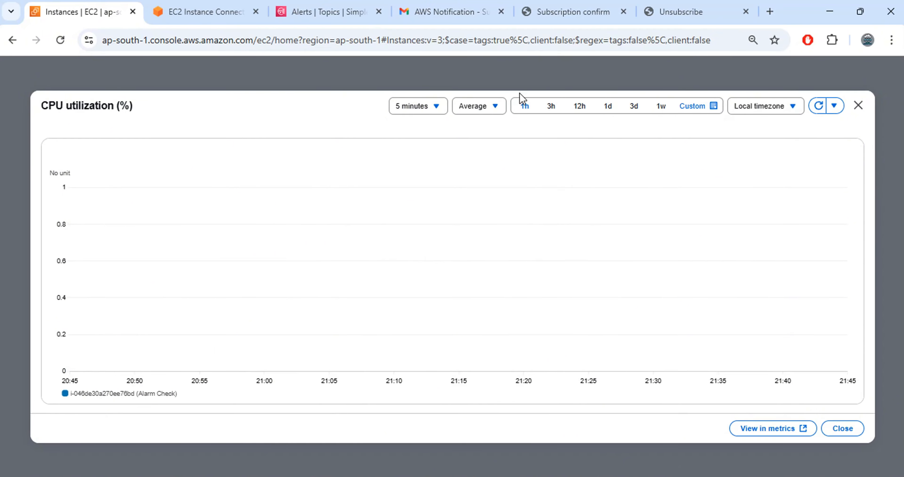
pyautogui.click(486, 111)
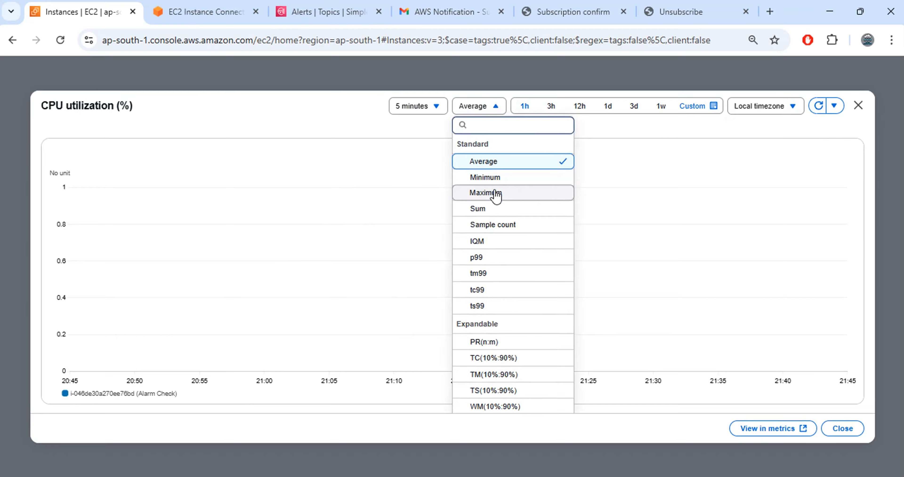
pyautogui.click(500, 199)
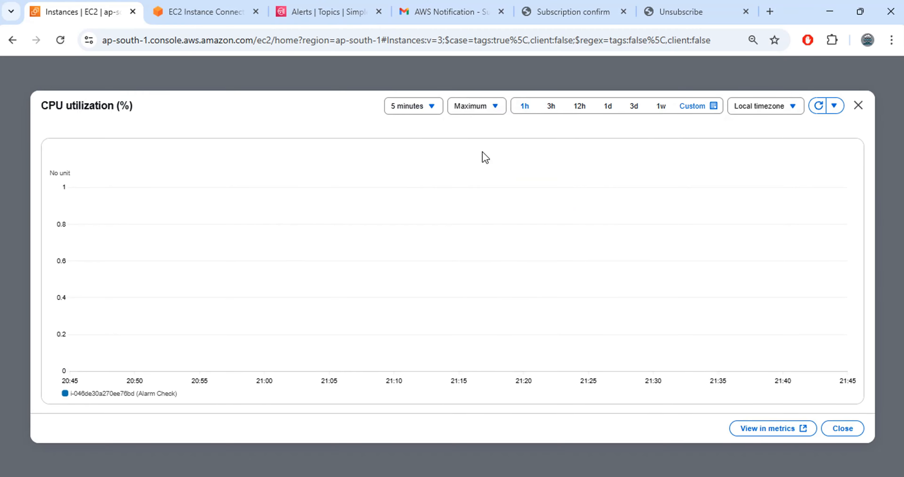
pyautogui.click(496, 105)
pyautogui.click(484, 178)
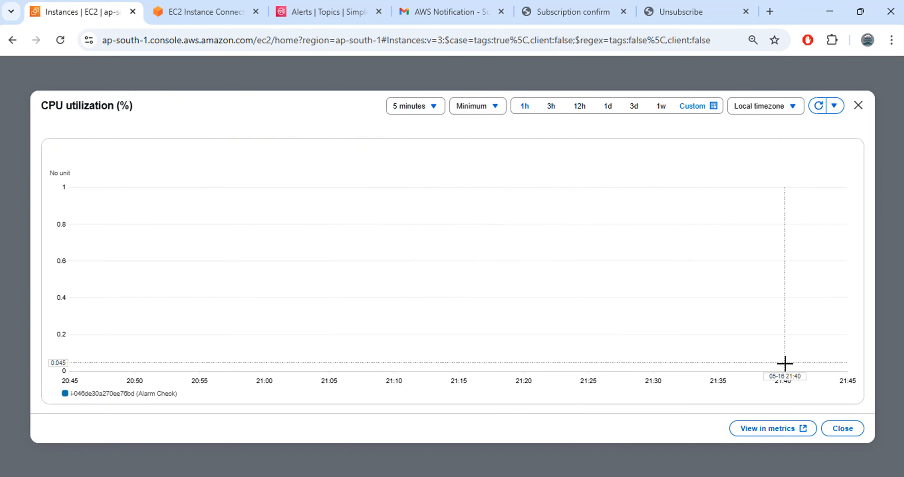
# Open Alarm Check's CPU utilization graph in CloudWatch metrics and refresh it.
pyautogui.click(782, 429)
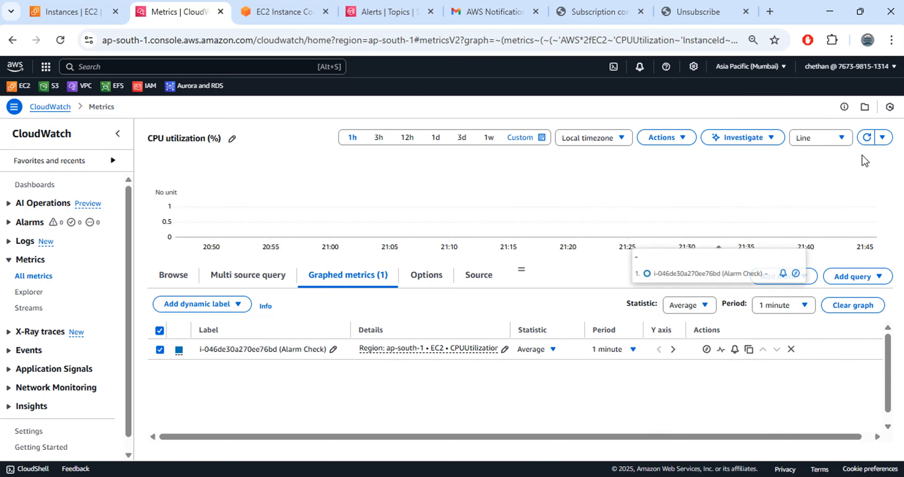
pyautogui.click(866, 138)
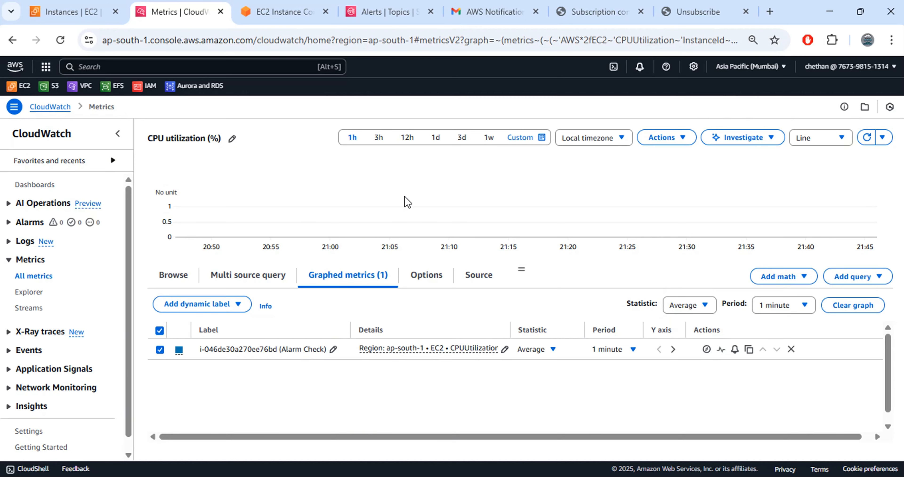
# Return to the EC2 Instance Connect session, quit top and clear the terminal.
pyautogui.click(296, 20)
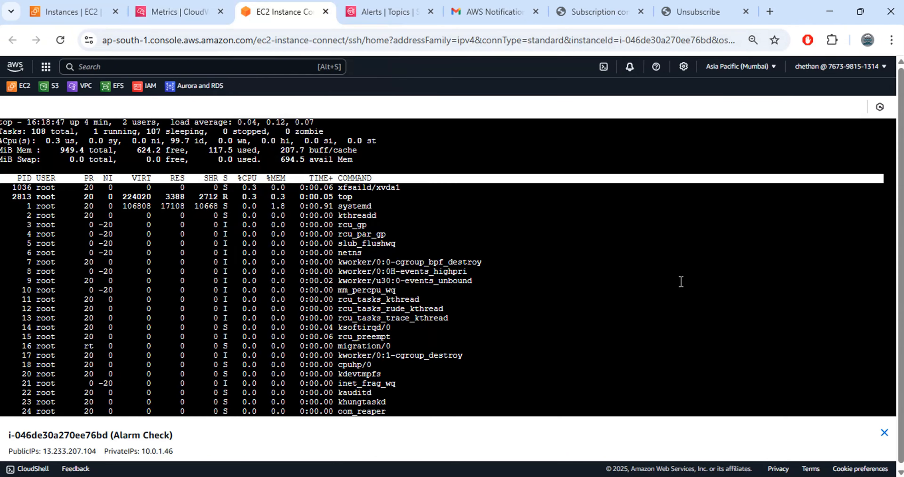
pyautogui.press('q')
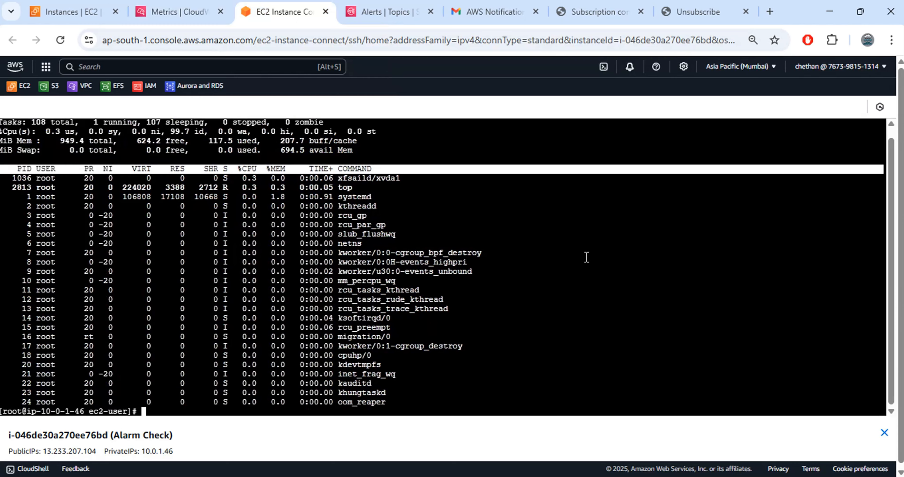
pyautogui.write('clear')
pyautogui.press('Return')
# Open the CloudWatch home page in a new browser tab and close the old metrics graph tab.
pyautogui.click(177, 11)
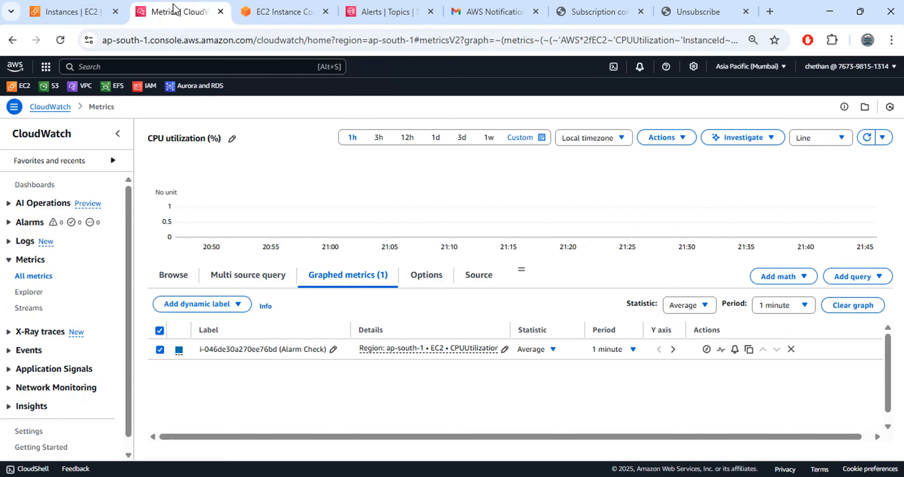
pyautogui.rightClick(66, 107)
pyautogui.click(141, 123)
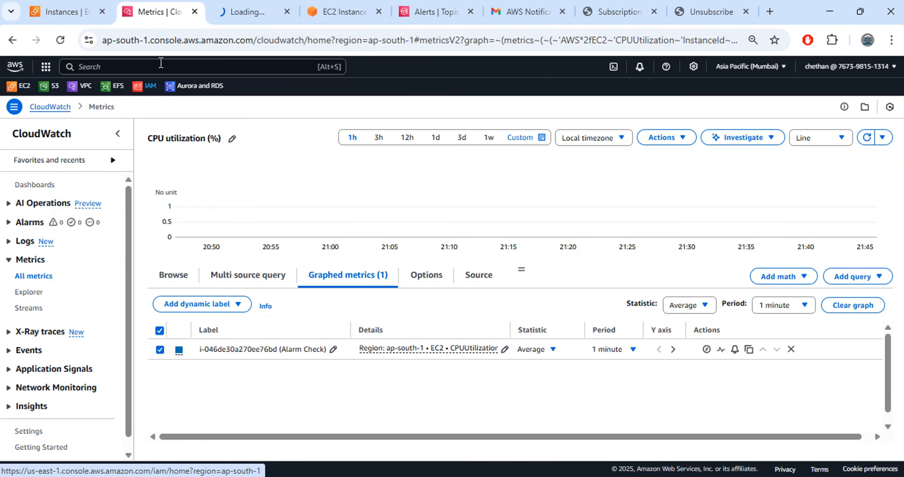
pyautogui.click(195, 12)
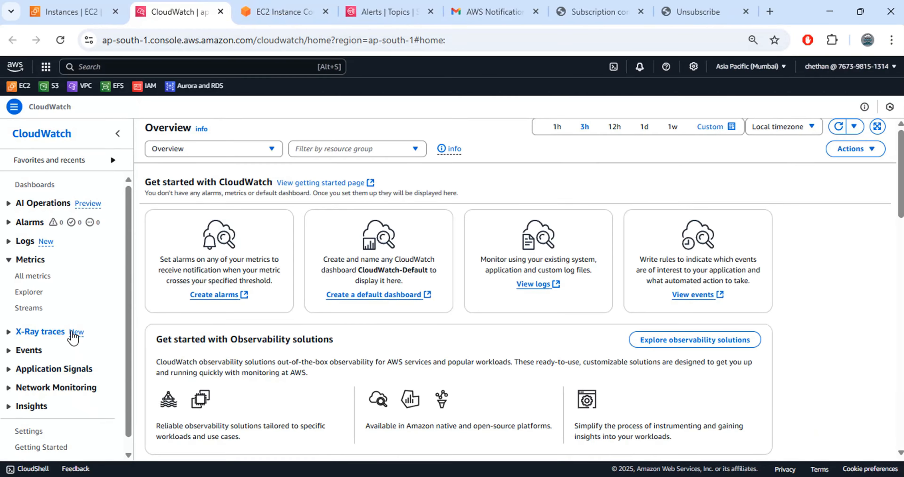
# Browse all CloudWatch metrics and open the EC2 namespace's Per-Instance Metrics.
pyautogui.click(35, 277)
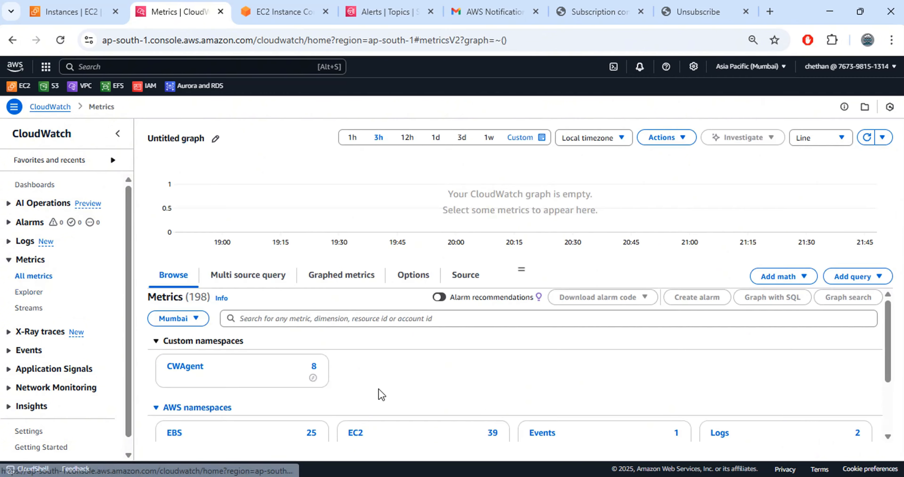
pyautogui.scroll(-4, 393, 361)
pyautogui.scroll(2, 396, 361)
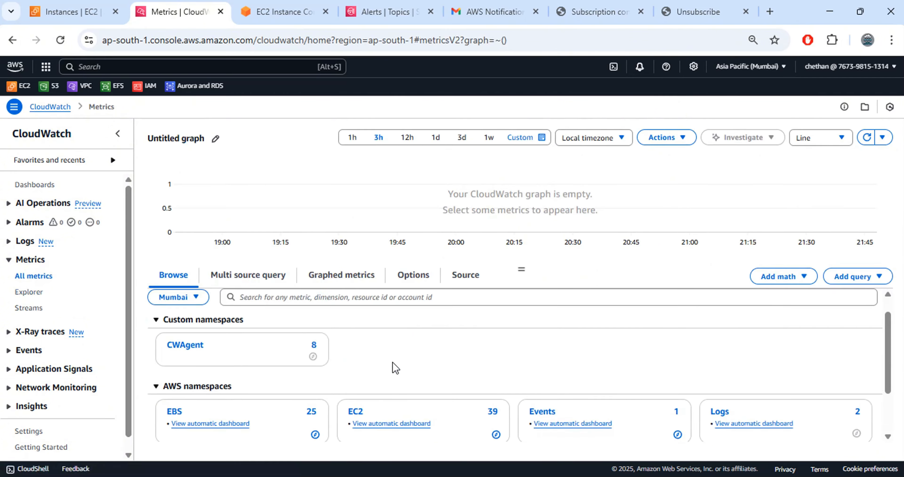
pyautogui.scroll(-2, 393, 369)
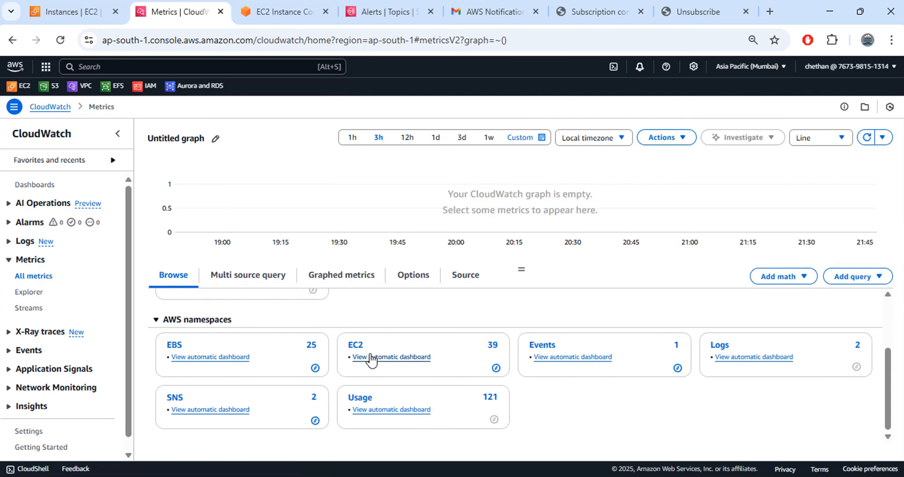
pyautogui.click(356, 345)
pyautogui.click(212, 360)
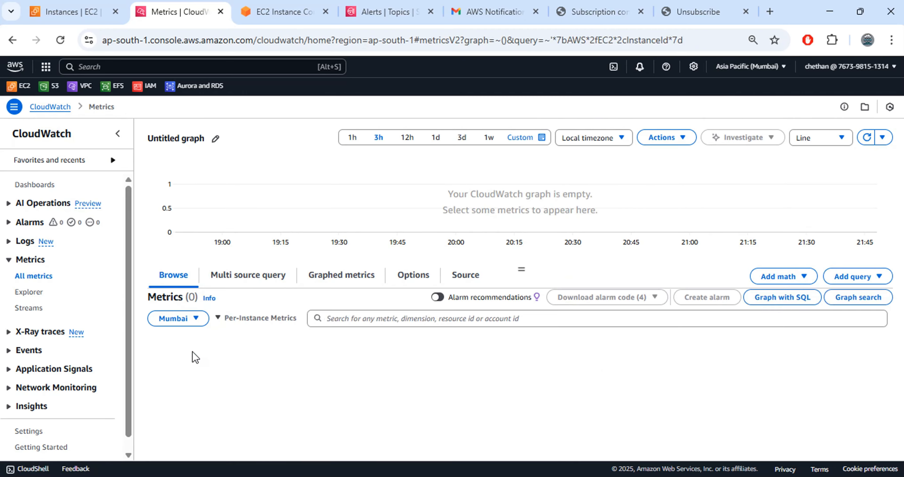
# Filter the per-instance metrics by CPUUtilization, widen the InstanceId column and graph the Alarm Check metric.
pyautogui.scroll(-3, 468, 358)
pyautogui.scroll(2, 470, 359)
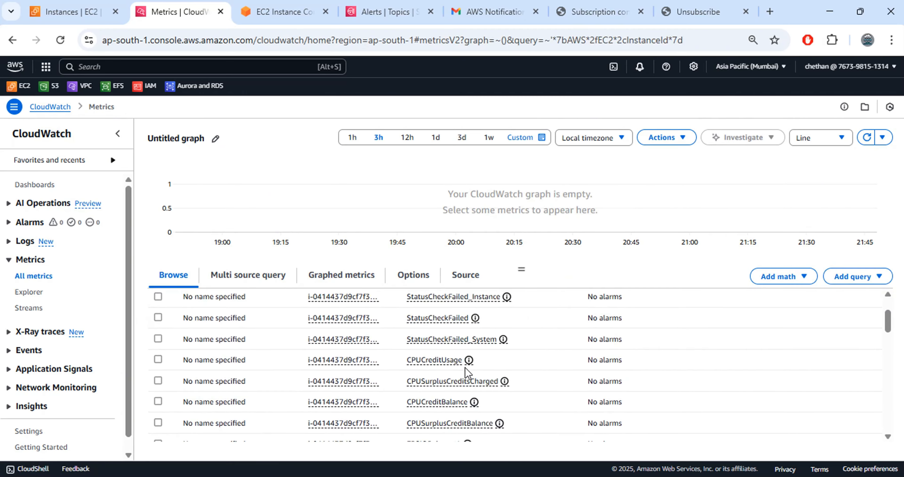
pyautogui.scroll(2, 443, 368)
pyautogui.scroll(-5, 453, 377)
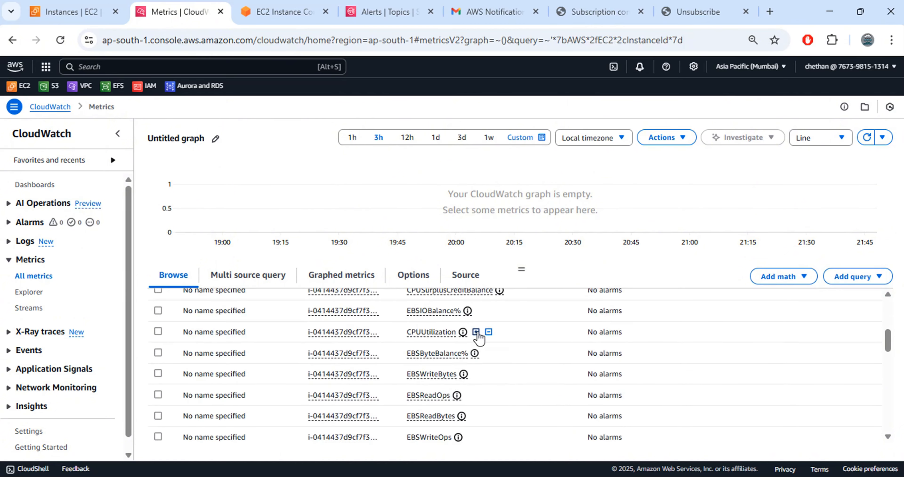
pyautogui.click(474, 334)
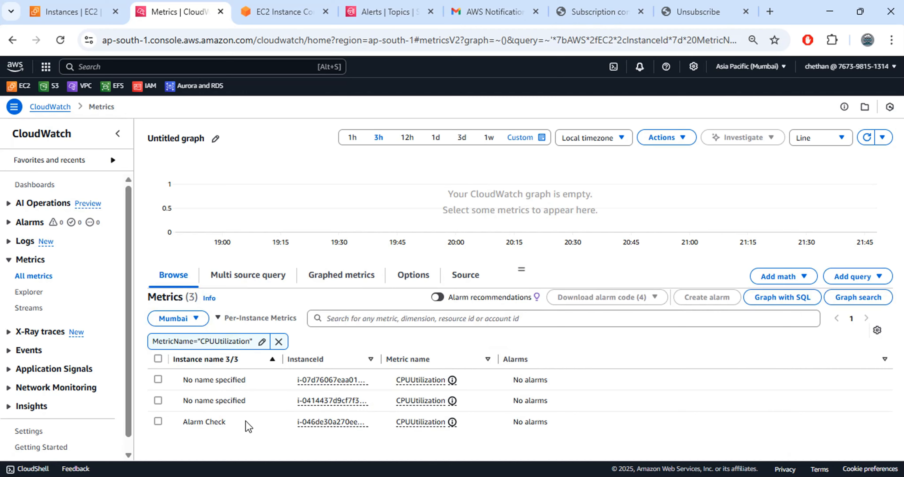
pyautogui.moveTo(380, 358); pyautogui.dragTo(411, 358)
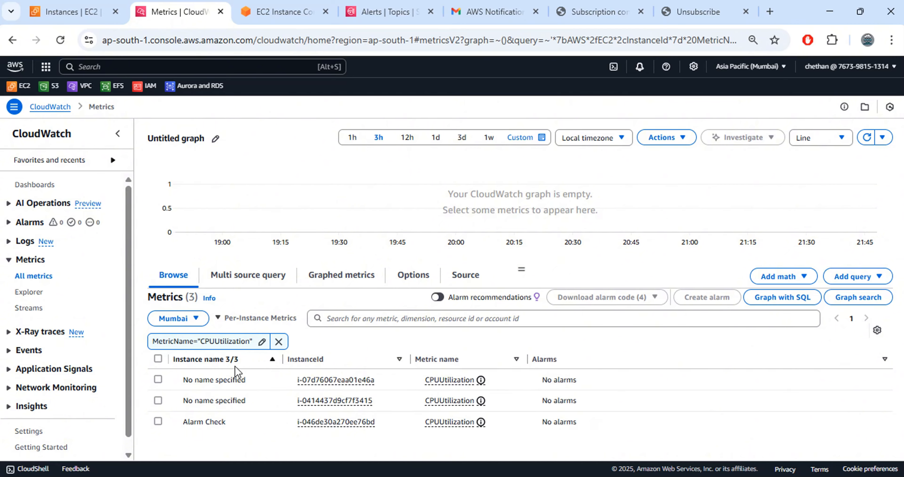
pyautogui.click(158, 422)
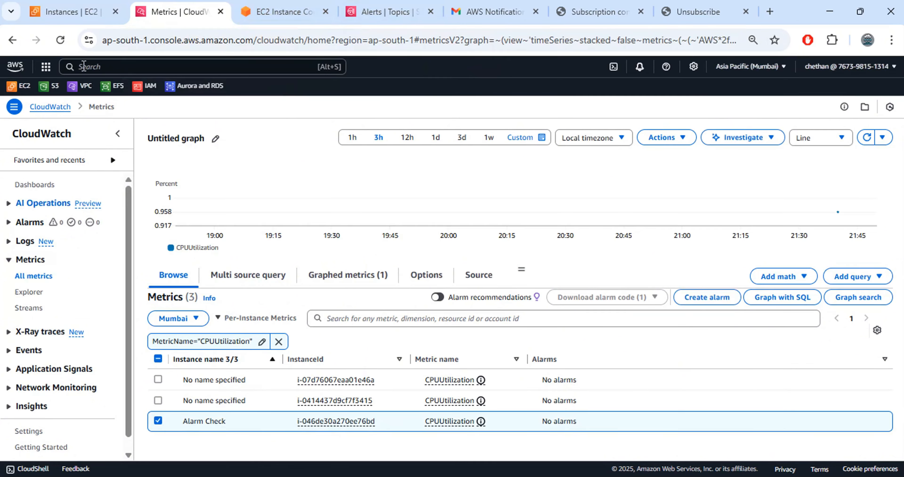
# Copy Alarm Check's instance ID from the EC2 instances page and add it as a filter on the CloudWatch metrics list.
pyautogui.click(85, 5)
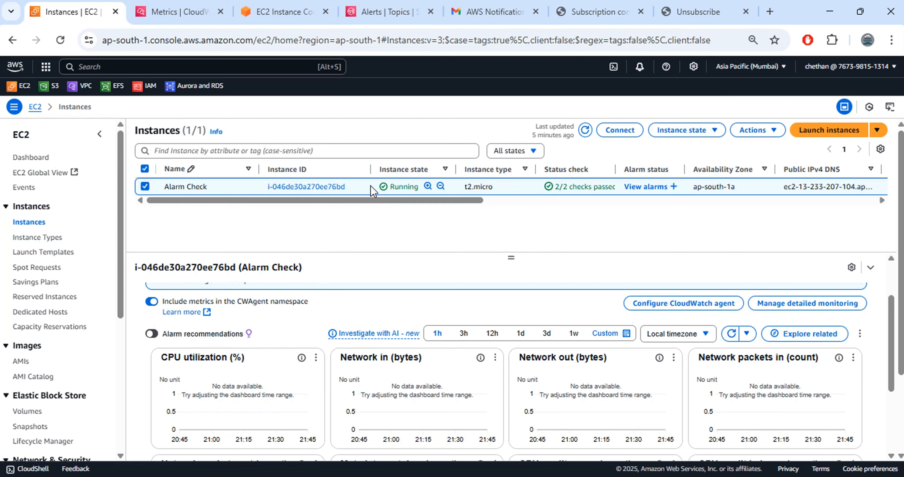
pyautogui.moveTo(346, 186); pyautogui.dragTo(266, 187)
pyautogui.hotkey('ctrl', 'c')
pyautogui.hotkey('ctrl', 'Tab')
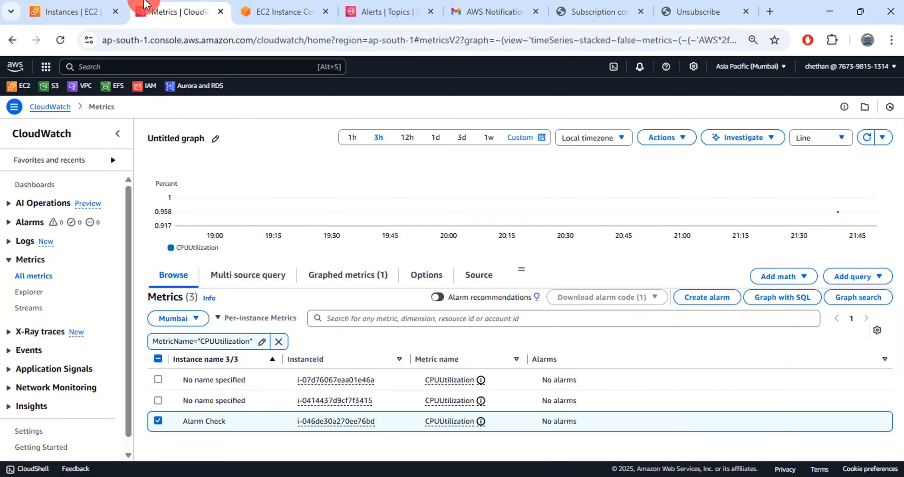
pyautogui.click(382, 322)
pyautogui.hotkey('ctrl', 'v')
pyautogui.press('Return')
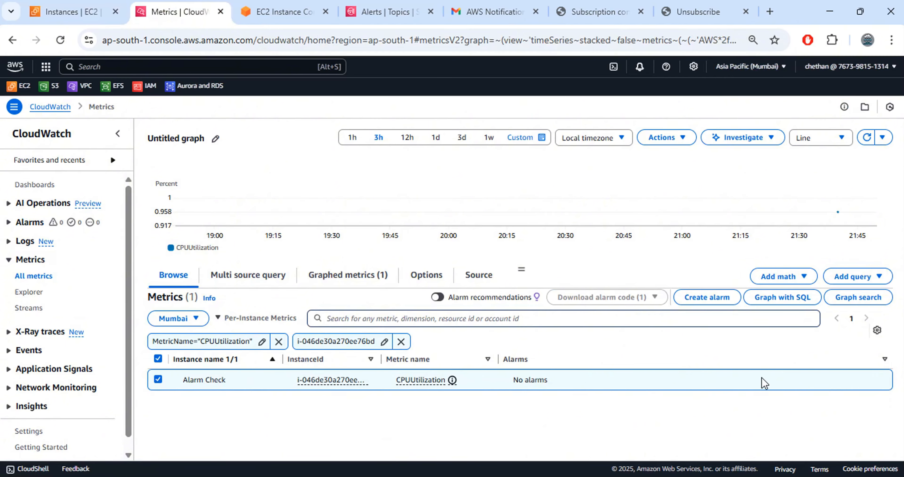
# Start creating an alarm from Alarm Check's CPUUtilization metric, review its metric name and instance ID, and set the statistic to Maximum.
pyautogui.click(706, 298)
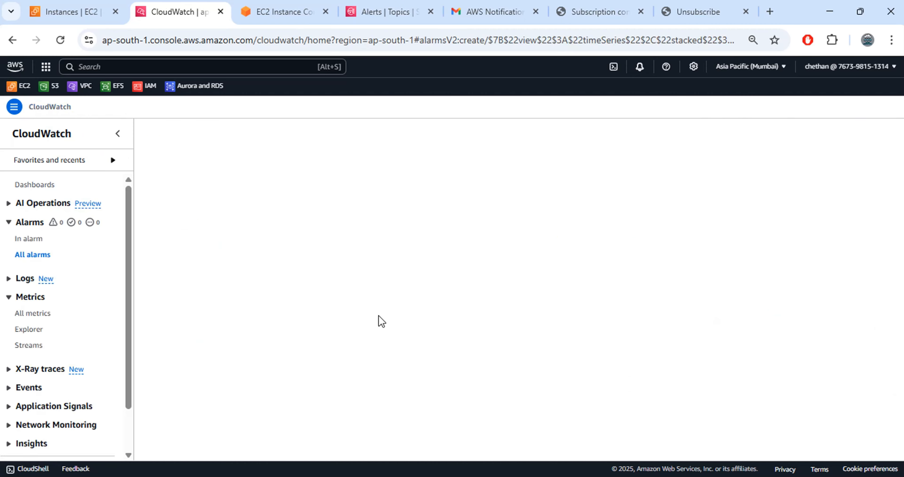
pyautogui.scroll(-4, 603, 254)
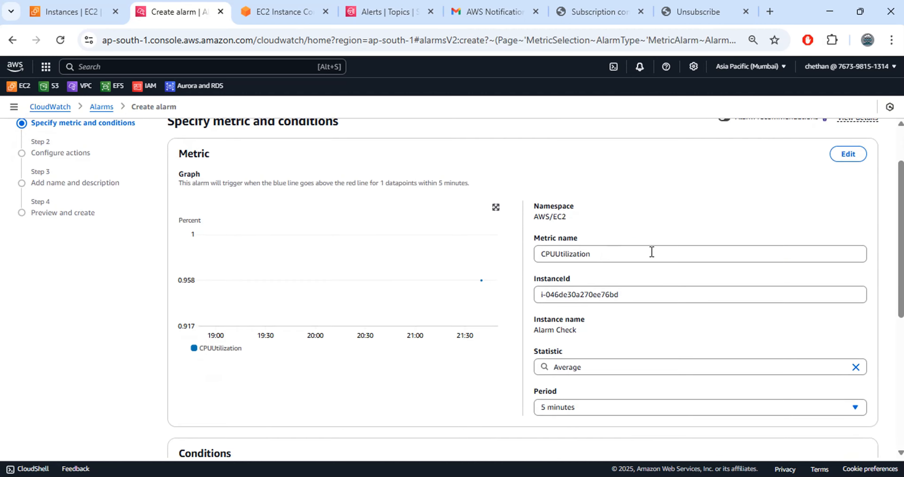
pyautogui.doubleClick(601, 187)
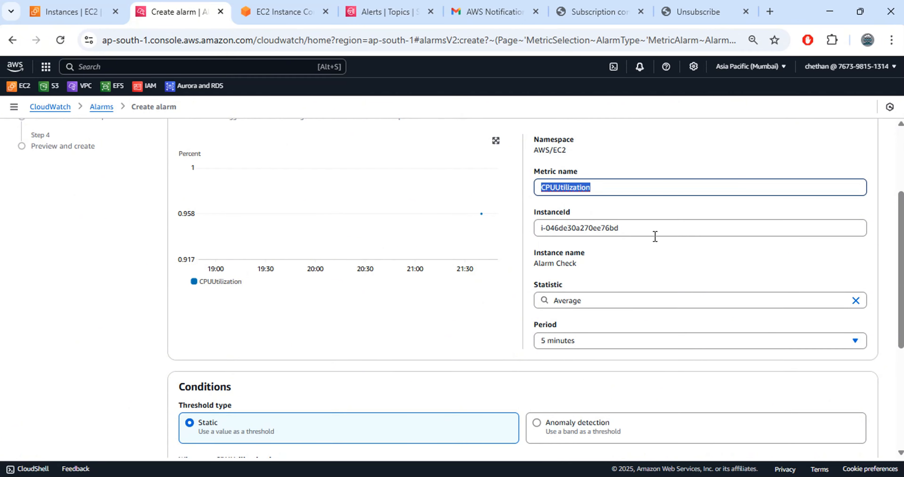
pyautogui.tripleClick(644, 229)
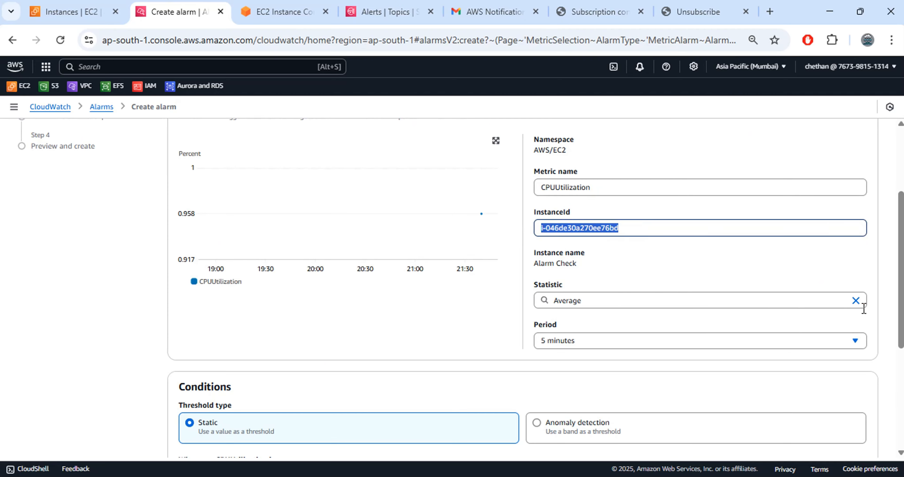
pyautogui.click(855, 300)
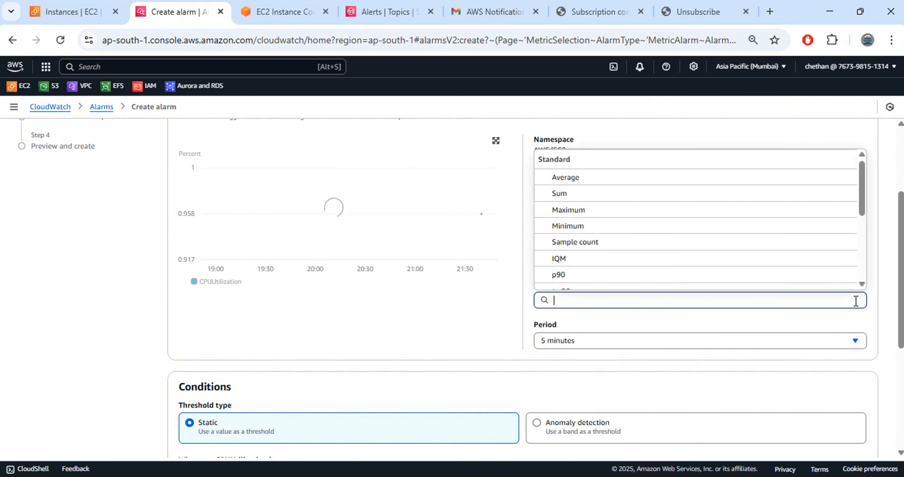
pyautogui.click(652, 210)
# Set the alarm's static condition to Greater/Equal with a threshold of 30 and continue to configuring actions.
pyautogui.scroll(-3, 667, 281)
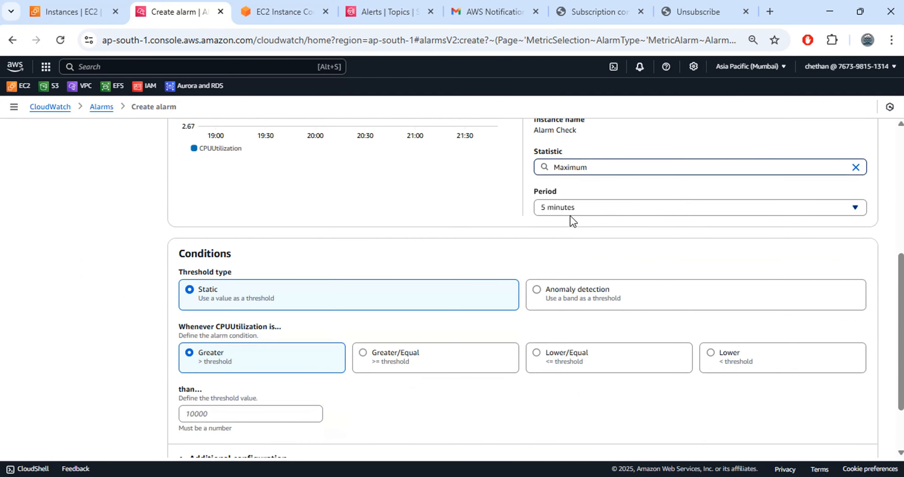
pyautogui.scroll(-2, 548, 267)
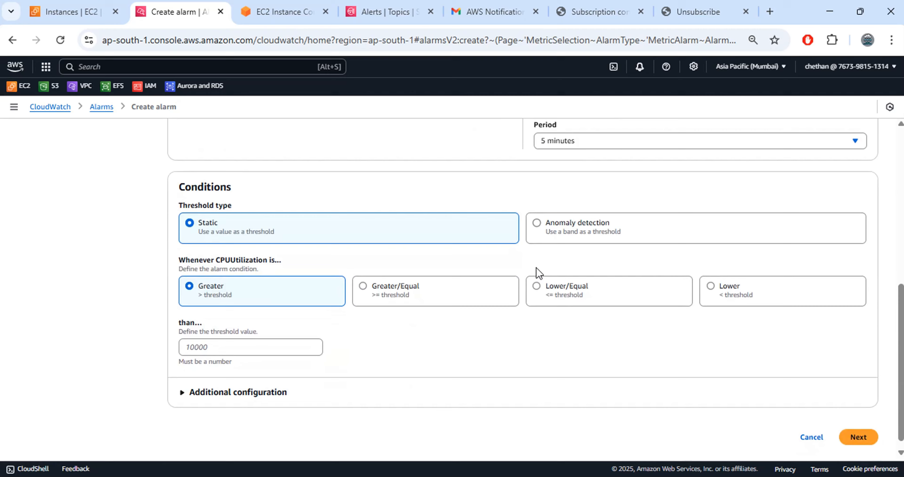
pyautogui.click(393, 286)
pyautogui.click(228, 344)
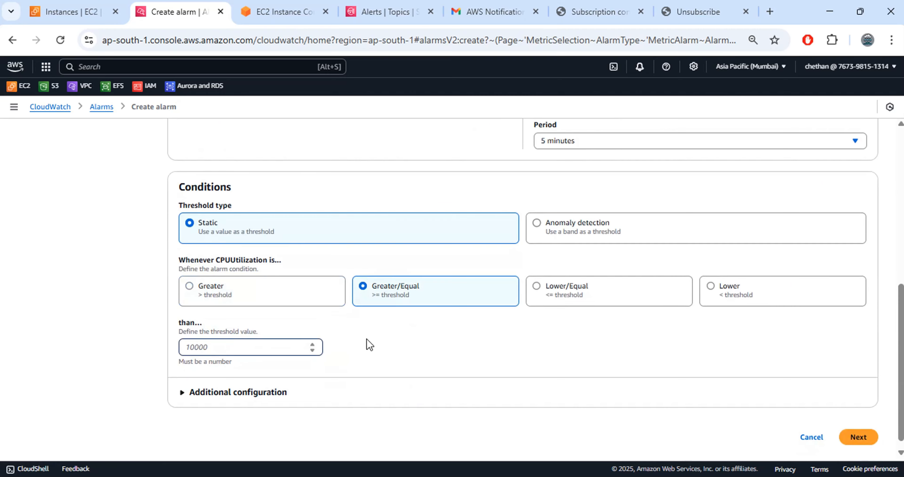
pyautogui.write('30')
pyautogui.click(860, 436)
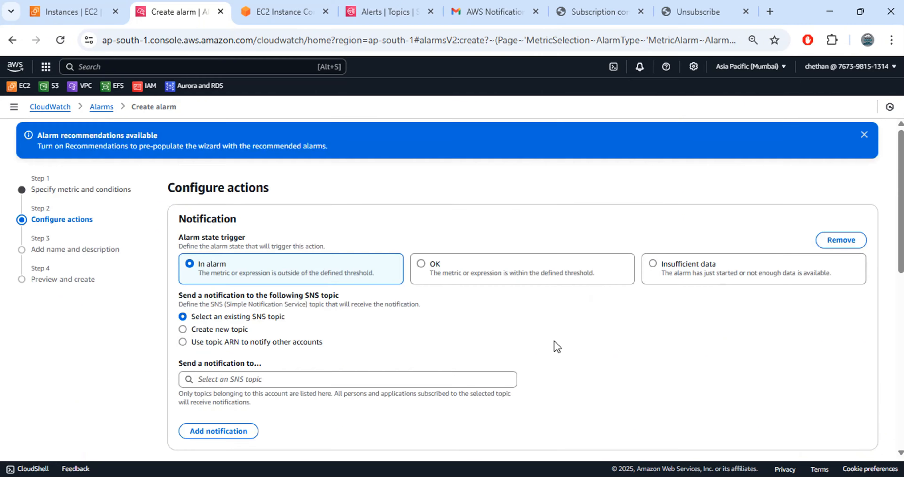
# Choose the existing SNS topic Alerts to receive the alarm's In alarm notification.
pyautogui.scroll(-2, 281, 305)
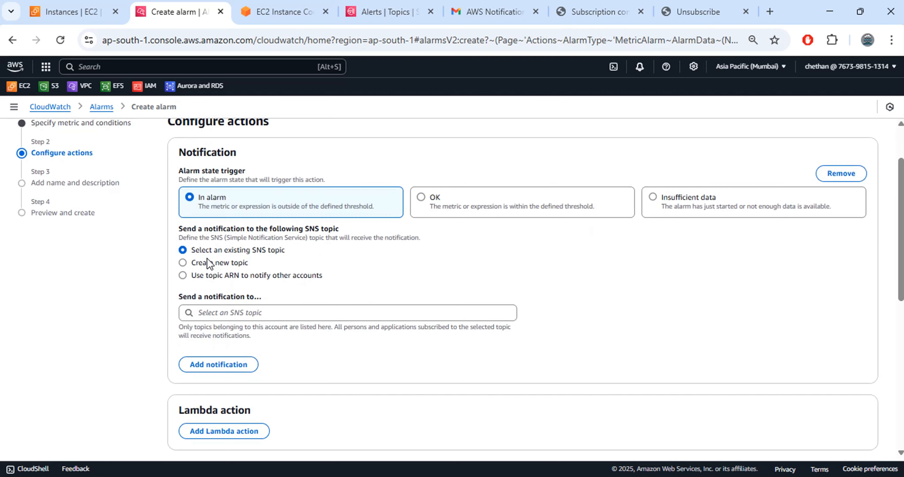
pyautogui.scroll(2, 470, 321)
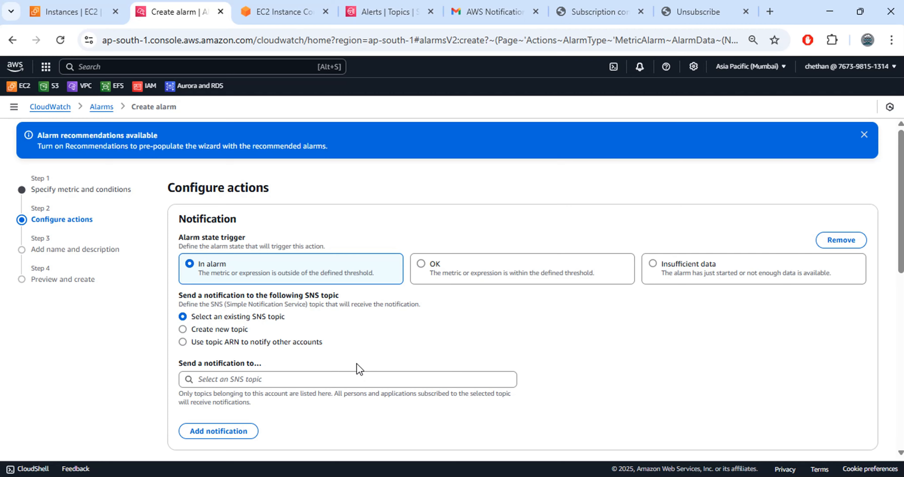
pyautogui.scroll(-2, 345, 347)
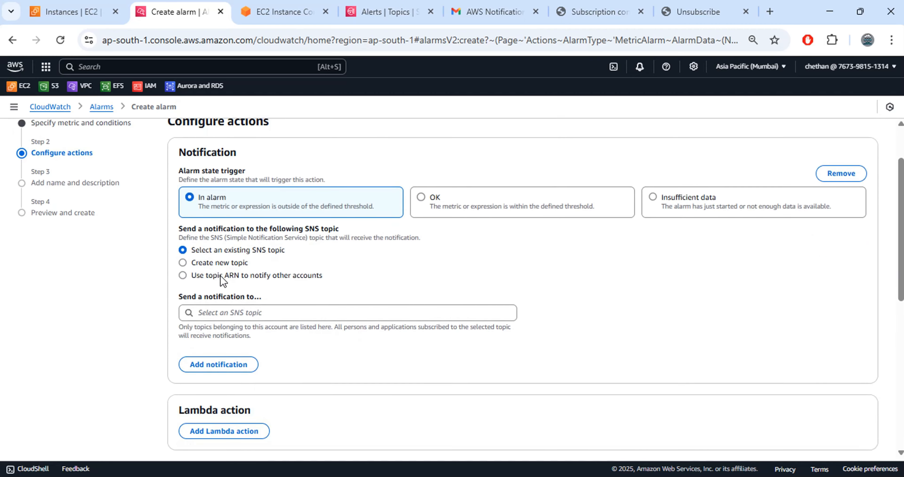
pyautogui.click(236, 312)
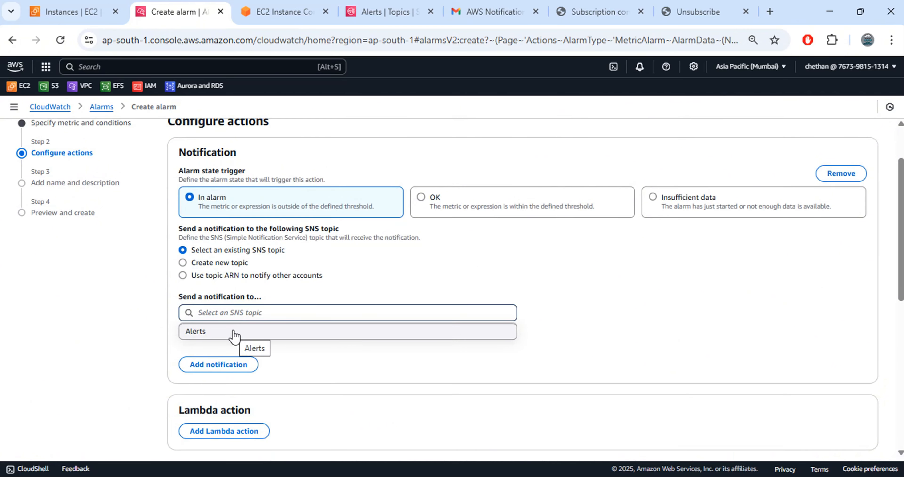
pyautogui.click(233, 331)
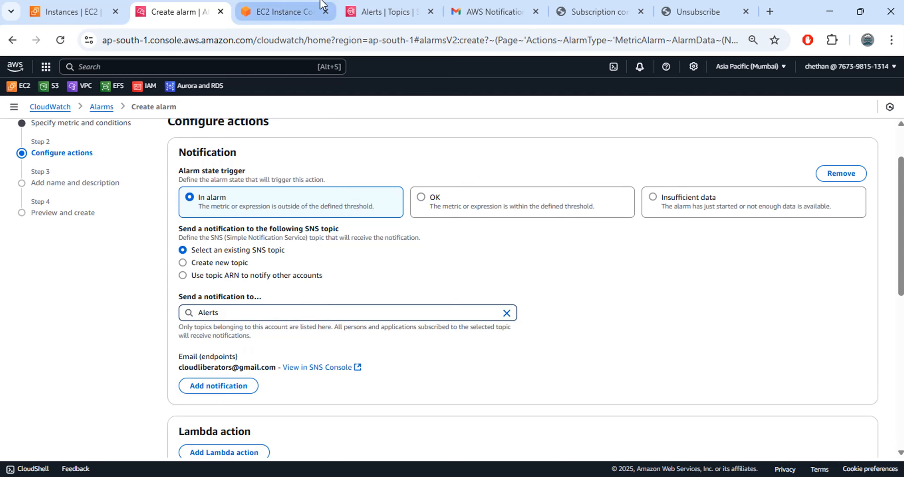
# Check the Alerts topic in the Amazon SNS topics list, and return to the alarm's action settings.
pyautogui.click(352, 6)
pyautogui.click(28, 175)
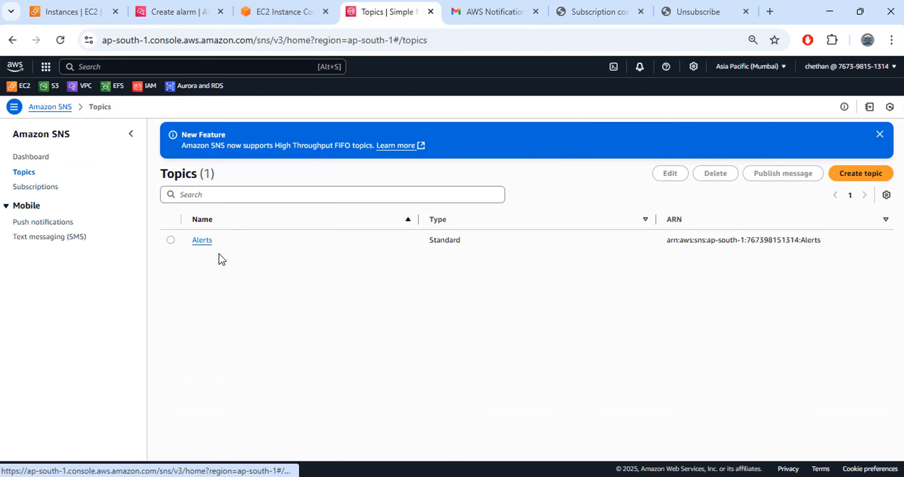
pyautogui.moveTo(221, 259); pyautogui.dragTo(182, 254)
pyautogui.click(174, 12)
pyautogui.scroll(-5, 418, 351)
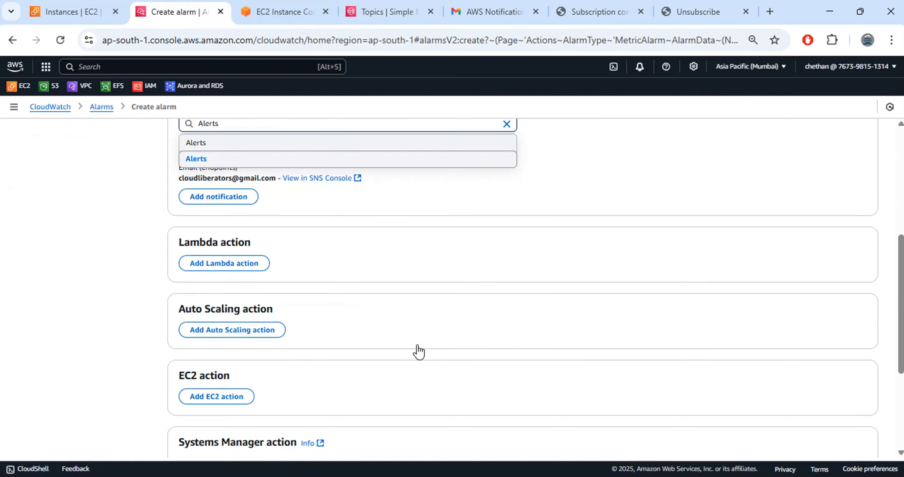
# Select the existing Alerts topic as the alarm's notification target and check its e-mail endpoint.
pyautogui.click(292, 152)
pyautogui.scroll(2, 501, 285)
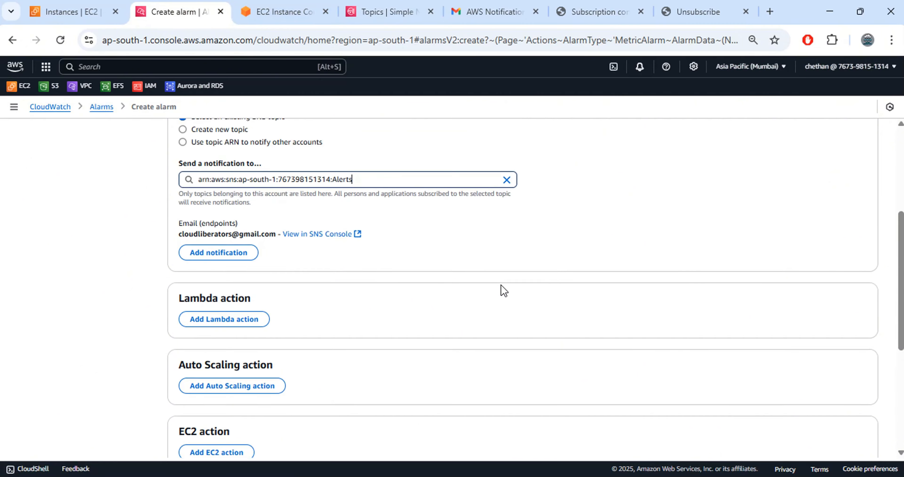
pyautogui.scroll(2, 501, 285)
pyautogui.moveTo(179, 300); pyautogui.dragTo(277, 297)
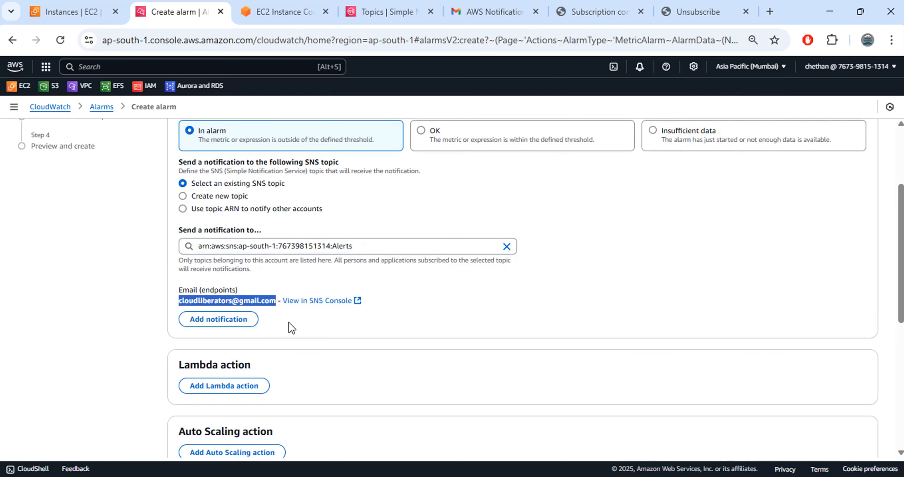
pyautogui.scroll(-1, 351, 327)
pyautogui.scroll(1, 351, 327)
# Check the Alerts topic's subscription endpoint in Amazon SNS, and return to the alarm's action settings.
pyautogui.click(282, 8)
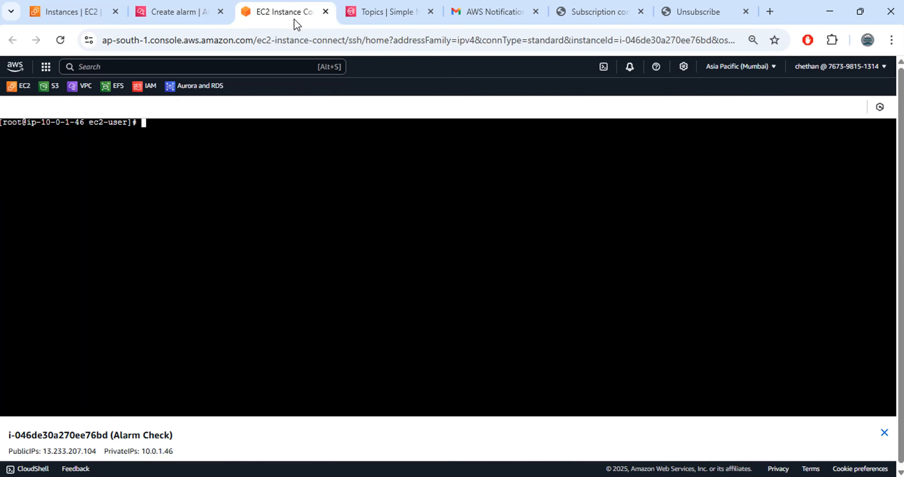
pyautogui.click(369, 10)
pyautogui.click(306, 290)
pyautogui.click(202, 240)
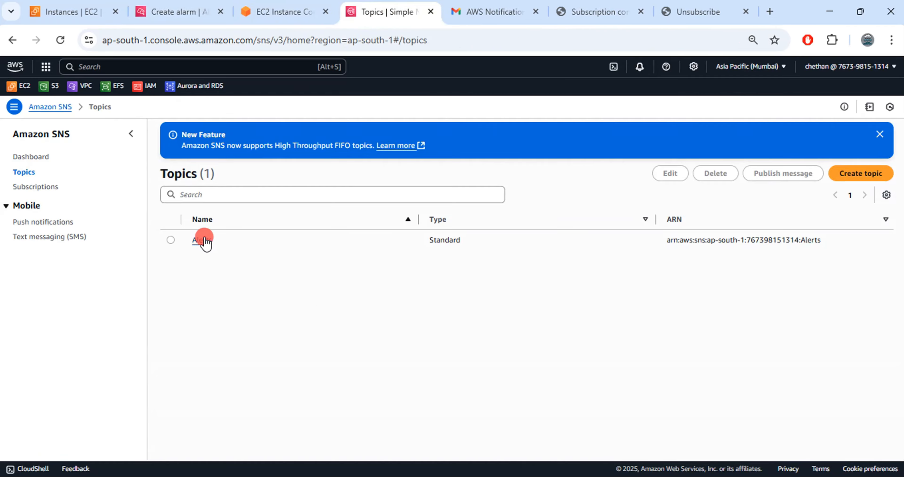
pyautogui.scroll(-1, 434, 395)
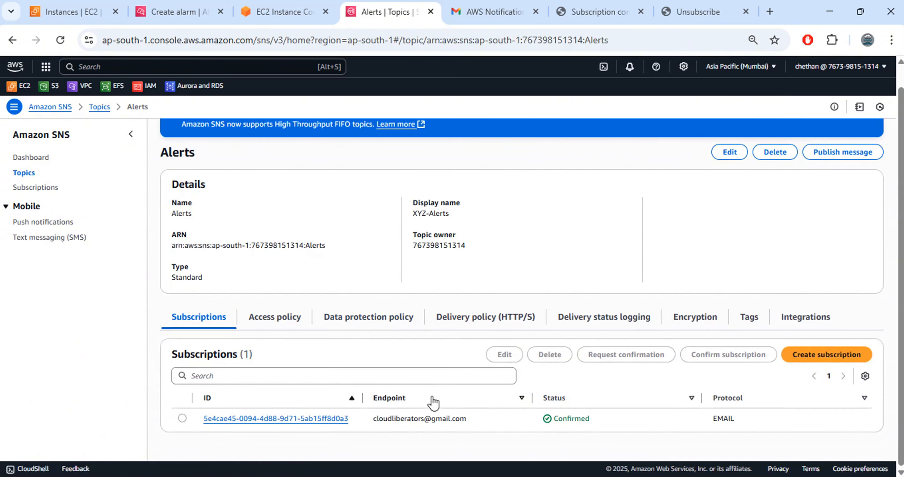
pyautogui.moveTo(373, 418); pyautogui.dragTo(479, 420)
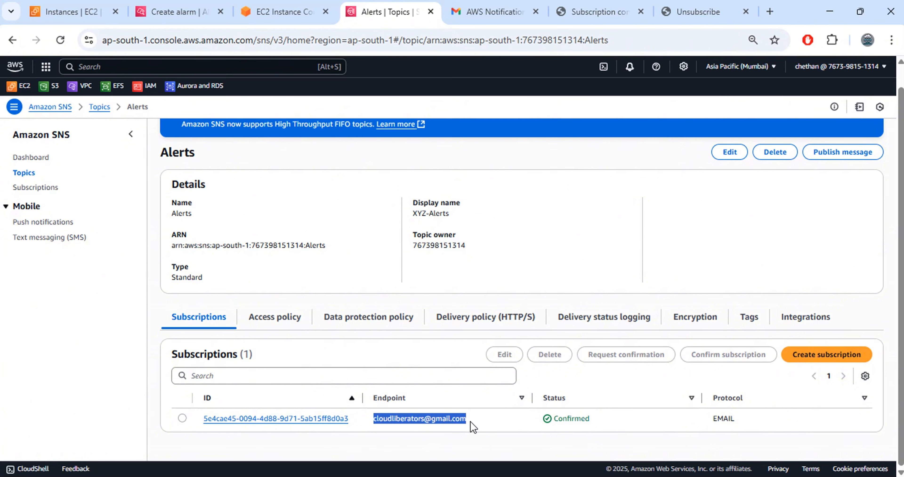
pyautogui.click(174, 12)
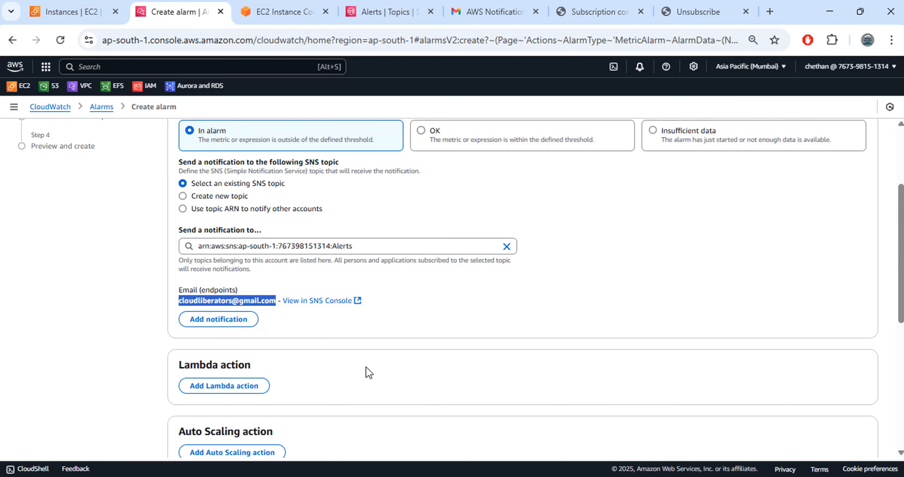
# Continue to the alarm's name and description, and copy the EC2 instance's name, Alarm Check, into the alarm name.
pyautogui.scroll(-8, 374, 364)
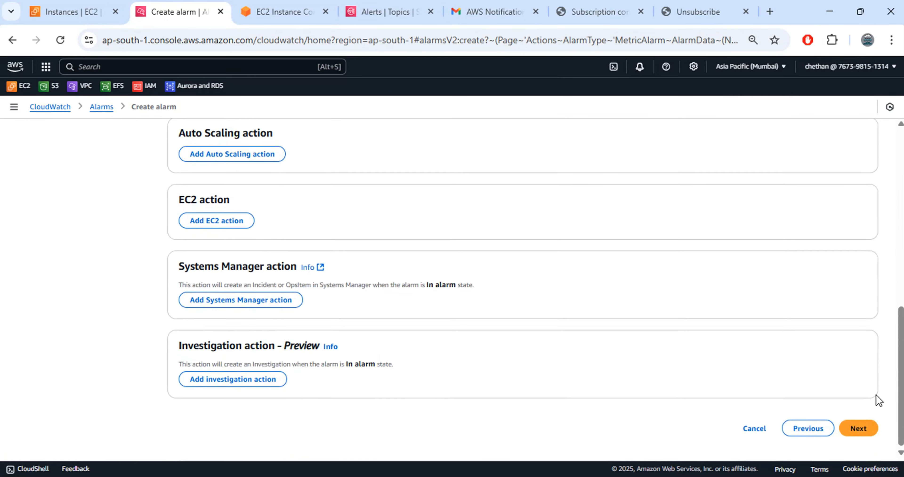
pyautogui.click(858, 428)
pyautogui.click(229, 230)
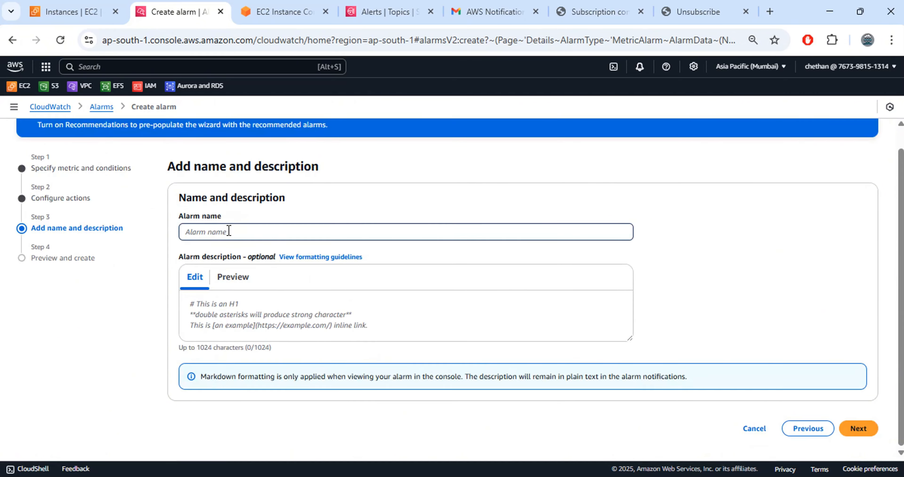
pyautogui.click(53, 5)
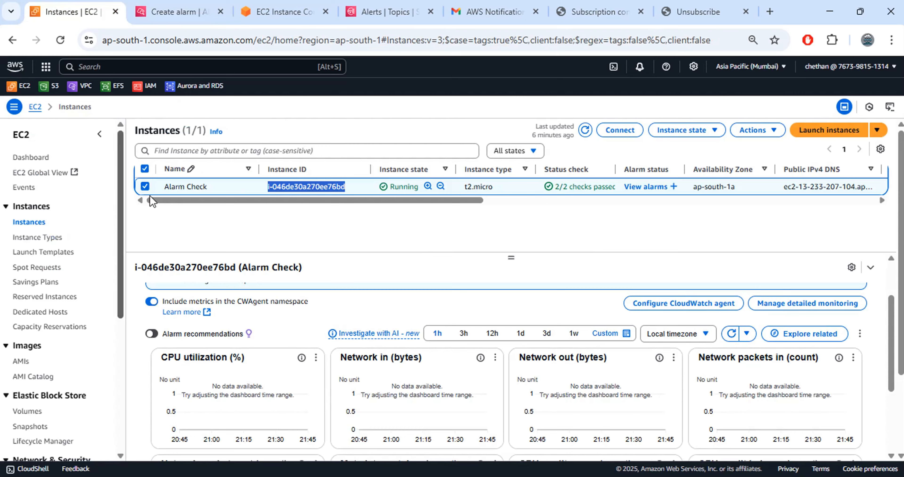
pyautogui.click(231, 189)
pyautogui.hotkey('ctrl', 'a')
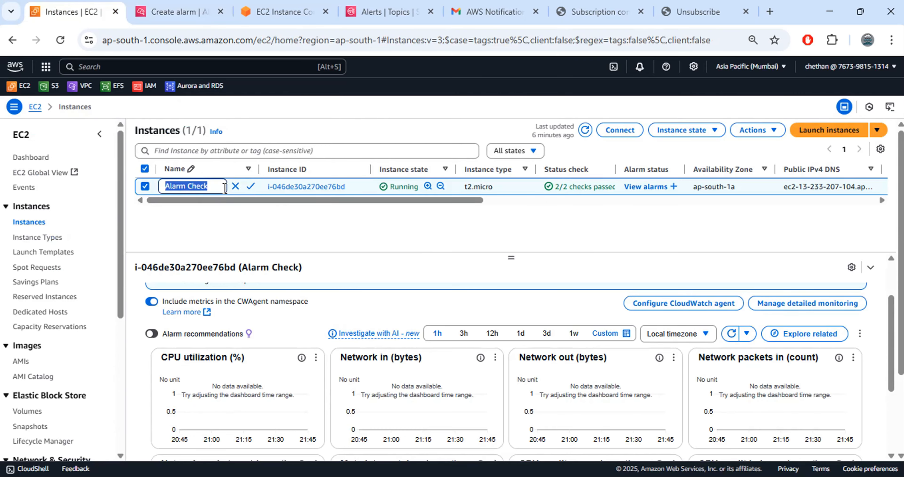
pyautogui.hotkey('ctrl', 'c')
pyautogui.click(151, 11)
pyautogui.hotkey('ctrl', 'v')
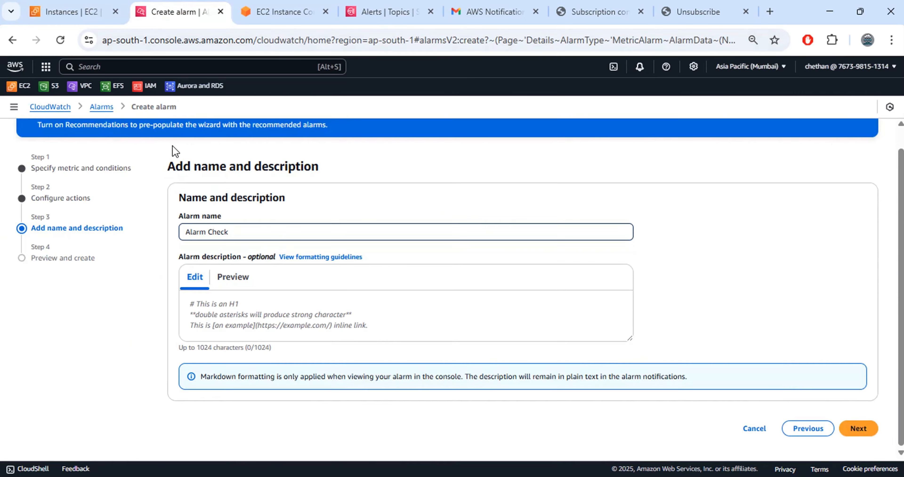
# Extend the alarm name with the instance ID copied from EC2 and the metric, adding _i-046de30a270ee76bd_CPU_Utilization.
pyautogui.click(79, 8)
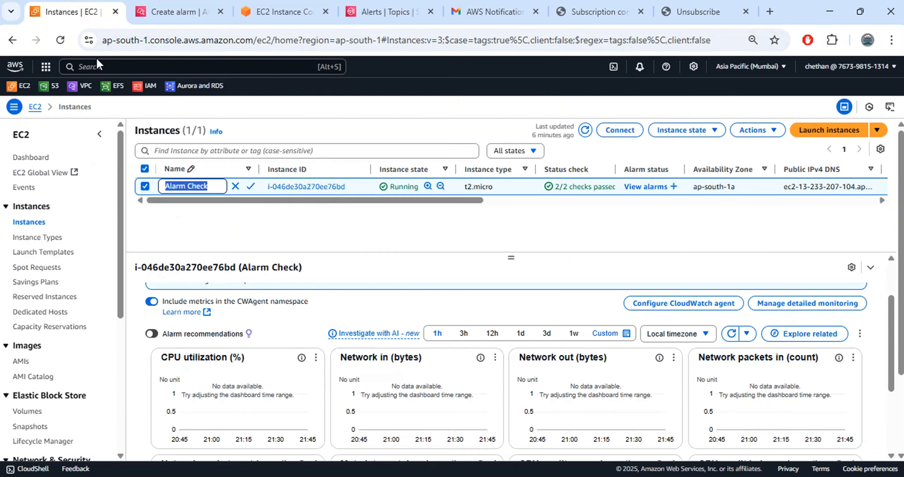
pyautogui.moveTo(355, 188); pyautogui.dragTo(266, 189)
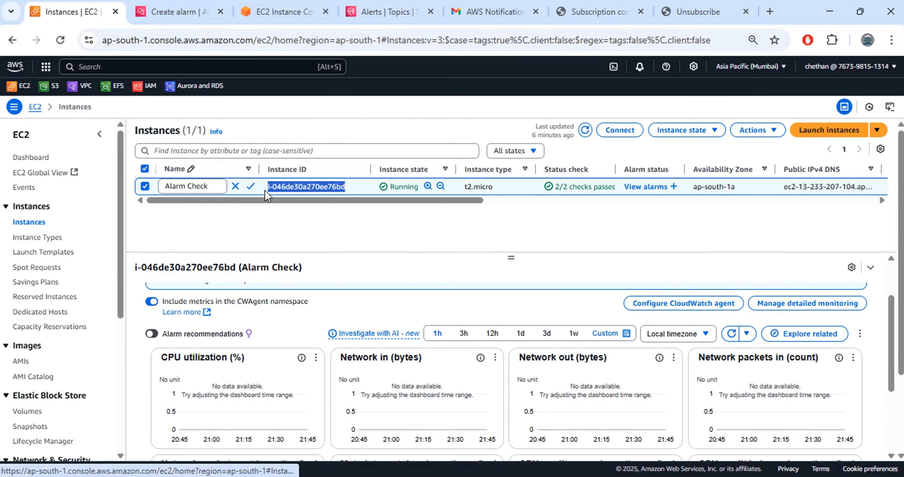
pyautogui.hotkey('ctrl', 'c')
pyautogui.click(183, 11)
pyautogui.hotkey('ctrl', 'v')
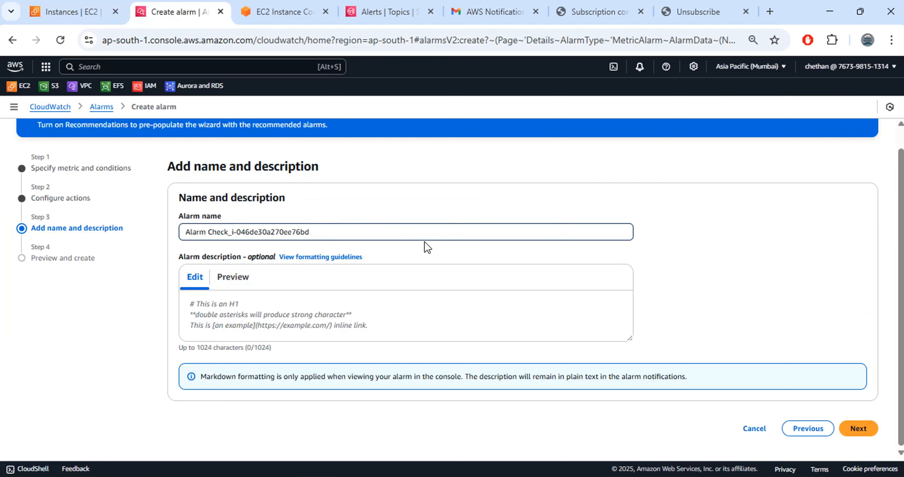
pyautogui.write('_CPU_Utilization')
# Add the prefix XYZProject_ to the start of the alarm name.
pyautogui.moveTo(229, 232); pyautogui.dragTo(158, 237)
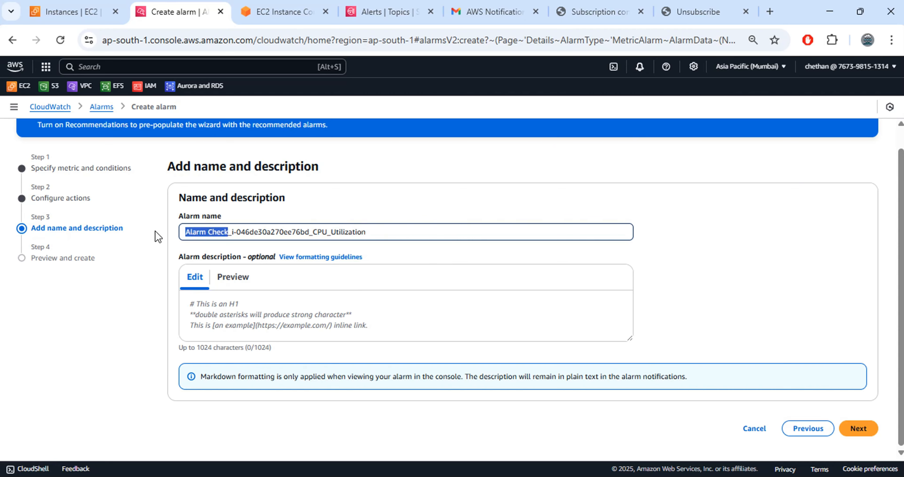
pyautogui.click(184, 232)
pyautogui.write('_')
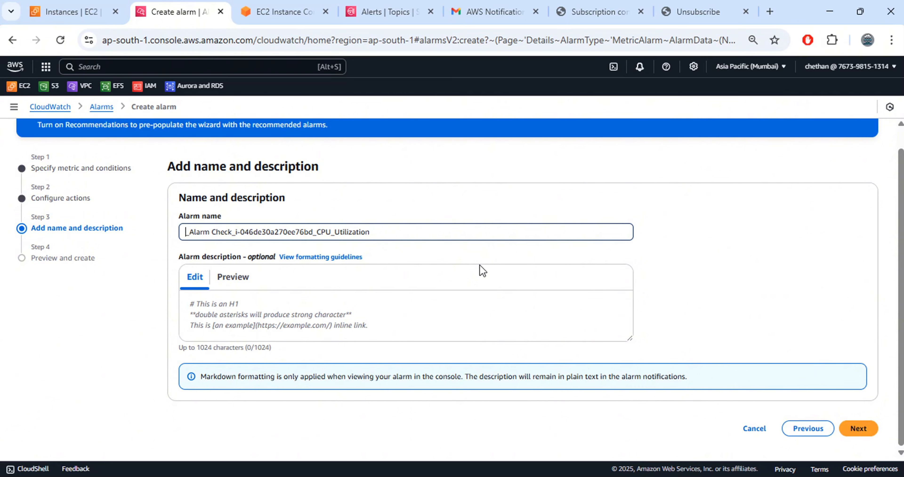
pyautogui.write('XYZ')
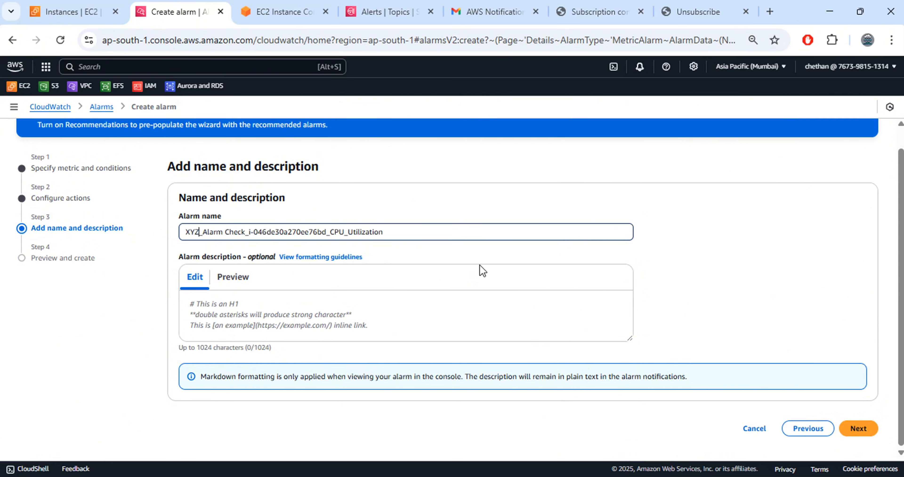
pyautogui.write('Pr')
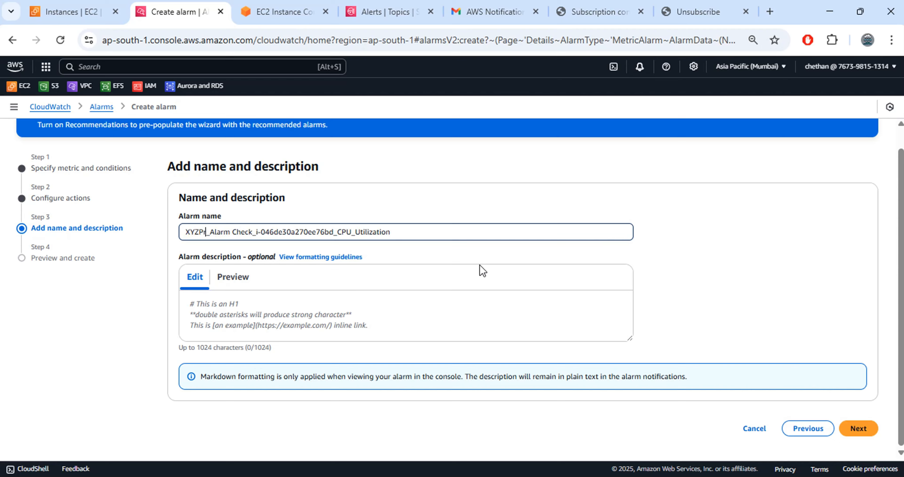
pyautogui.write('ject')
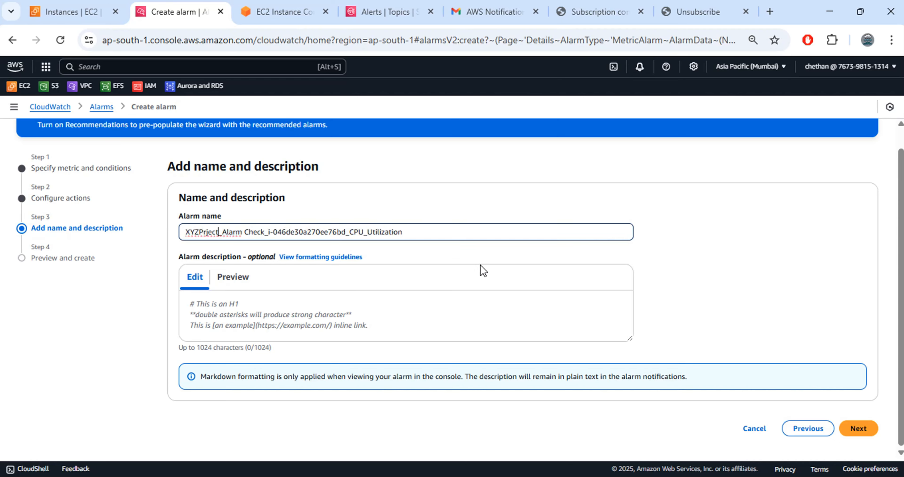
pyautogui.press('BackSpace')
pyautogui.press('BackSpace')
pyautogui.press('BackSpace')
pyautogui.press('BackSpace')
pyautogui.write('oje')
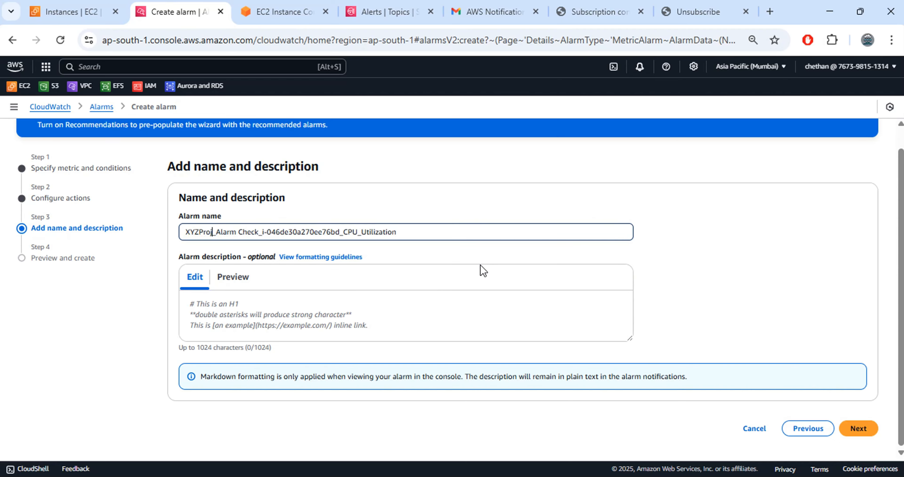
pyautogui.write('ct')
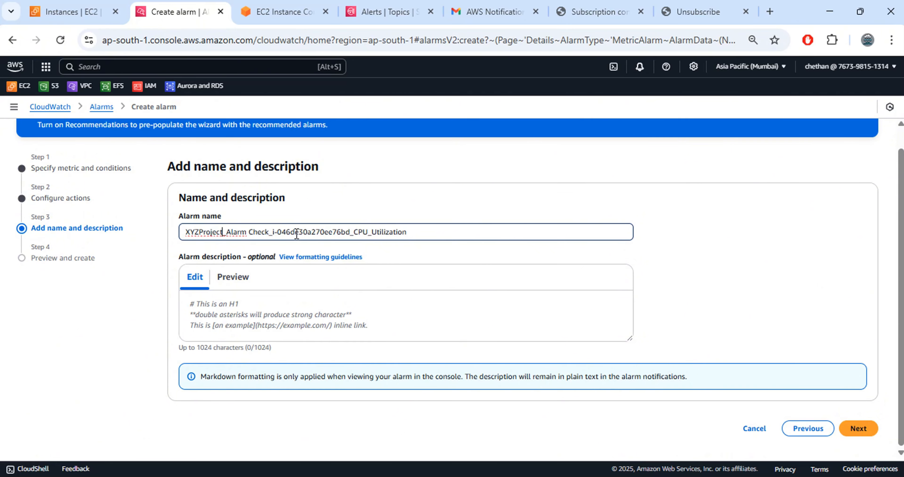
# Add > 90 to the end of the alarm name and continue to the preview.
pyautogui.moveTo(354, 231); pyautogui.dragTo(418, 234)
pyautogui.click(418, 234)
pyautogui.write('>90')
pyautogui.press('Left')
pyautogui.press('Left')
pyautogui.click(867, 428)
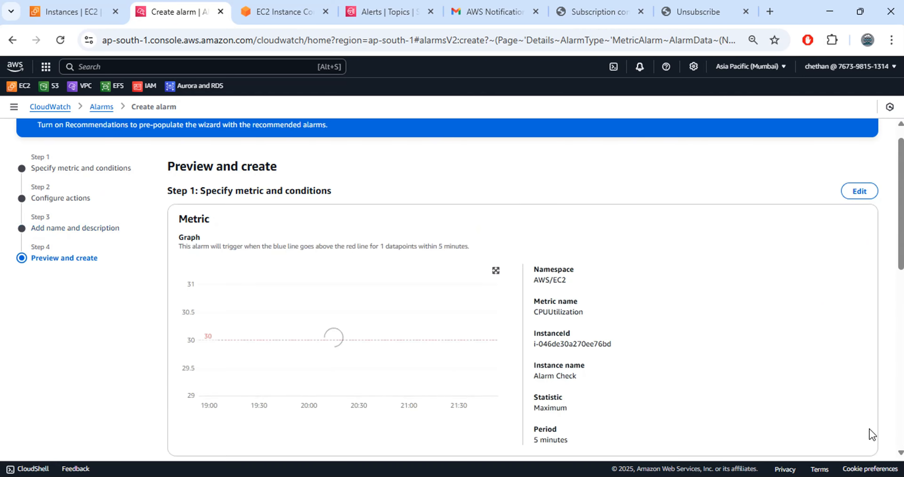
# Review the alarm preview, examining its metric, threshold condition, notification action and name.
pyautogui.scroll(-10, 682, 380)
pyautogui.scroll(8, 682, 377)
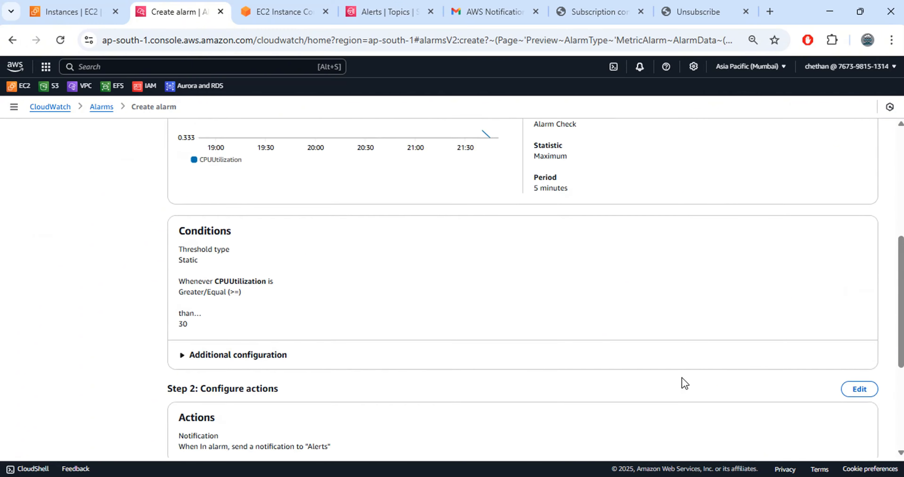
pyautogui.scroll(-7, 621, 327)
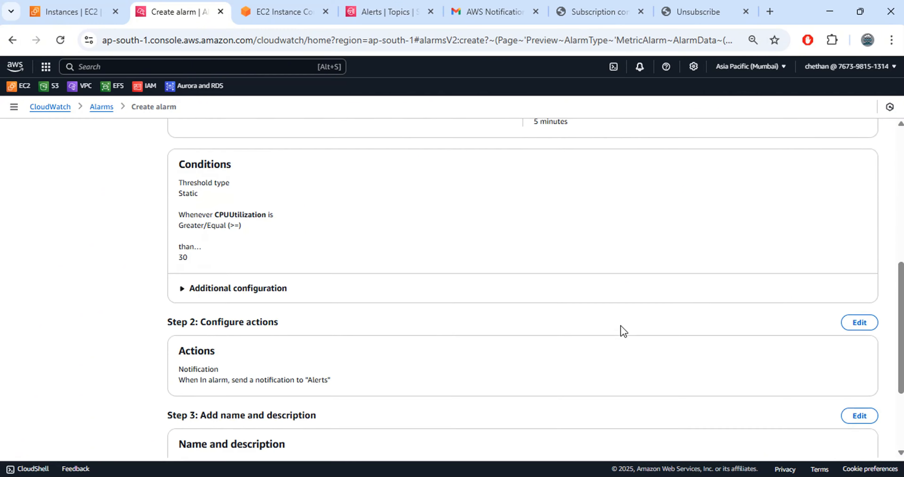
pyautogui.scroll(-2, 622, 329)
pyautogui.scroll(4, 596, 323)
pyautogui.moveTo(186, 225); pyautogui.dragTo(260, 231)
pyautogui.doubleClick(183, 257)
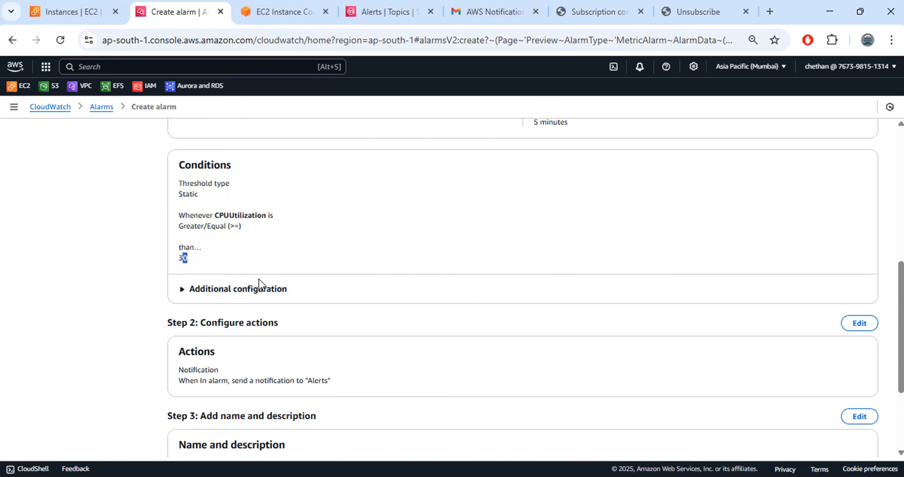
pyautogui.scroll(6, 259, 279)
pyautogui.scroll(-5, 807, 281)
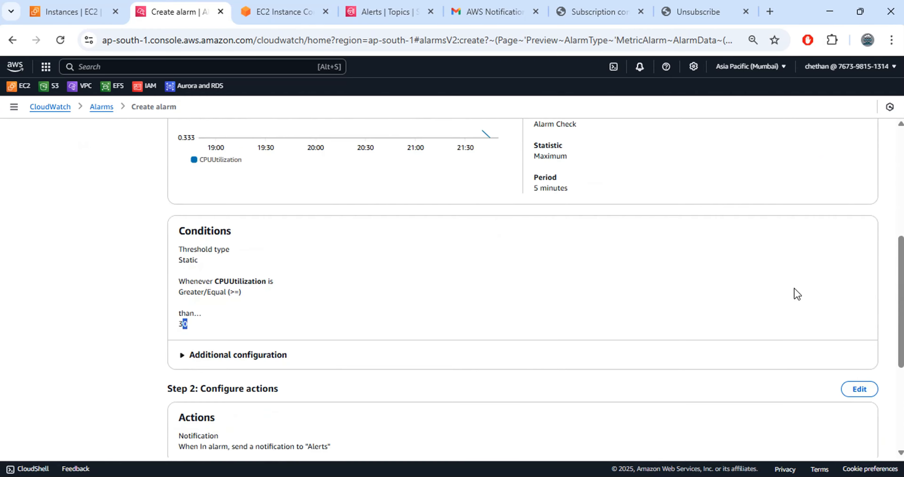
pyautogui.scroll(2, 769, 288)
pyautogui.scroll(1, 767, 287)
pyautogui.scroll(-8, 767, 287)
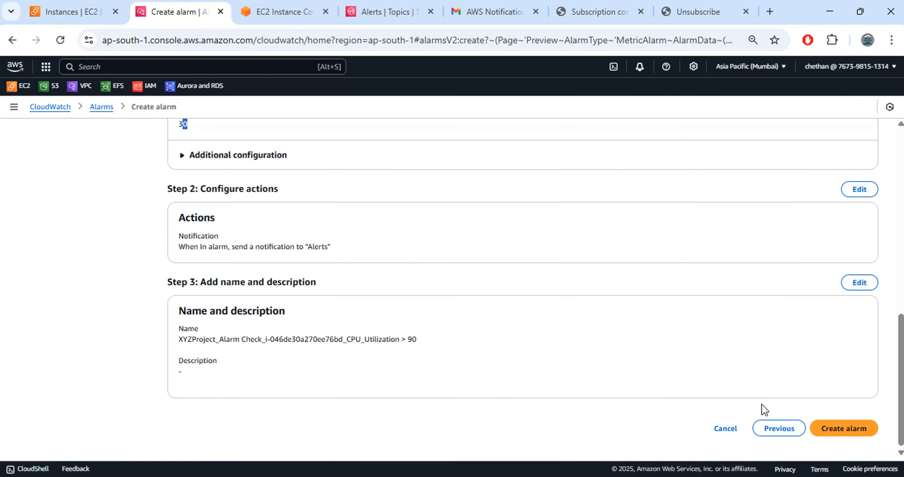
# Create the alarm, widen the Name column in the alarms list, and refresh the list to check the alarm's state.
pyautogui.click(830, 427)
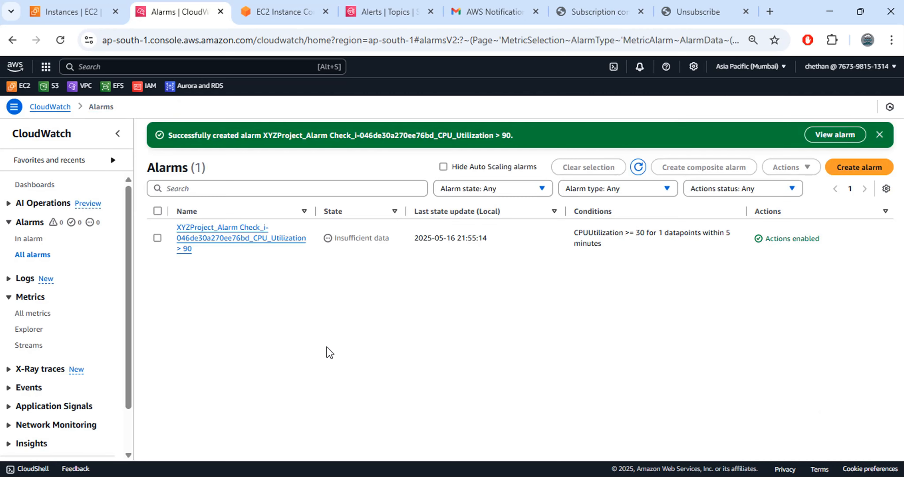
pyautogui.moveTo(331, 215); pyautogui.dragTo(388, 211)
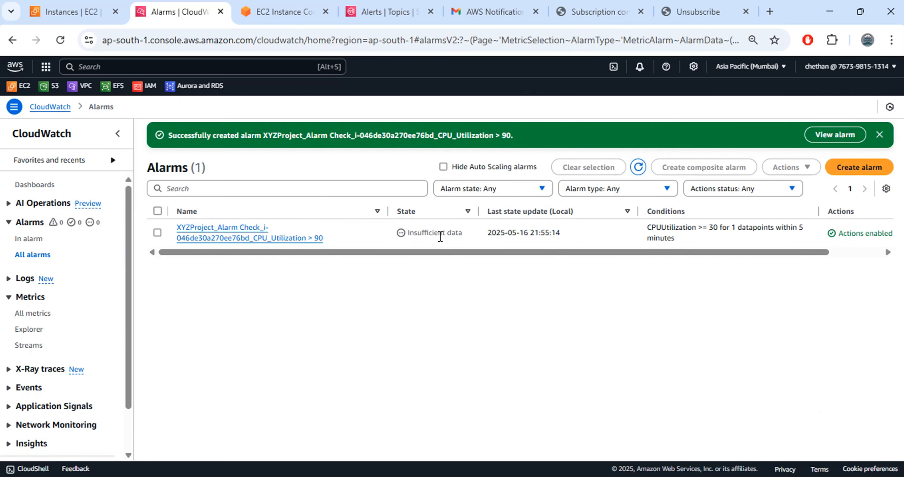
pyautogui.click(639, 167)
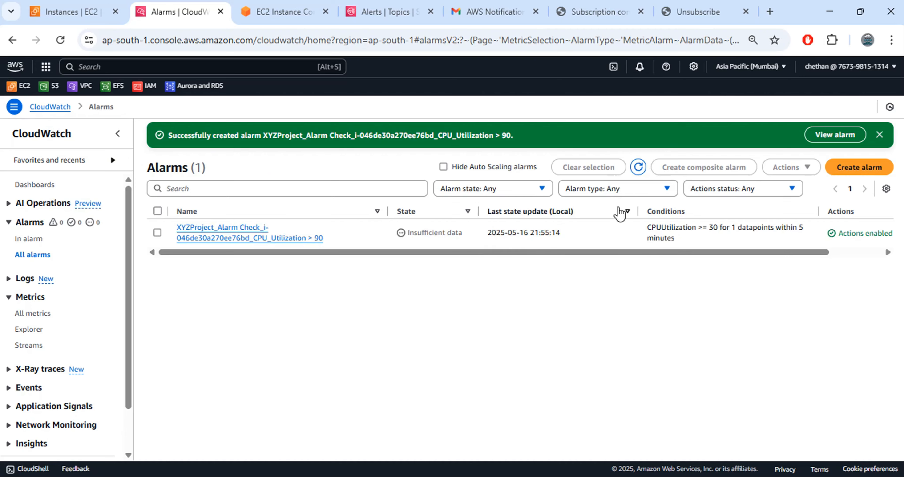
pyautogui.click(638, 165)
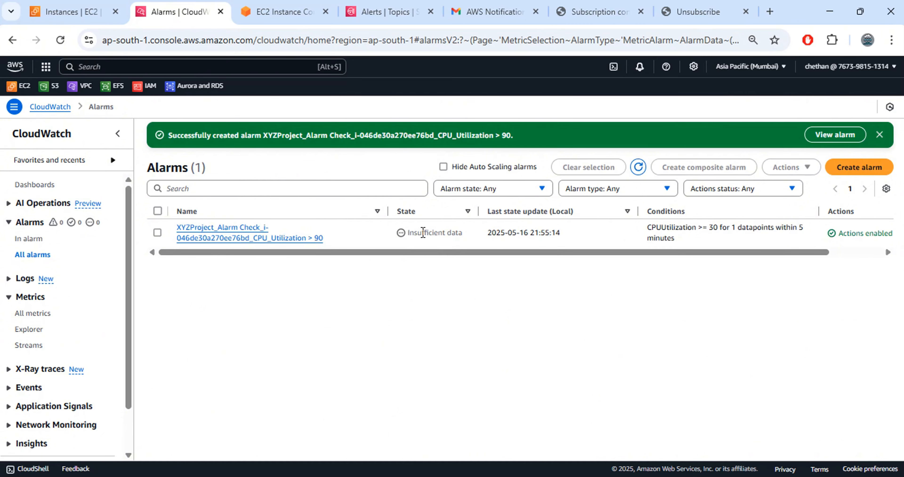
# Show the Alarm Check instance's status and alarms in EC2 and examine its system and instance status checks.
pyautogui.click(60, 18)
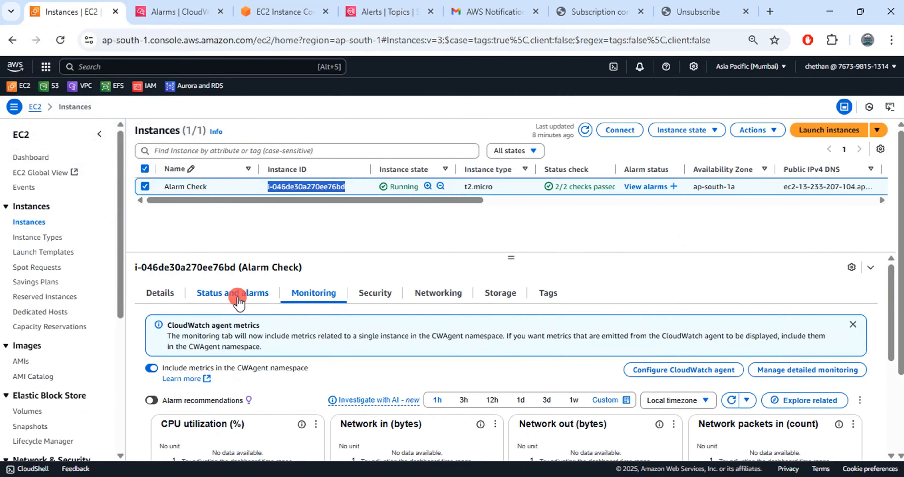
pyautogui.click(233, 289)
pyautogui.moveTo(555, 187); pyautogui.dragTo(618, 186)
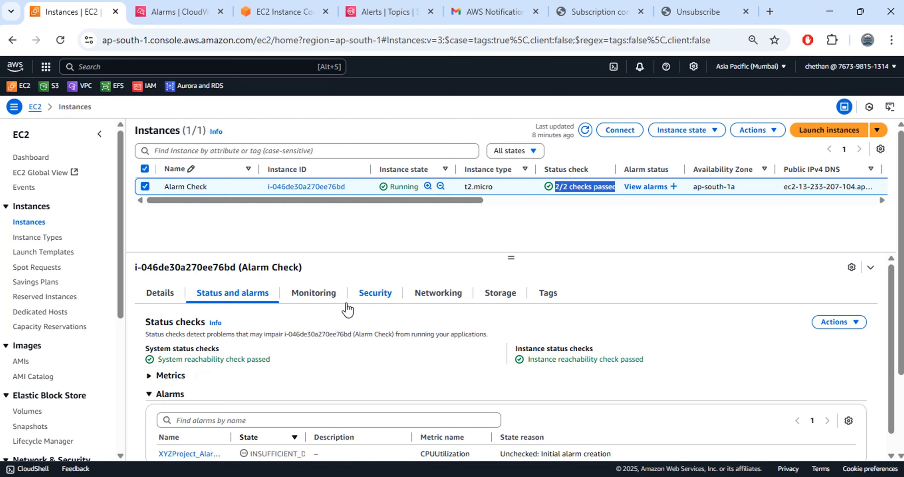
pyautogui.click(179, 349)
pyautogui.moveTo(179, 349); pyautogui.dragTo(239, 351)
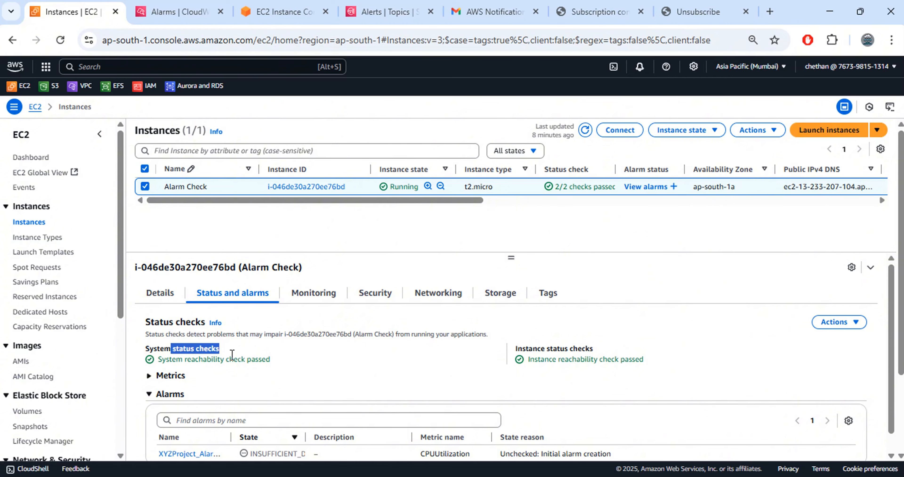
# Start creating a status check alarm for the Alarm Check instance.
pyautogui.click(338, 361)
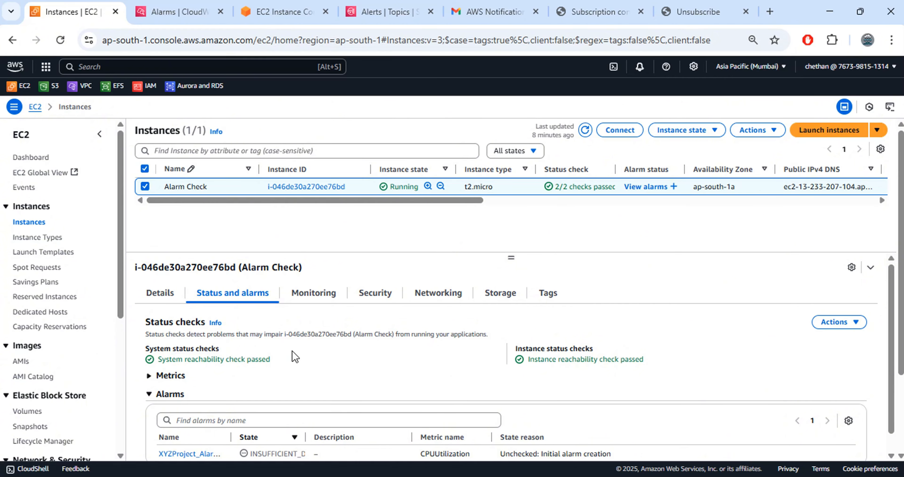
pyautogui.click(838, 328)
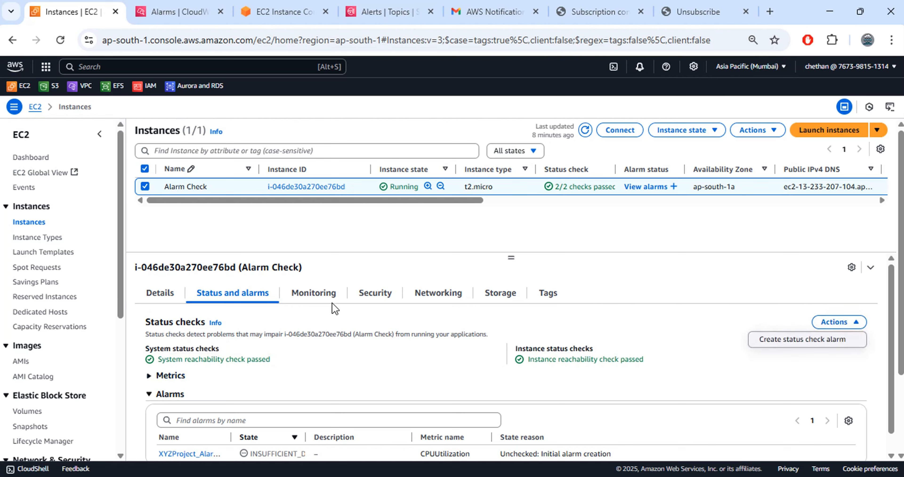
pyautogui.click(178, 304)
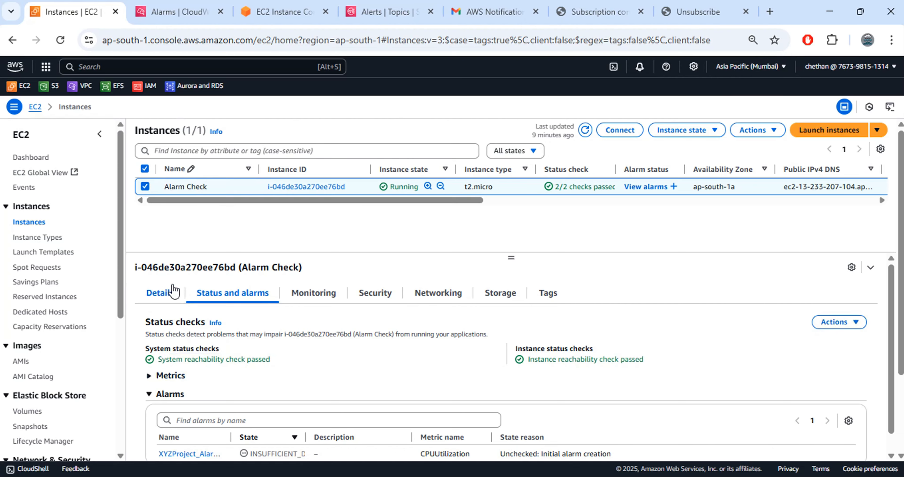
pyautogui.click(845, 328)
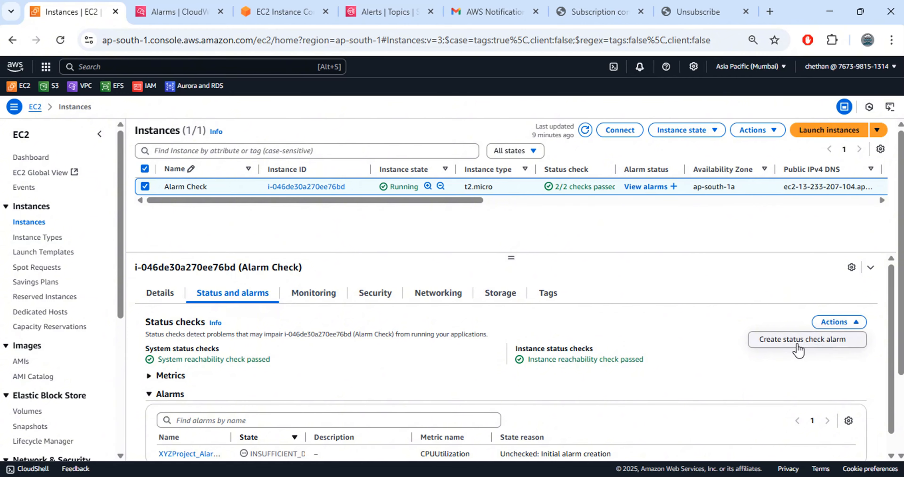
pyautogui.click(796, 348)
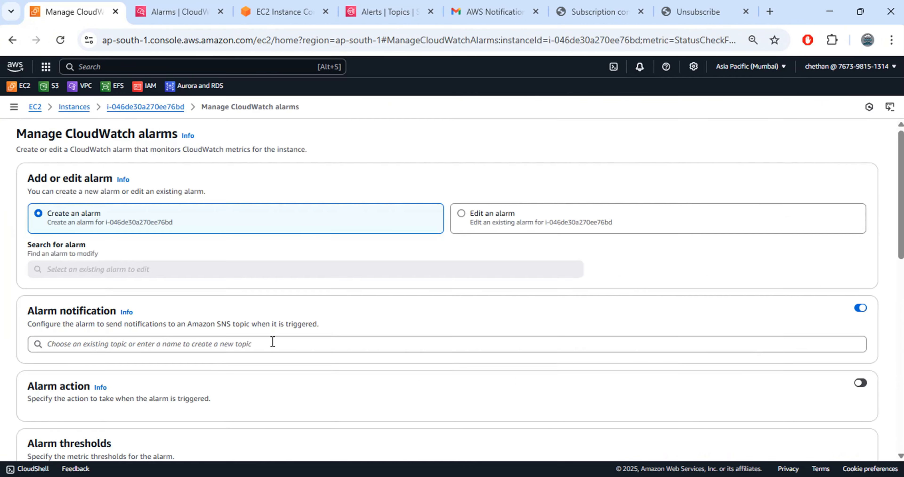
# Send the alarm's notifications to the Alerts SNS topic and group its samples by Maximum.
pyautogui.scroll(-4, 322, 282)
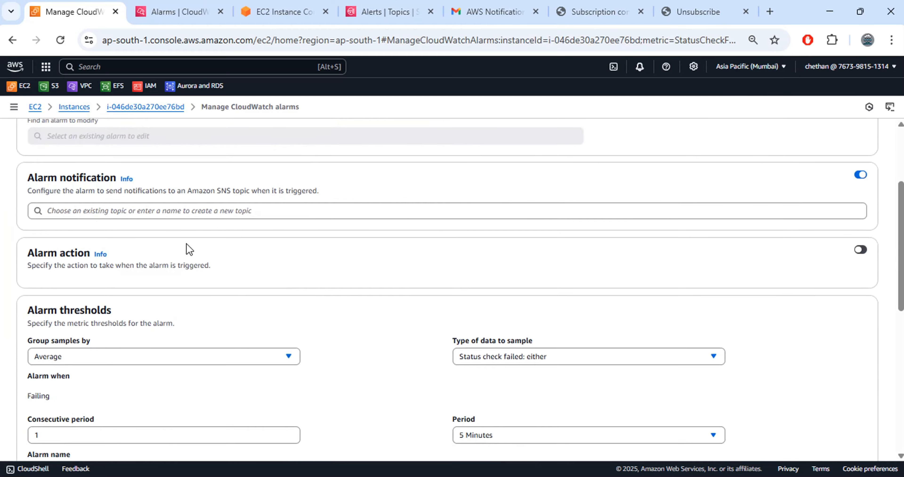
pyautogui.click(111, 211)
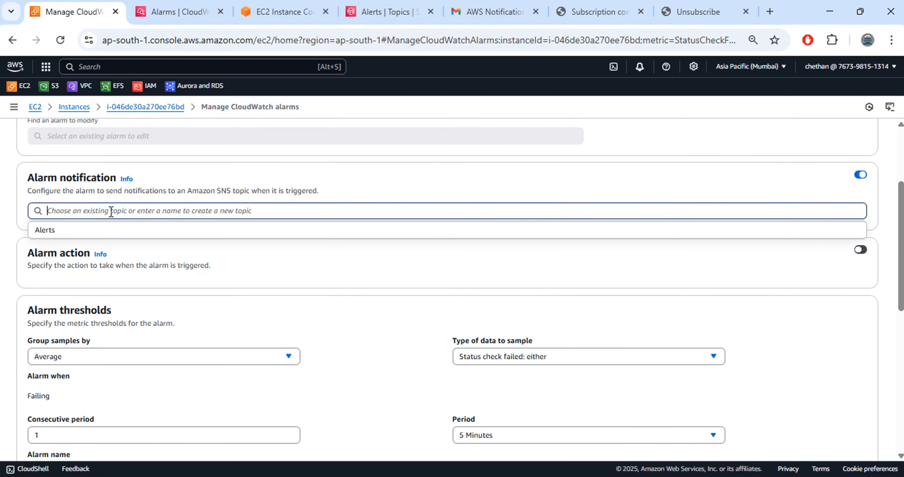
pyautogui.click(81, 231)
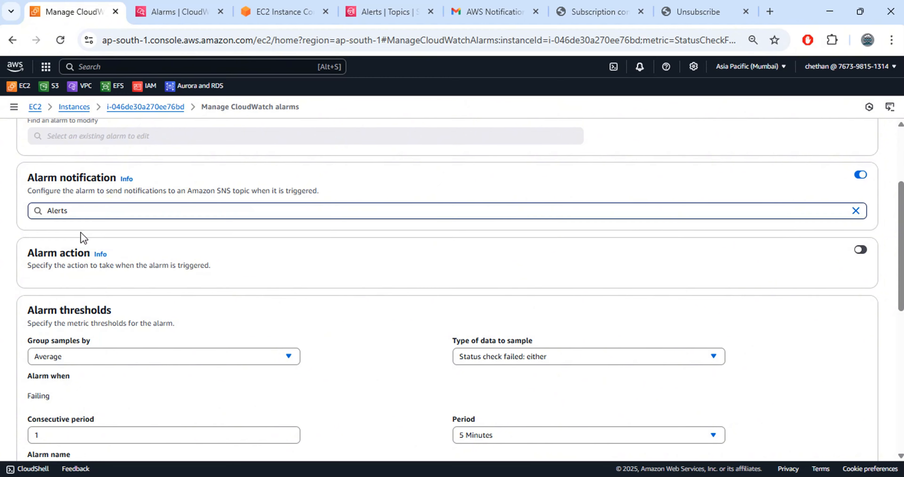
pyautogui.scroll(-3, 147, 252)
pyautogui.click(178, 225)
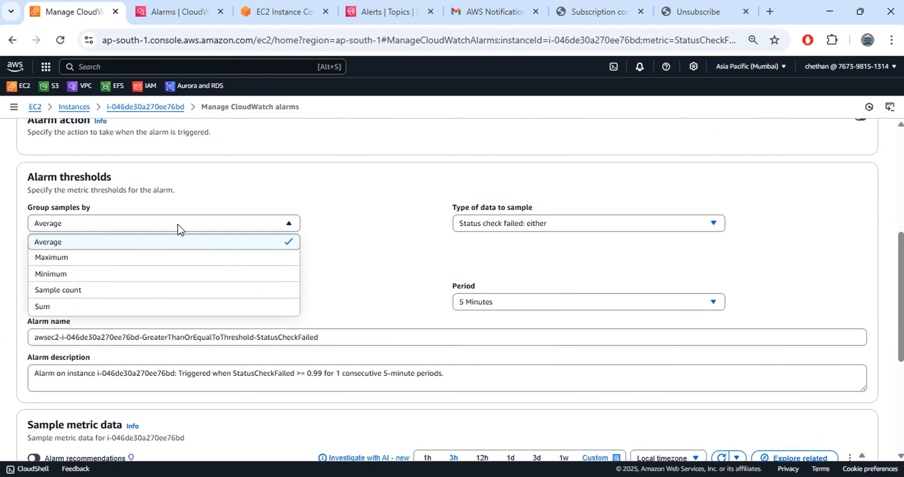
pyautogui.click(131, 258)
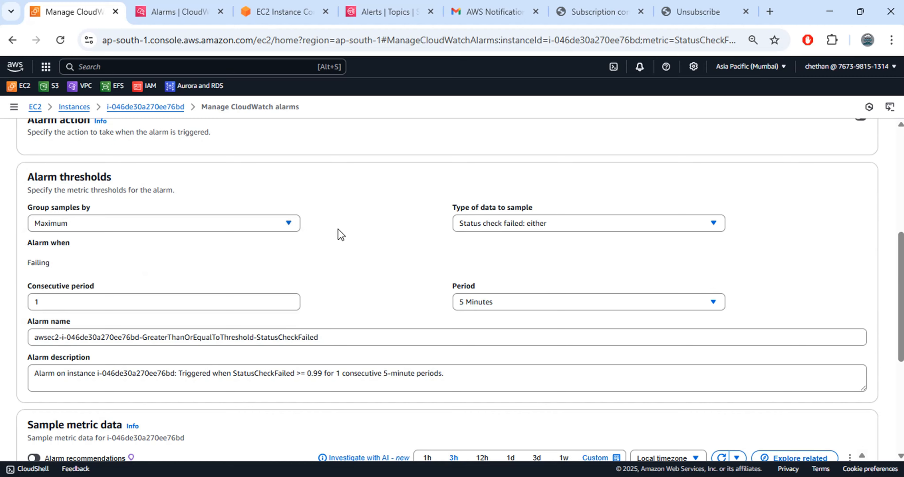
# Replace the awsec2- prefix of the alarm name with XYZProject_Alarm Check_, keeping the instance ID after it.
pyautogui.scroll(-2, 340, 235)
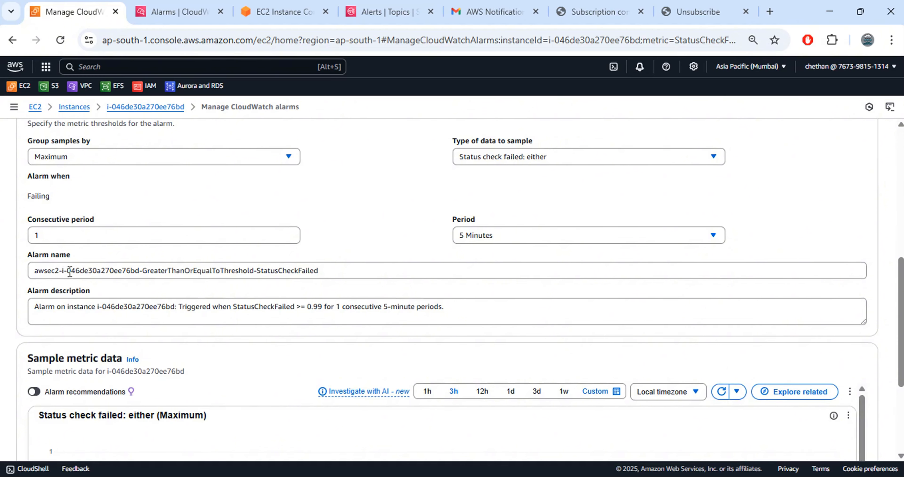
pyautogui.moveTo(62, 271); pyautogui.dragTo(7, 275)
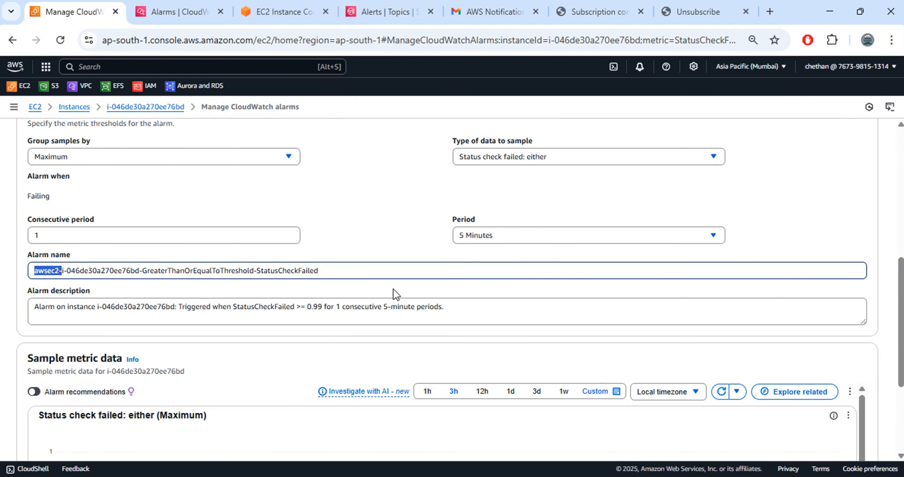
pyautogui.write('XYZPr')
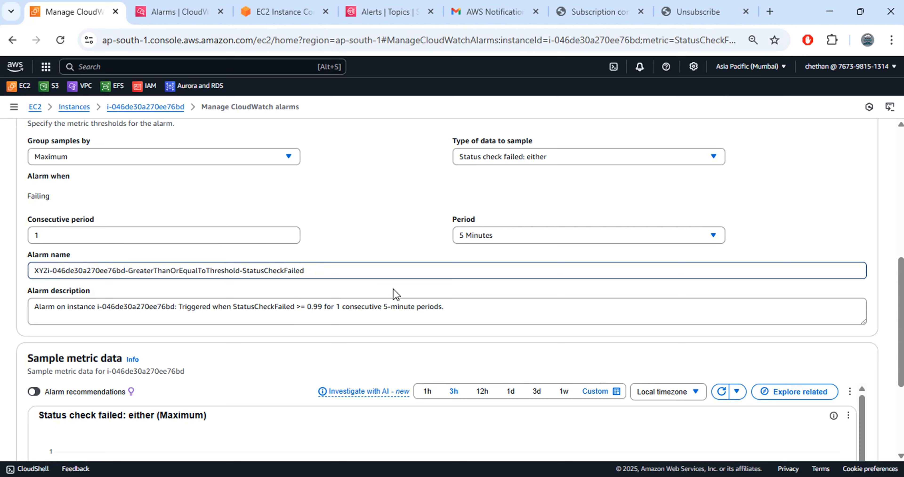
pyautogui.write('oject')
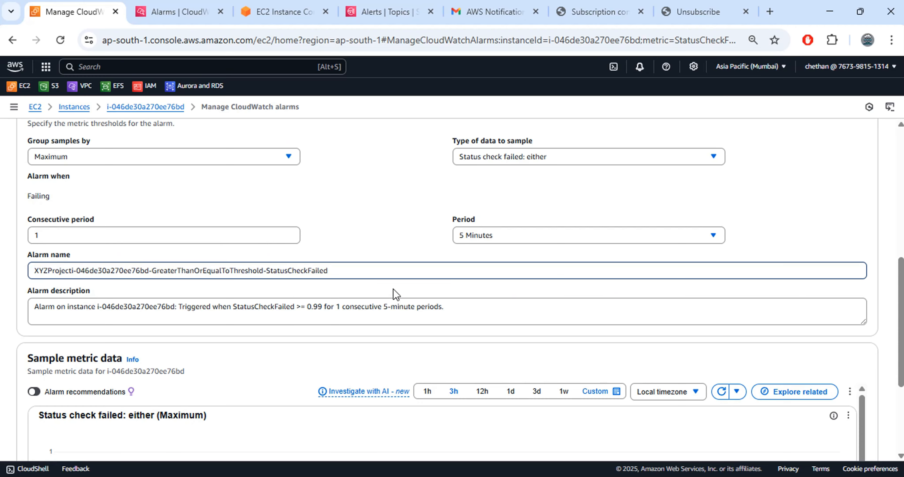
pyautogui.write('_')
pyautogui.write('Alarm ')
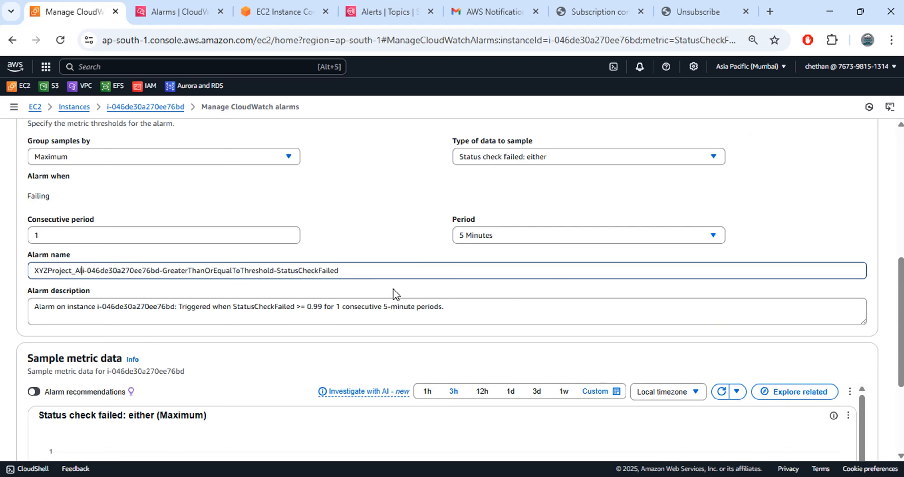
pyautogui.write('Check')
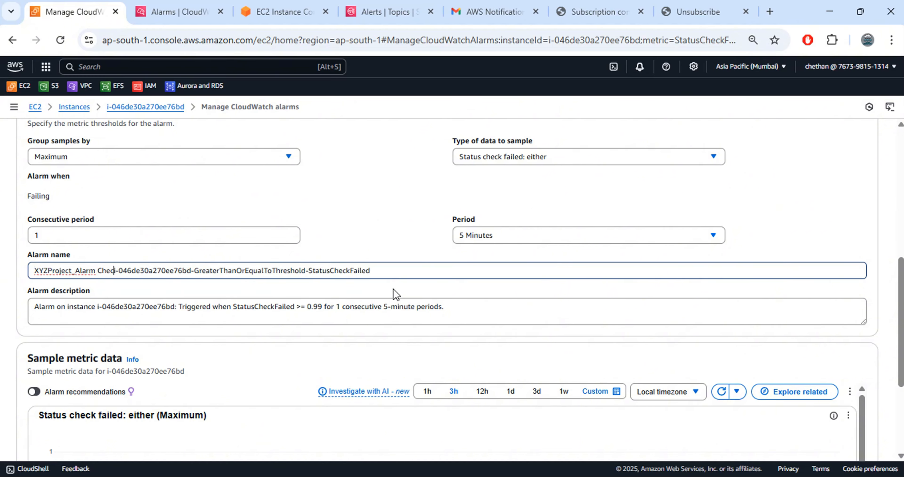
pyautogui.press('Delete')
pyautogui.write('_i')
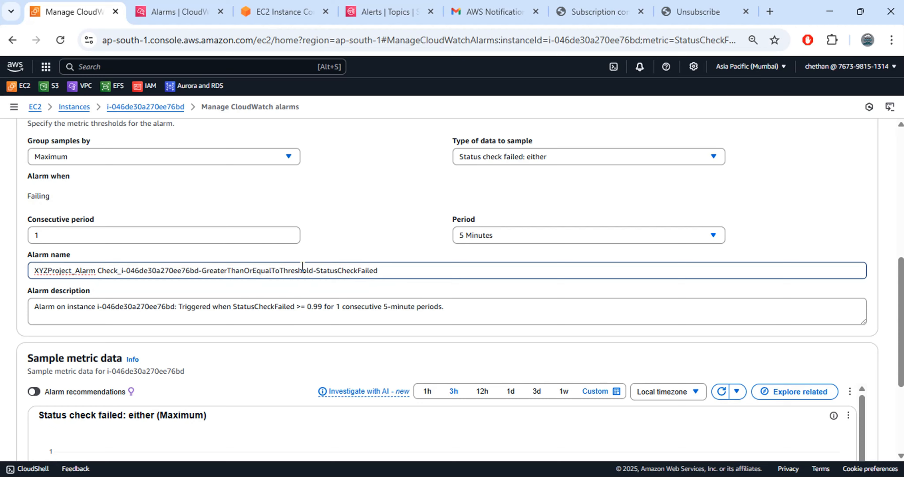
# Remove GreaterThanOrEqualToThreshold- from the alarm name so that StatusCheckFailed directly follows the instance ID.
pyautogui.click(202, 270)
pyautogui.moveTo(202, 270); pyautogui.dragTo(317, 271)
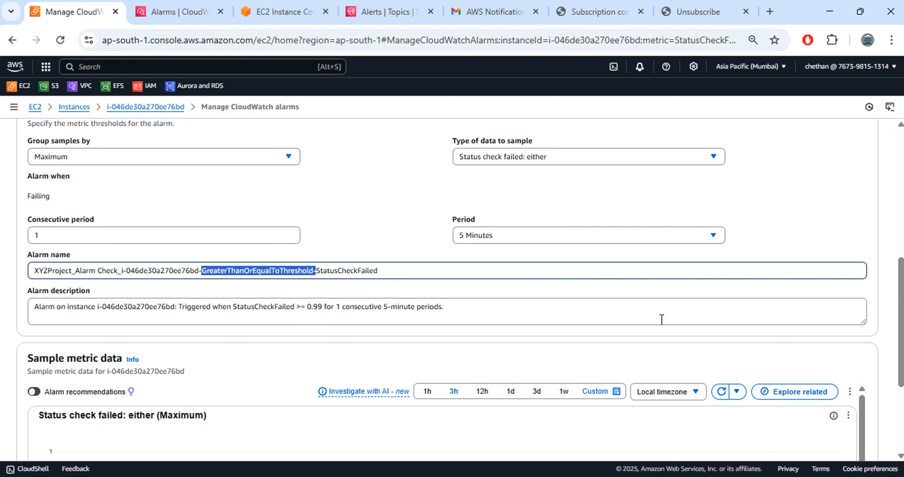
pyautogui.press('BackSpace')
# Review the available types of data to sample and keep Status check failed: either selected.
pyautogui.scroll(4, 388, 333)
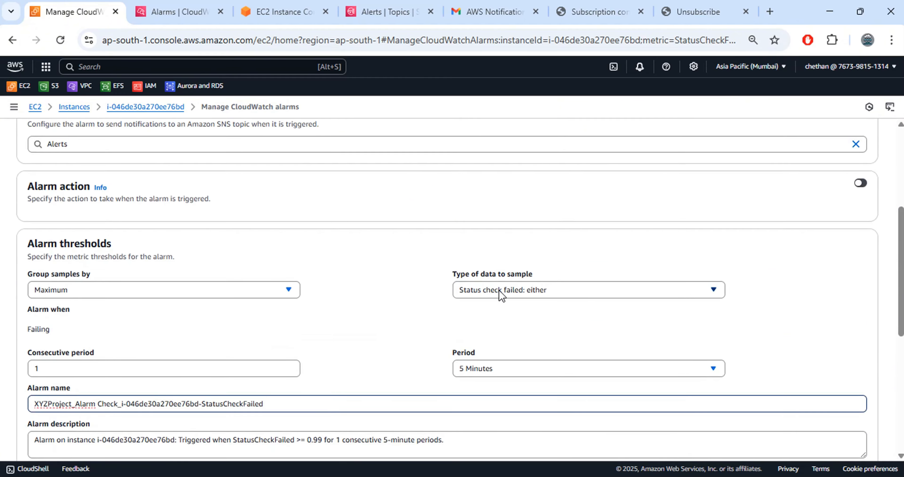
pyautogui.click(501, 289)
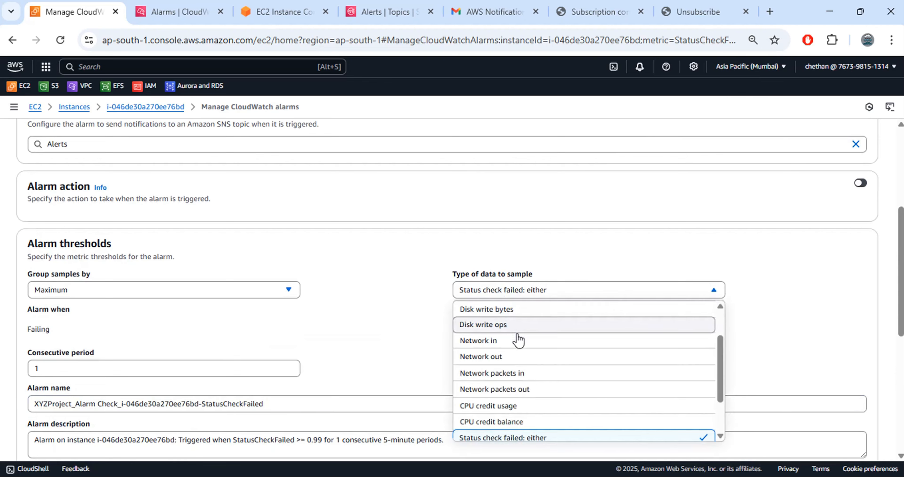
pyautogui.scroll(-2, 562, 407)
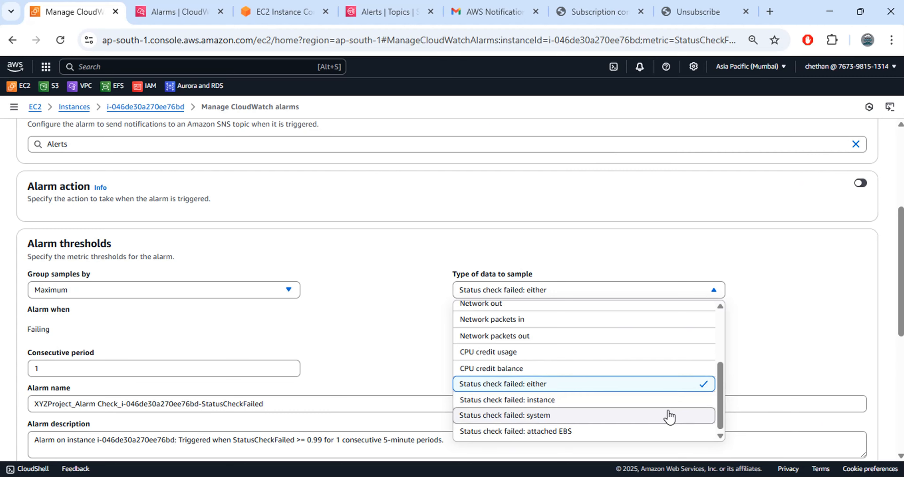
pyautogui.scroll(-2, 638, 403)
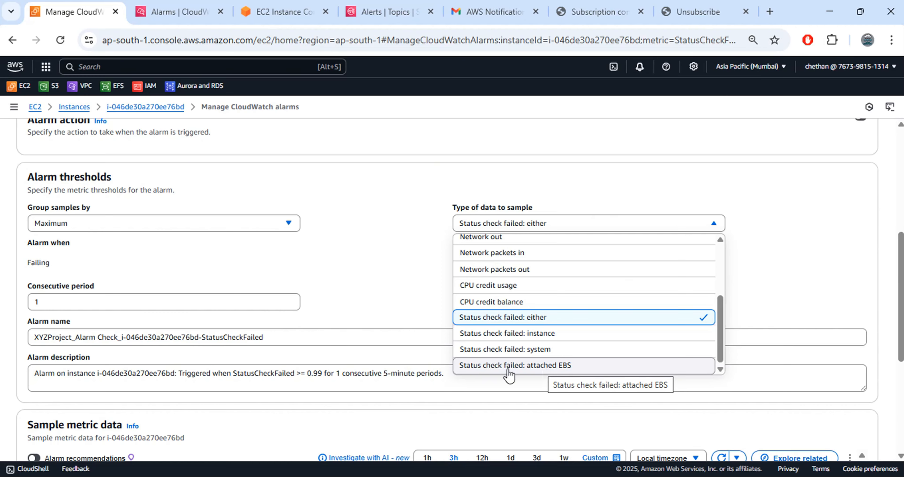
pyautogui.click(523, 315)
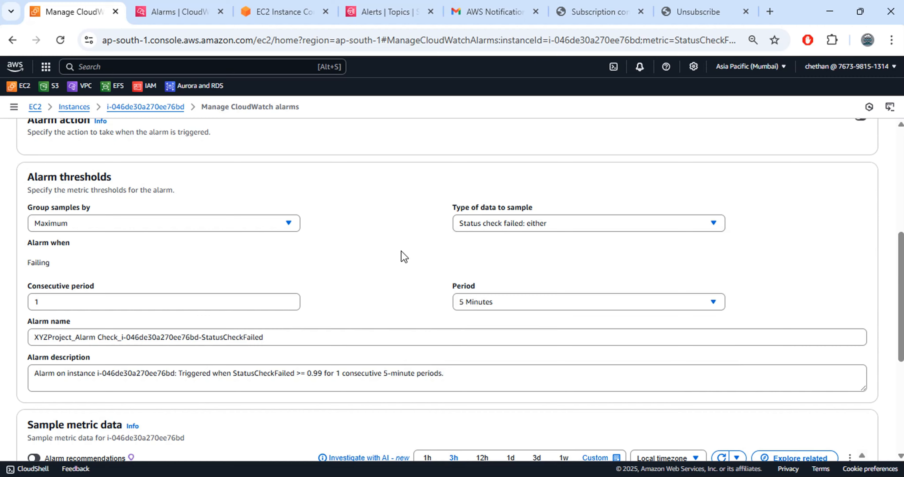
# Review the sample metric data and create the status check alarm.
pyautogui.scroll(-5, 403, 256)
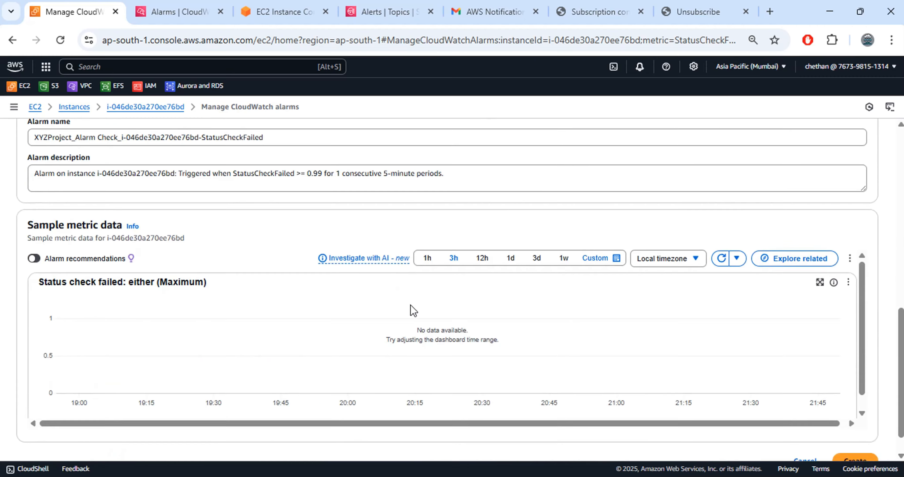
pyautogui.scroll(-1, 855, 437)
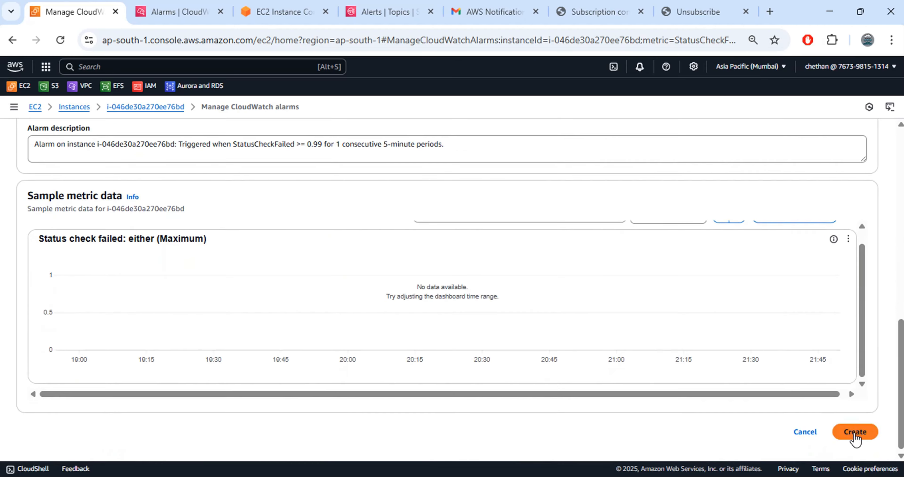
pyautogui.click(856, 433)
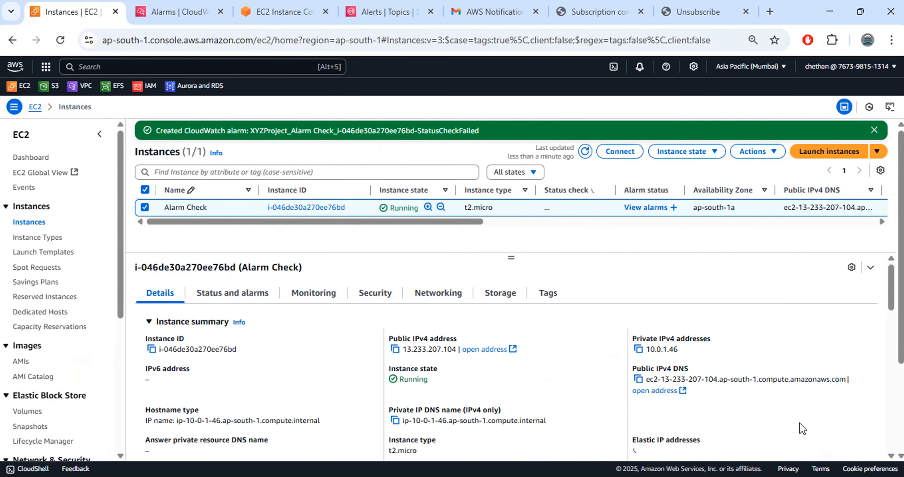
# Switch to the CloudWatch alarms list, refresh it, and examine the states and conditions of the instance's alarms.
pyautogui.click(183, 12)
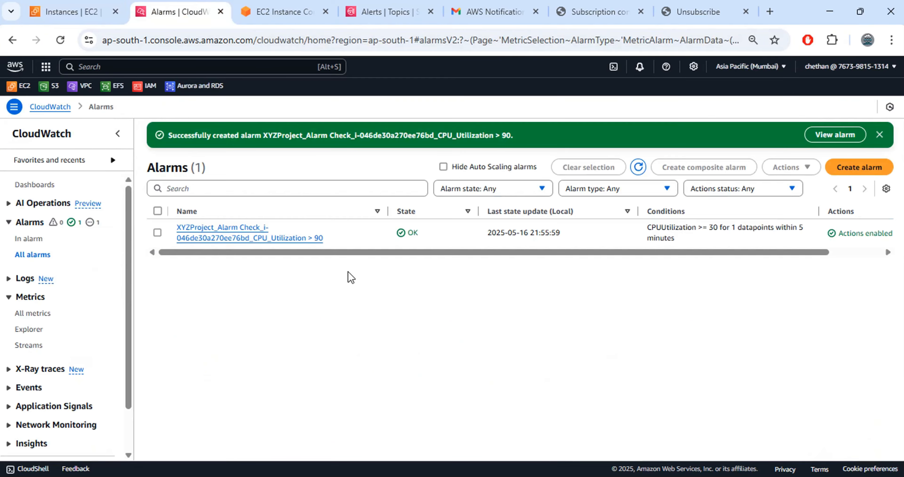
pyautogui.doubleClick(426, 231)
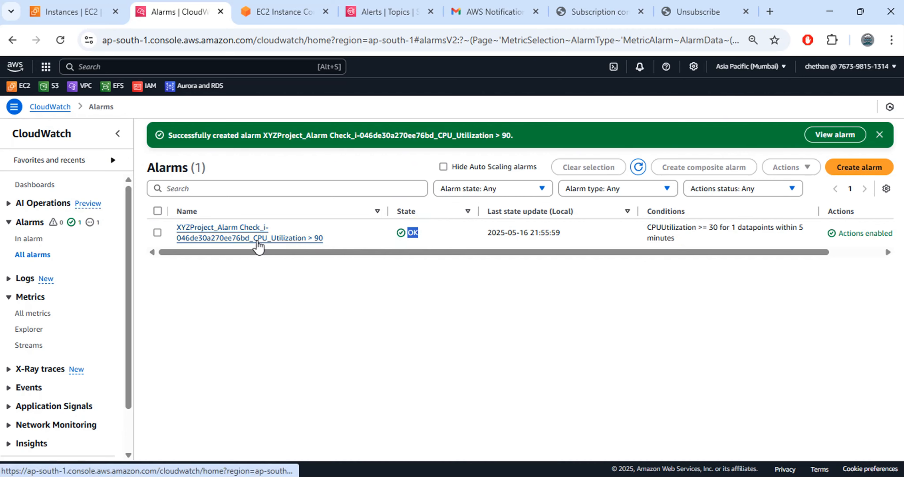
pyautogui.click(638, 167)
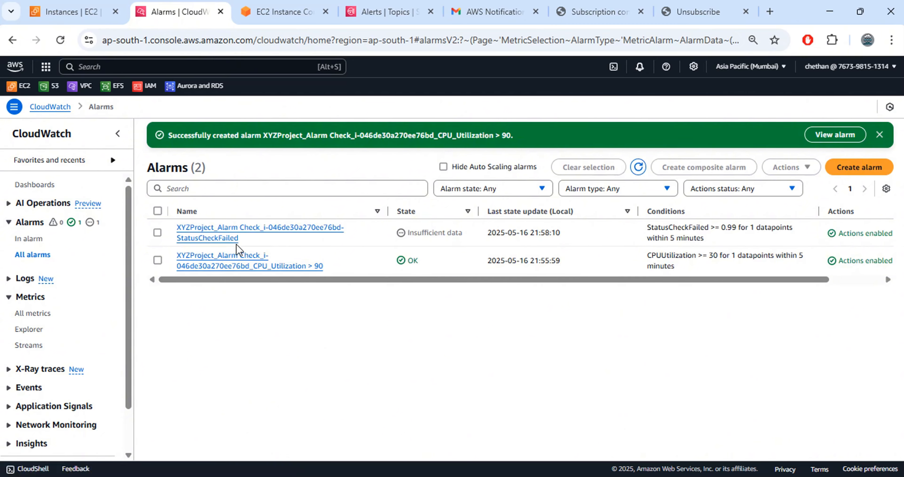
pyautogui.moveTo(407, 233); pyautogui.dragTo(474, 230)
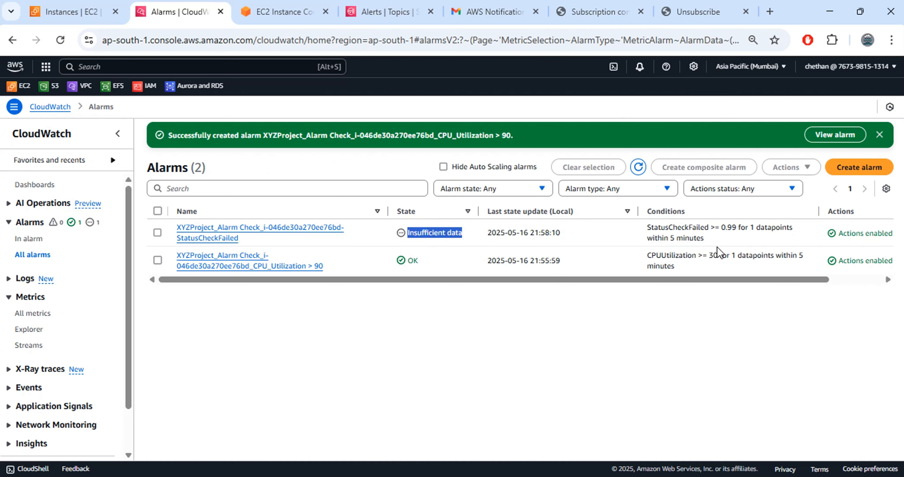
pyautogui.moveTo(676, 269); pyautogui.dragTo(644, 261)
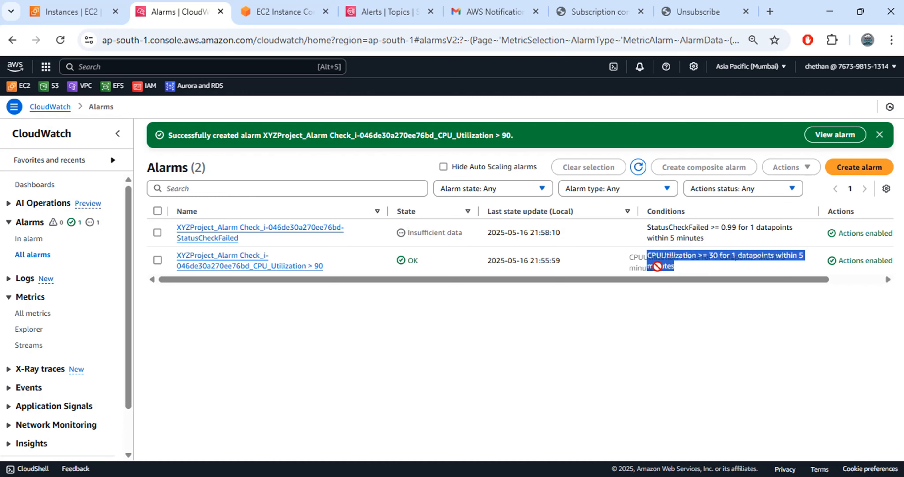
pyautogui.click(472, 156)
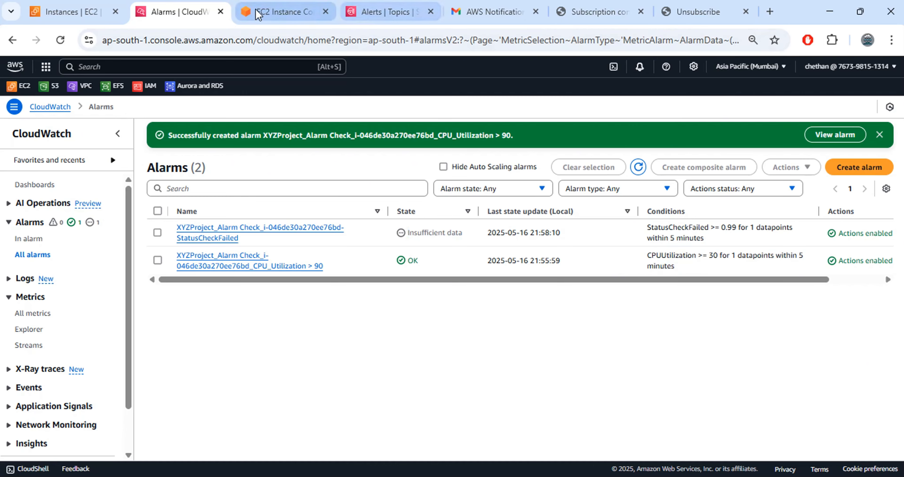
# Show the CPUUtilization metric graph over a 1-hour range with a period of 1 minute.
pyautogui.click(33, 313)
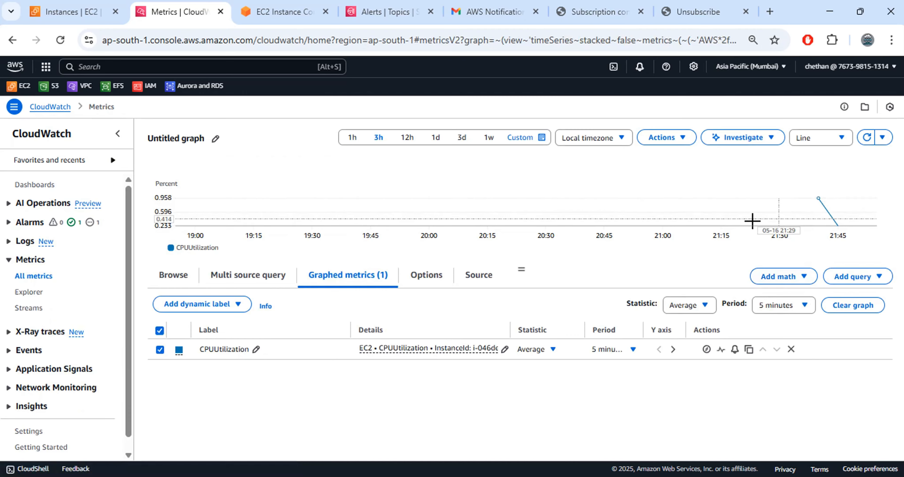
pyautogui.click(353, 138)
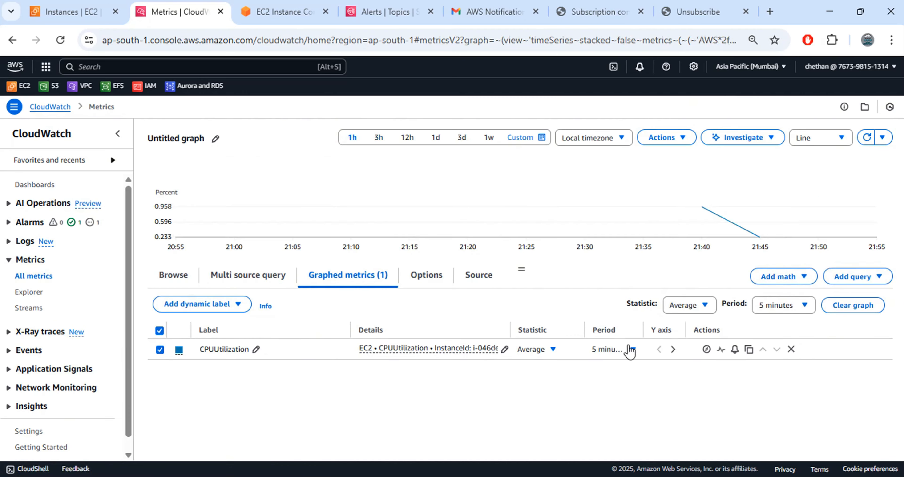
pyautogui.click(805, 312)
pyautogui.click(785, 175)
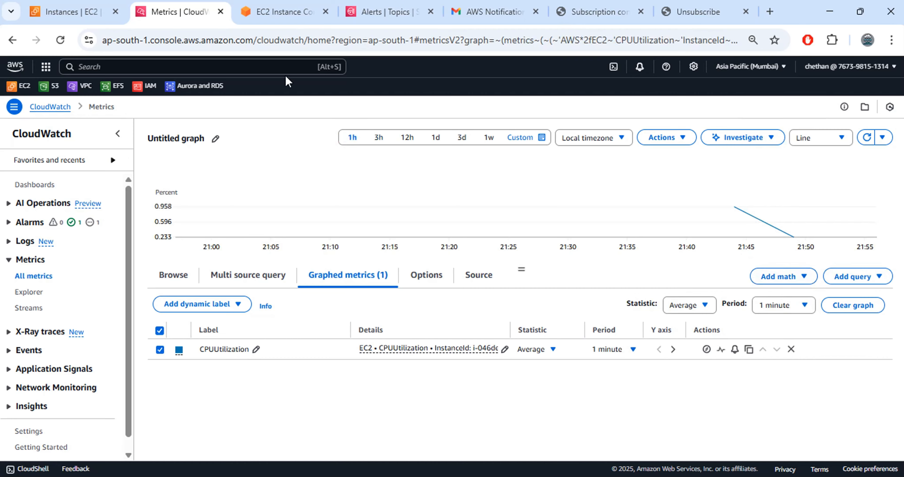
# Switch to the Alarm Check instance's terminal, run top to examine the CPU usage of its processes, then quit it and clear the screen.
pyautogui.click(285, 10)
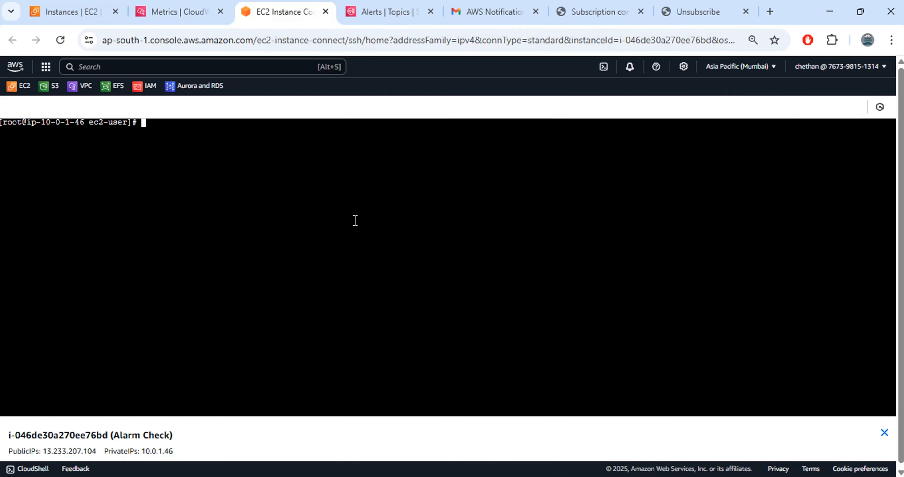
pyautogui.write('top')
pyautogui.press('Return')
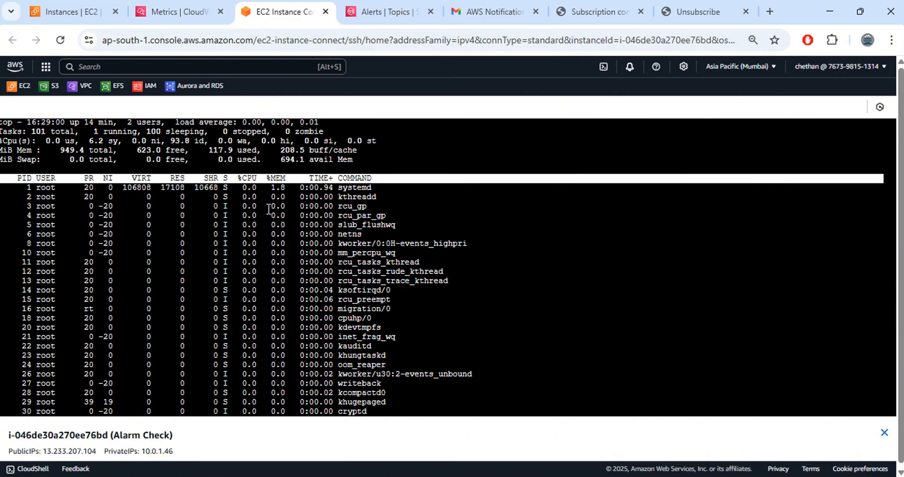
pyautogui.moveTo(248, 187); pyautogui.dragTo(258, 188)
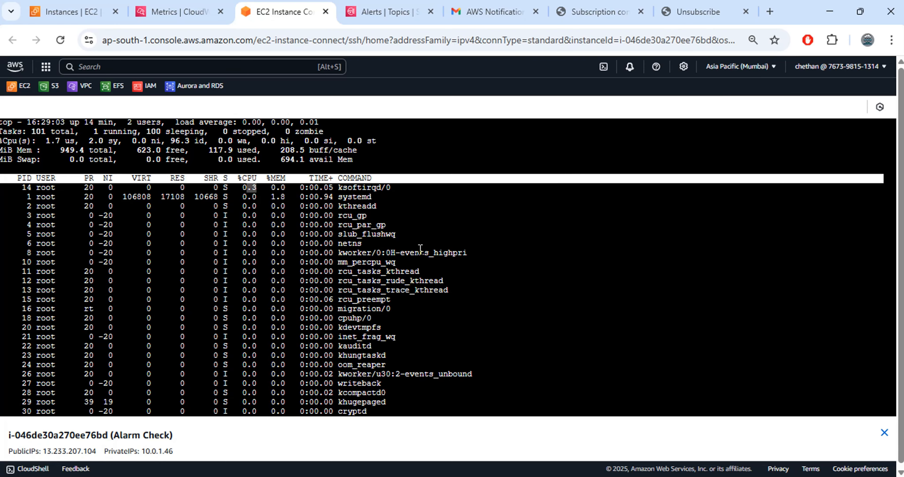
pyautogui.write('qclea')
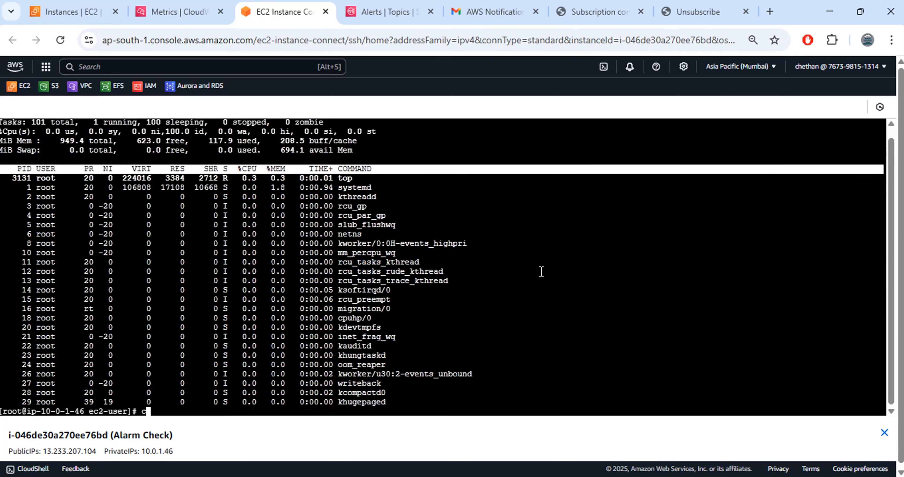
pyautogui.write('r')
pyautogui.press('Return')
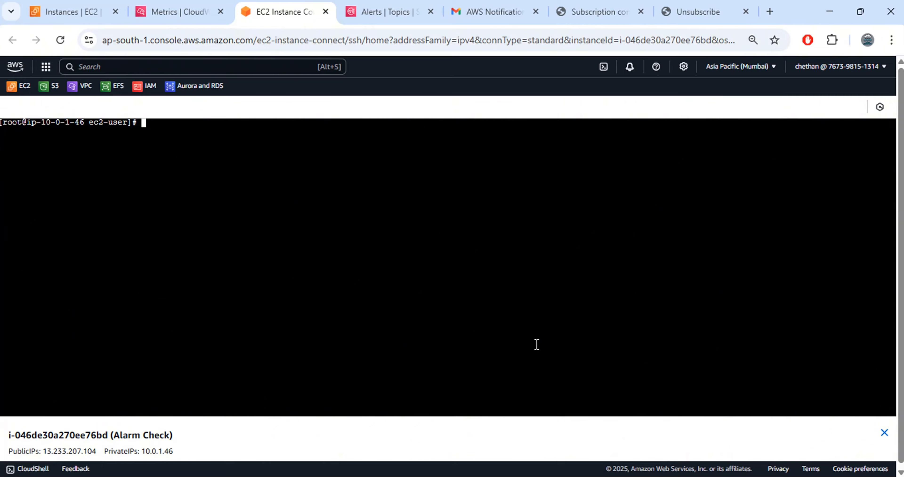
# Switch to Notepad and copy the two command lines that install epel-release and stress.
pyautogui.hotkey('alt', 'Tab')
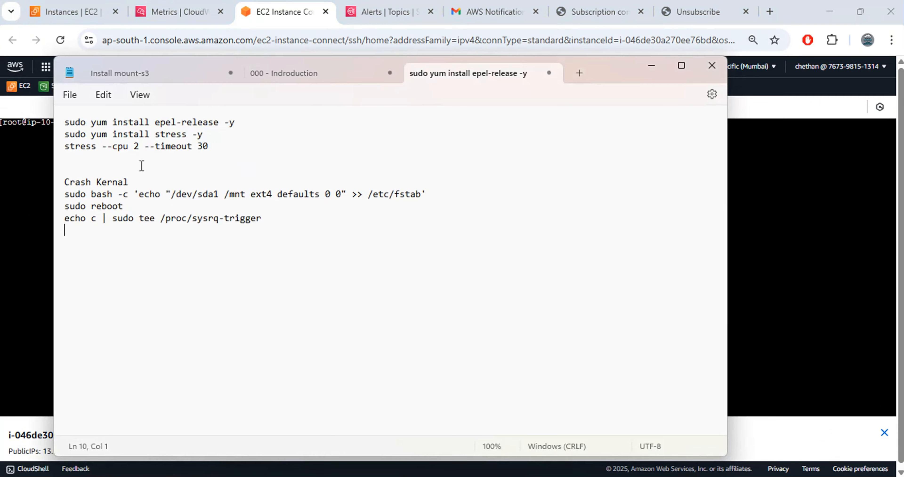
pyautogui.tripleClick(92, 127)
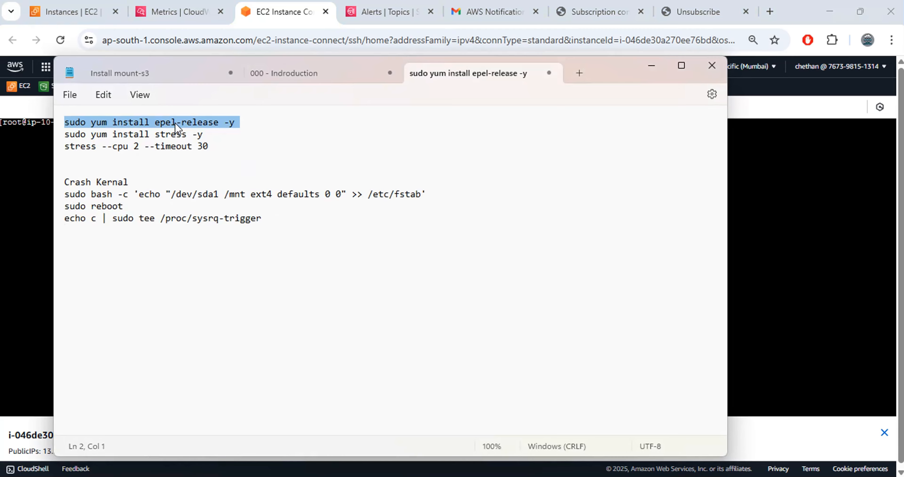
pyautogui.click(105, 123)
pyautogui.moveTo(65, 122); pyautogui.dragTo(205, 137)
pyautogui.hotkey('ctrl', 'c')
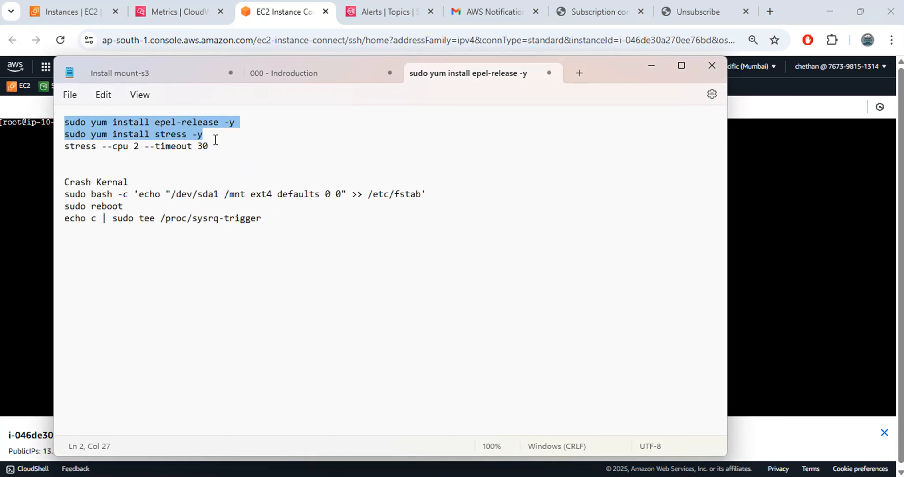
# Run the copied epel-release and stress install commands in the instance's terminal, check the installed package, and clear the screen.
pyautogui.click(47, 169)
pyautogui.rightClick(165, 119)
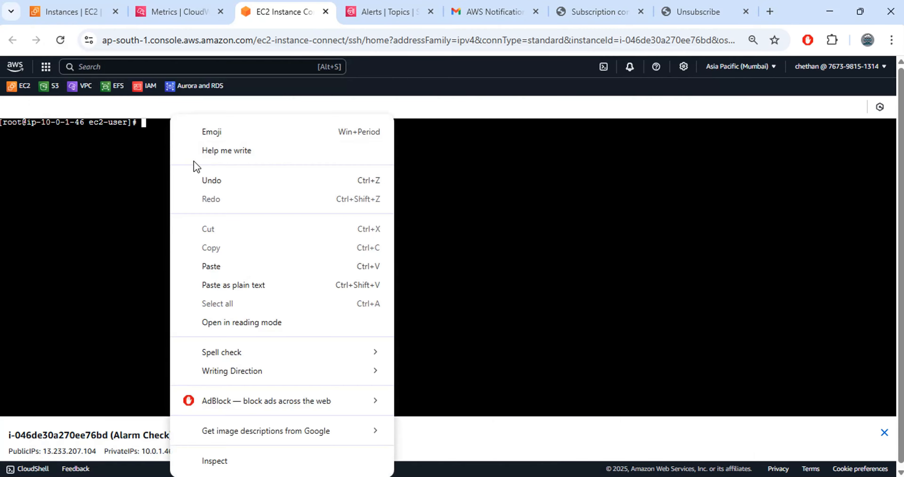
pyautogui.click(221, 267)
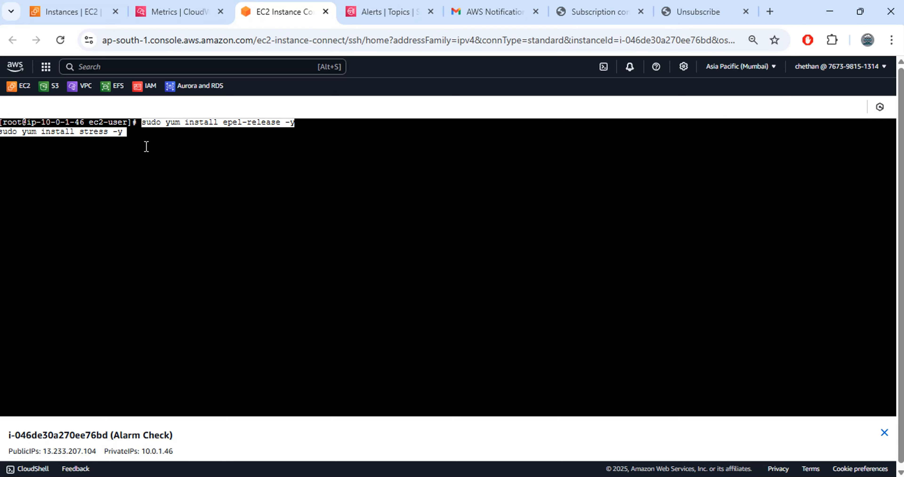
pyautogui.click(222, 150)
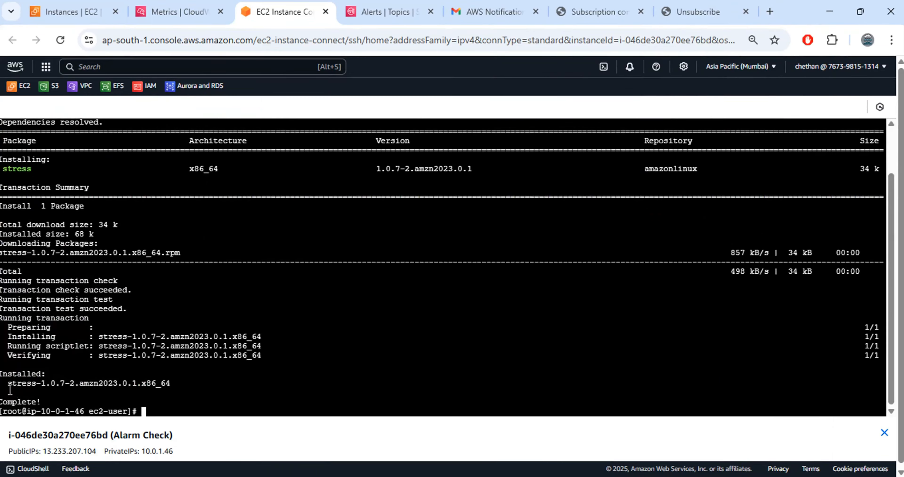
pyautogui.moveTo(9, 391); pyautogui.dragTo(111, 384)
pyautogui.click(116, 383)
pyautogui.write('clear')
pyautogui.press('Return')
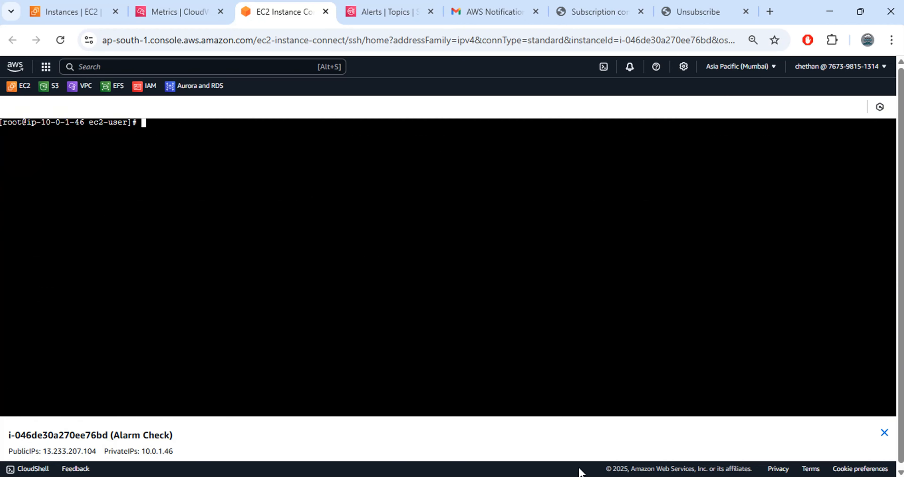
# In the Notepad notes, set the stress command's timeout to 300 and copy the whole line stress --cpu 2 --timeout 300.
pyautogui.click(553, 473)
pyautogui.click(134, 126)
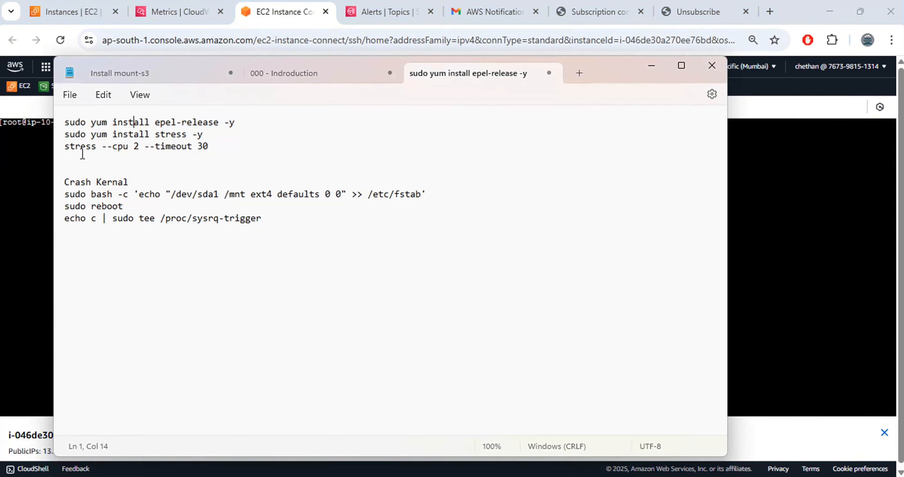
pyautogui.moveTo(66, 146); pyautogui.dragTo(238, 147)
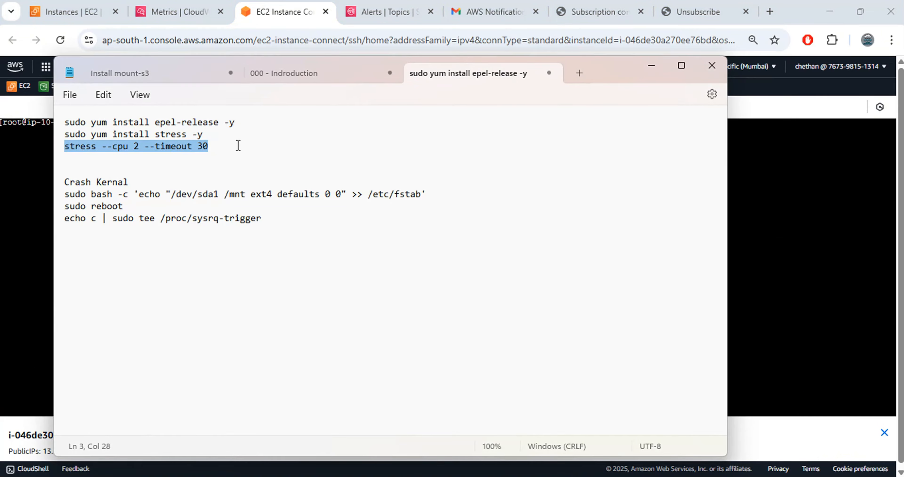
pyautogui.click(183, 151)
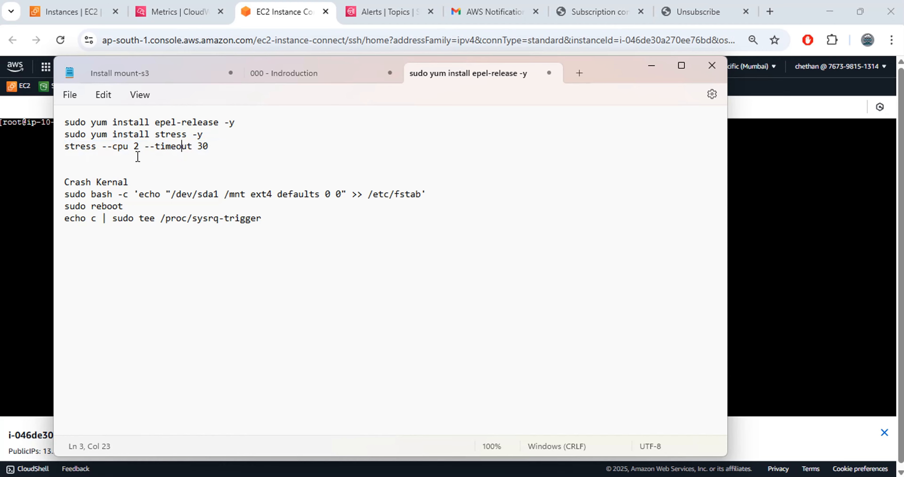
pyautogui.doubleClick(136, 146)
pyautogui.click(199, 146)
pyautogui.click(202, 146)
pyautogui.write('0')
pyautogui.moveTo(215, 146); pyautogui.dragTo(64, 145)
pyautogui.hotkey('ctrl', 'c')
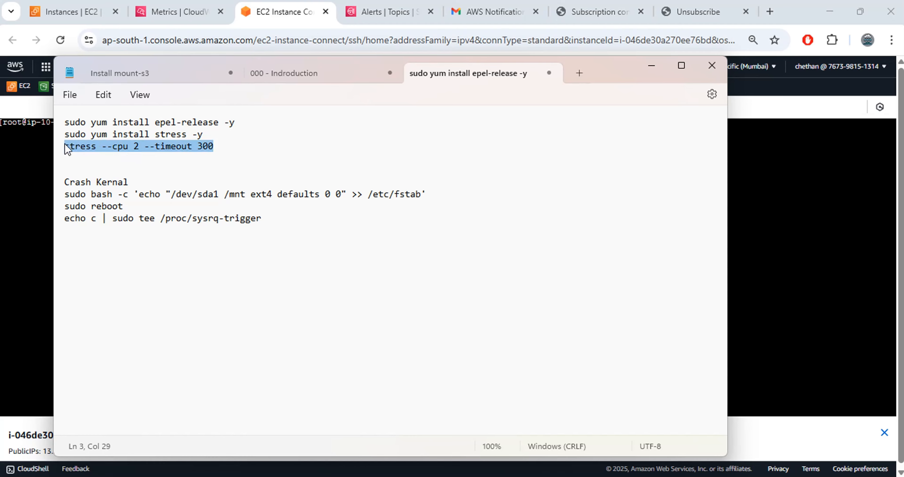
# Paste the copied stress --cpu 2 --timeout 300 command at the instance's terminal prompt.
pyautogui.click(40, 190)
pyautogui.rightClick(186, 145)
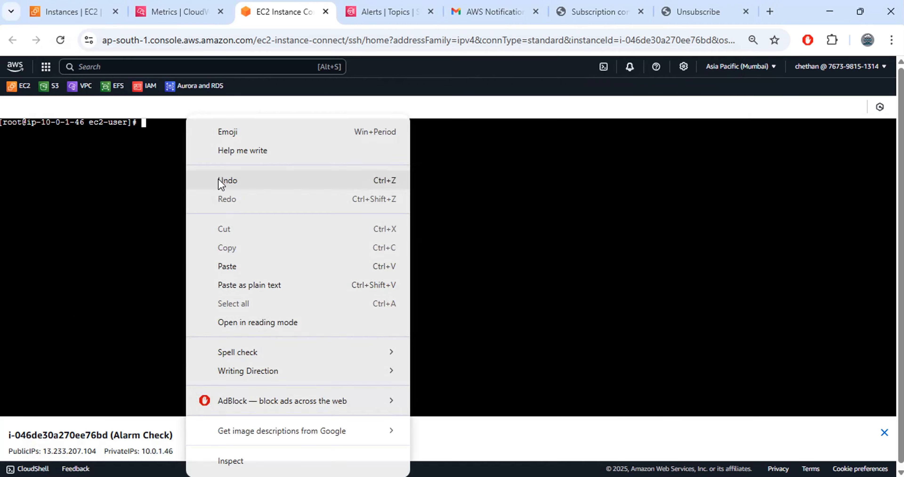
pyautogui.click(230, 266)
# Switch to Gmail, return to the inbox and reload it to check for alarm notifications.
pyautogui.click(469, 12)
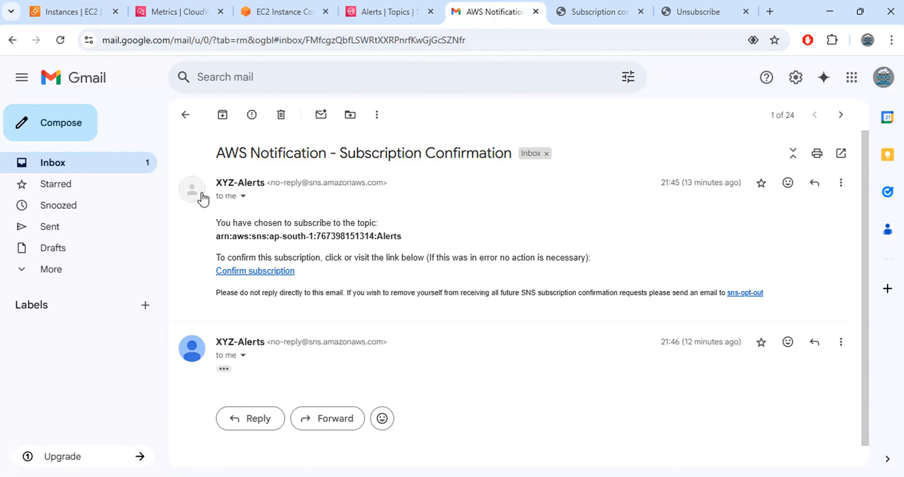
pyautogui.click(117, 168)
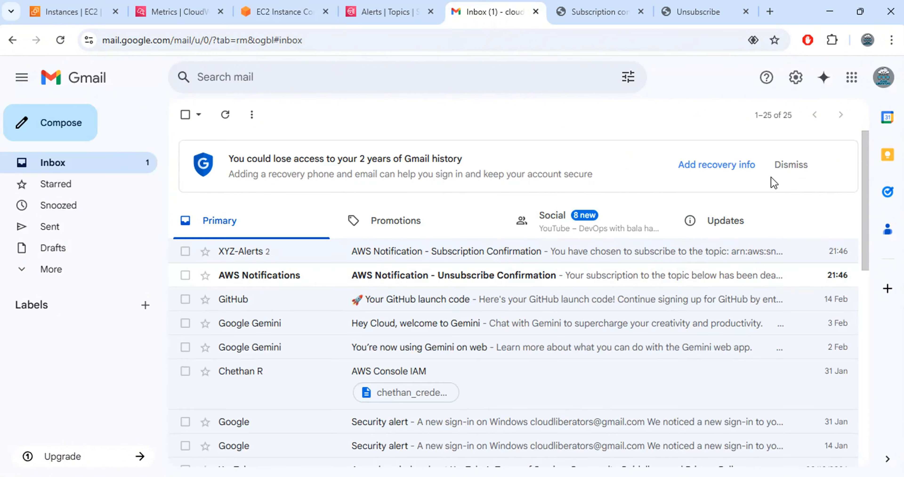
pyautogui.click(789, 167)
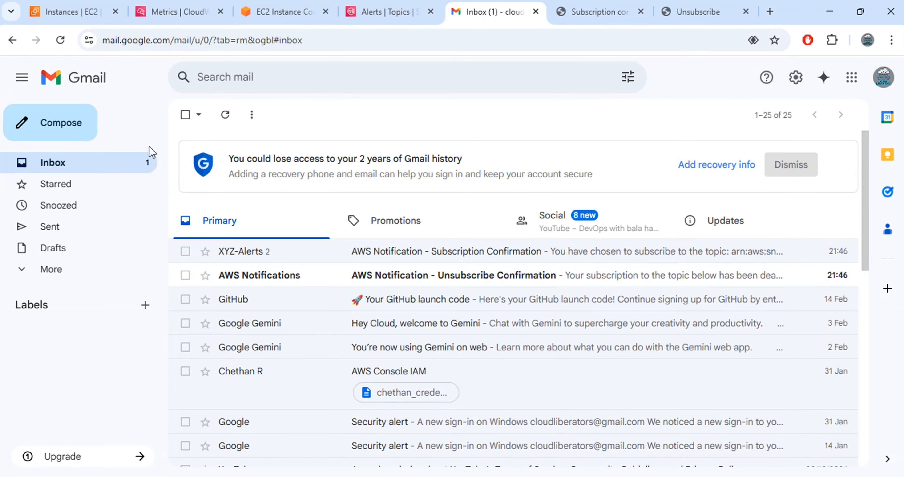
pyautogui.click(60, 40)
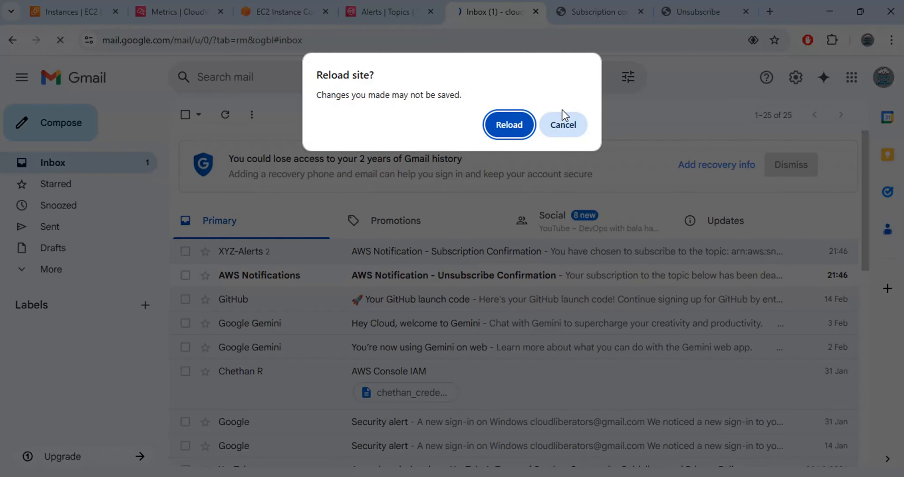
pyautogui.click(531, 126)
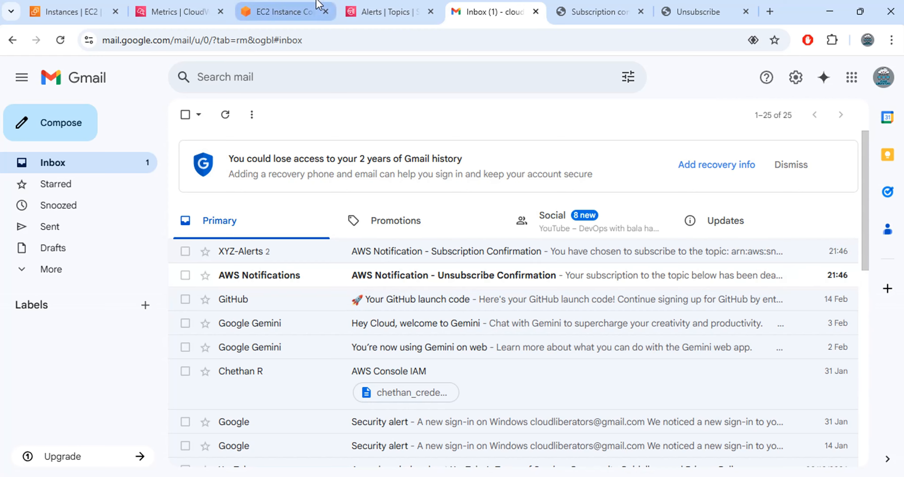
# Return to the instance's terminal and start the pasted stress command, loading 2 CPU workers for 300 seconds.
pyautogui.click(274, 11)
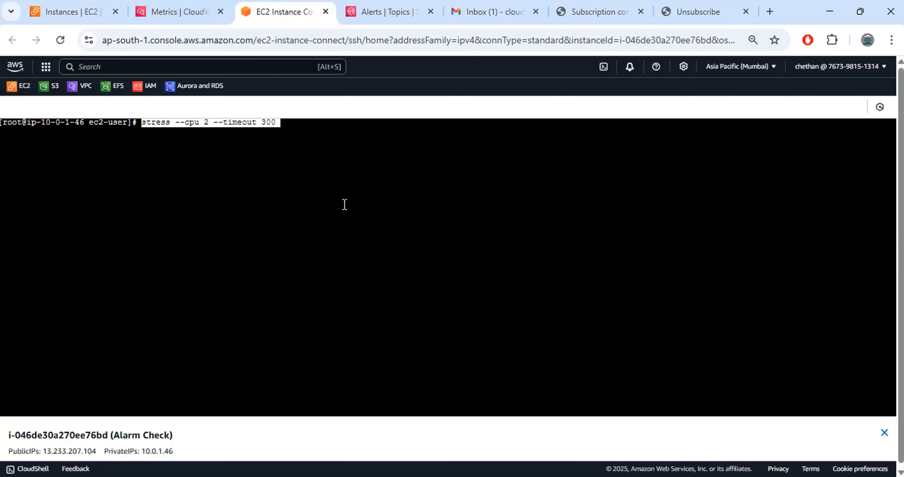
pyautogui.press('Return')
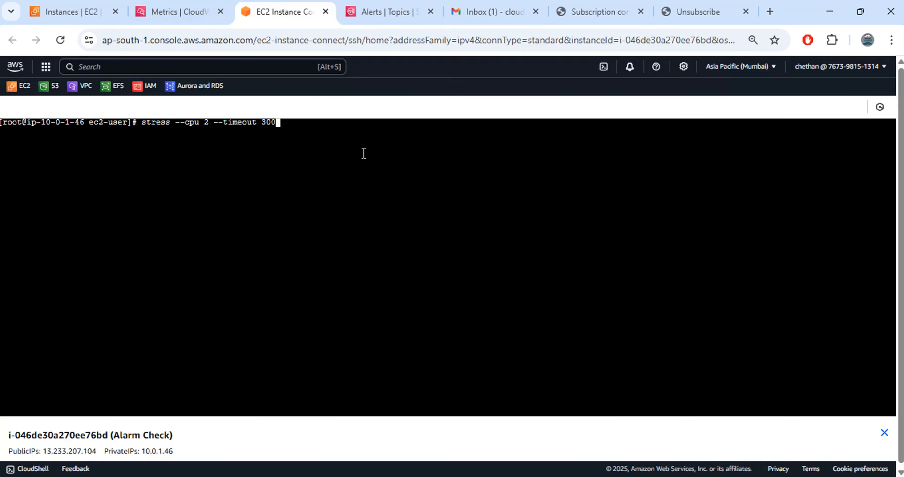
pyautogui.press('Return')
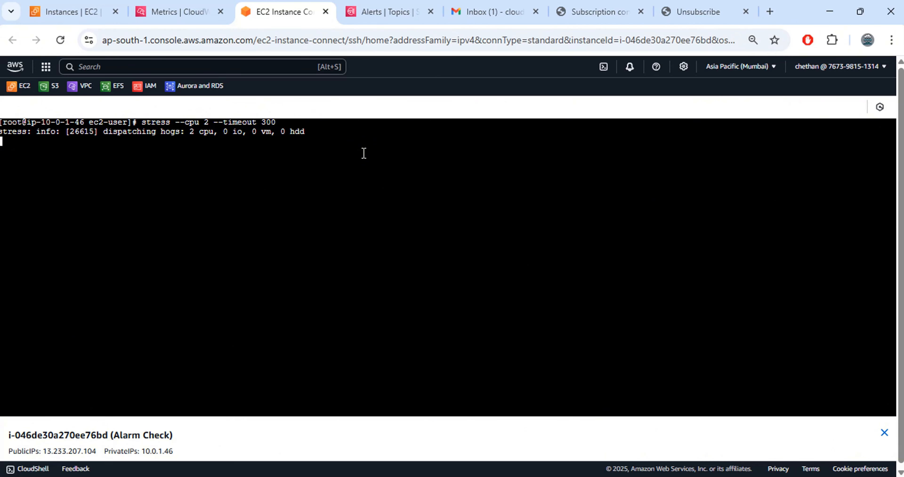
# Switch to the CloudWatch CPUUtilization graph, refresh it repeatedly, and inspect its latest data points.
pyautogui.click(183, 12)
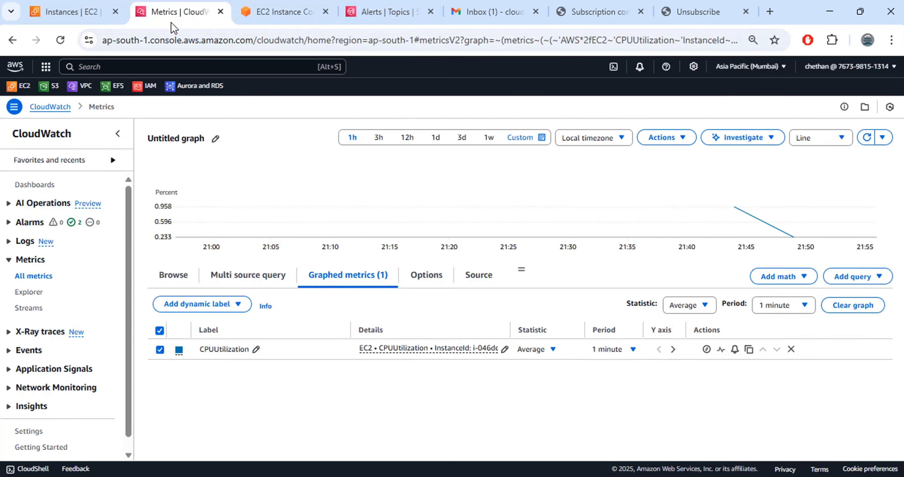
pyautogui.click(867, 138)
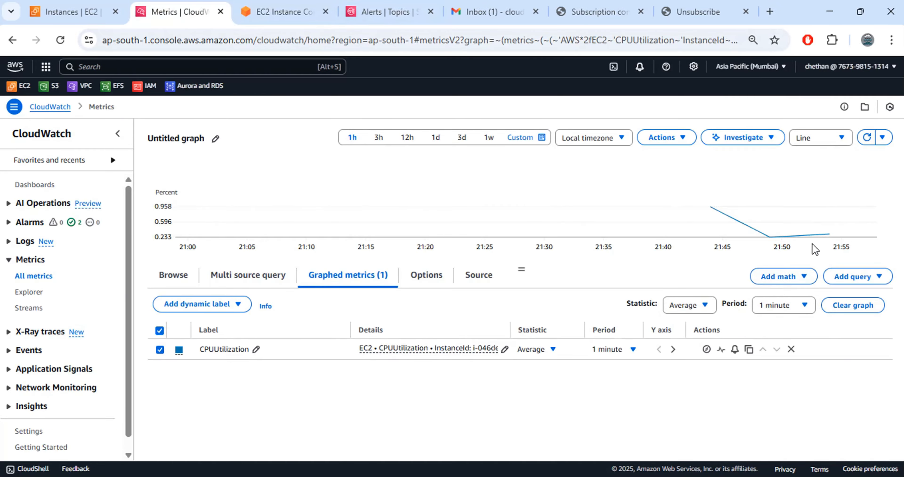
pyautogui.moveTo(829, 233)
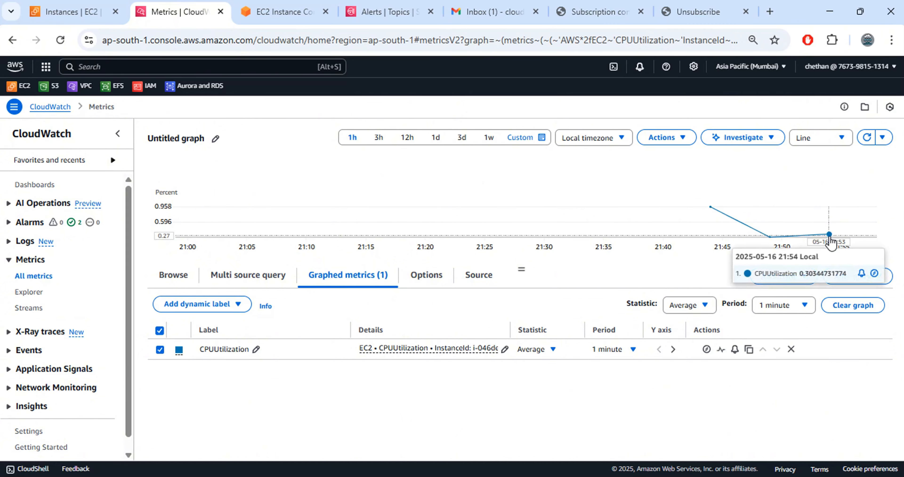
pyautogui.click(868, 139)
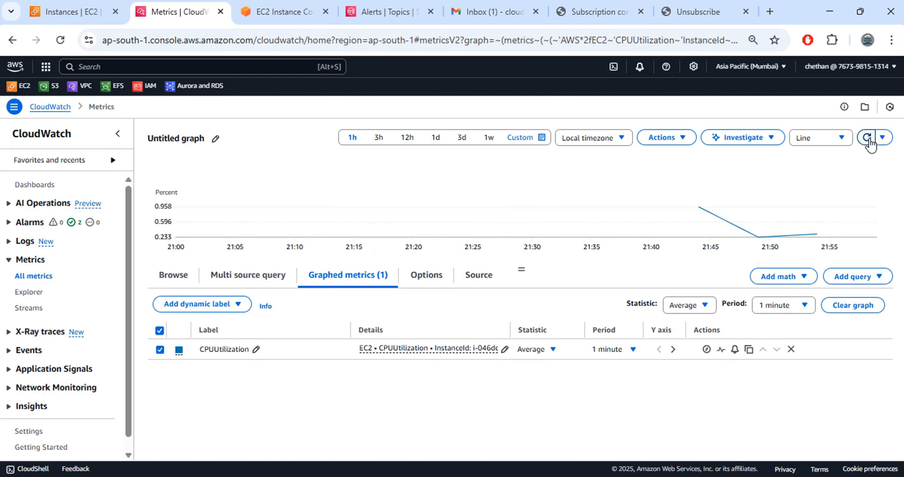
pyautogui.moveTo(812, 227)
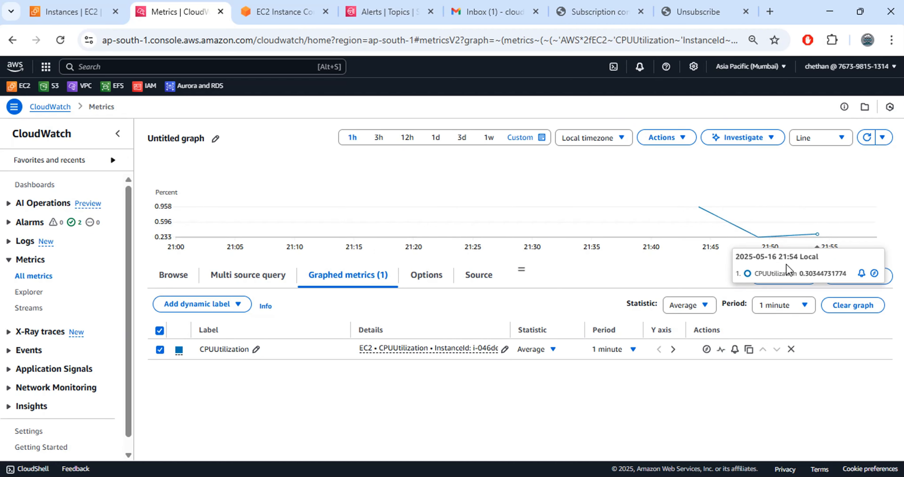
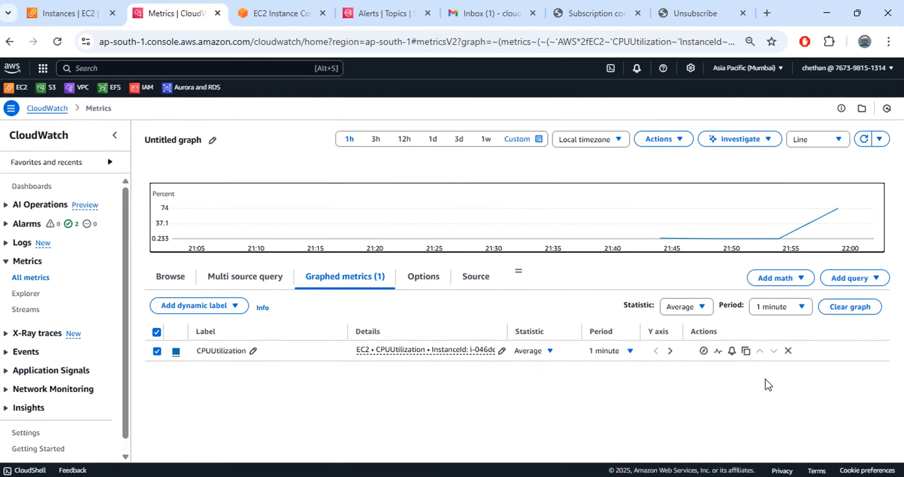
pyautogui.moveTo(838, 211)
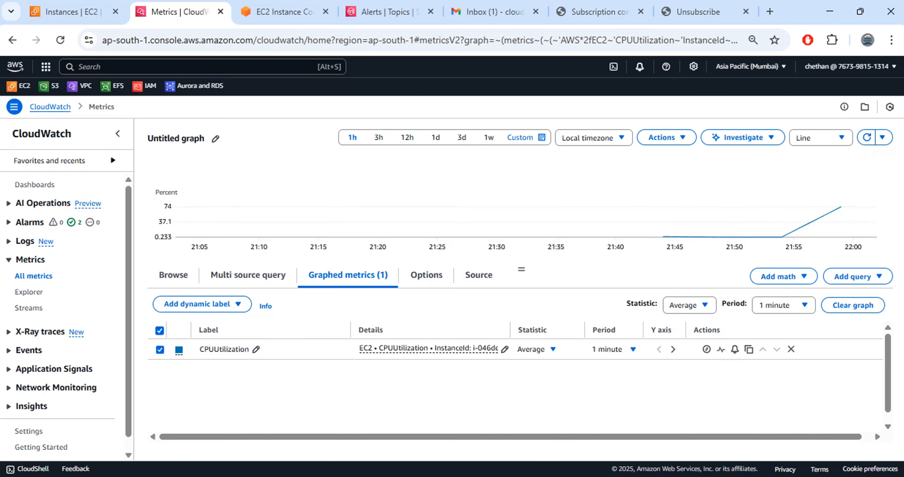
pyautogui.click(871, 143)
# Check the running stress command in the terminal and the Alerts topic's details and subscription.
pyautogui.click(264, 5)
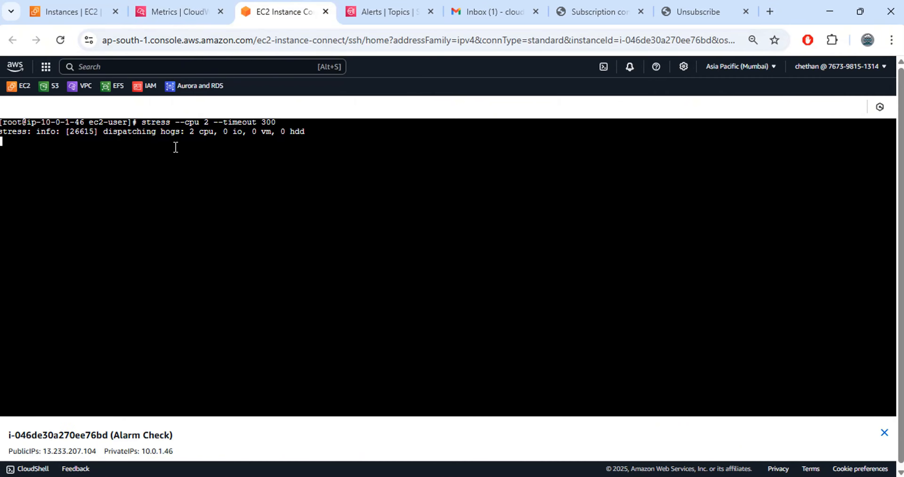
pyautogui.click(375, 5)
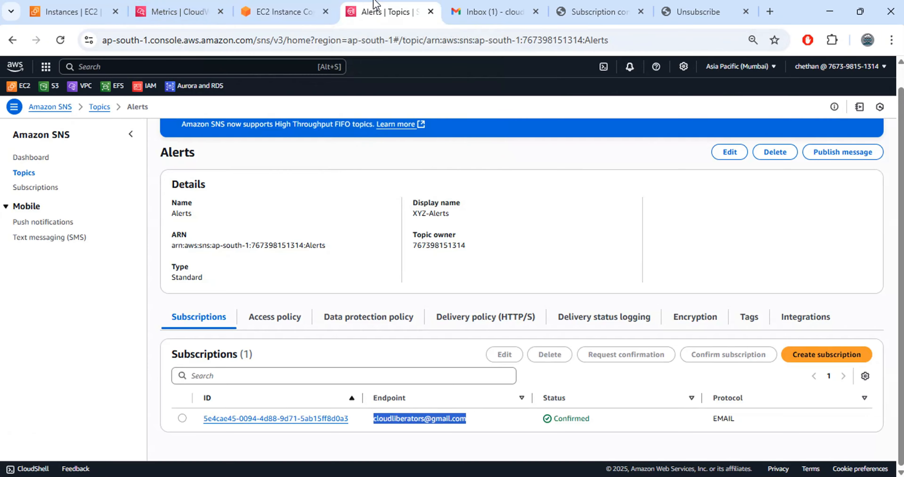
pyautogui.click(74, 11)
# Switch to CloudWatch, list all alarms in a new tab, and view the CPU utilization alarm's details and graph.
pyautogui.click(172, 12)
pyautogui.click(32, 222)
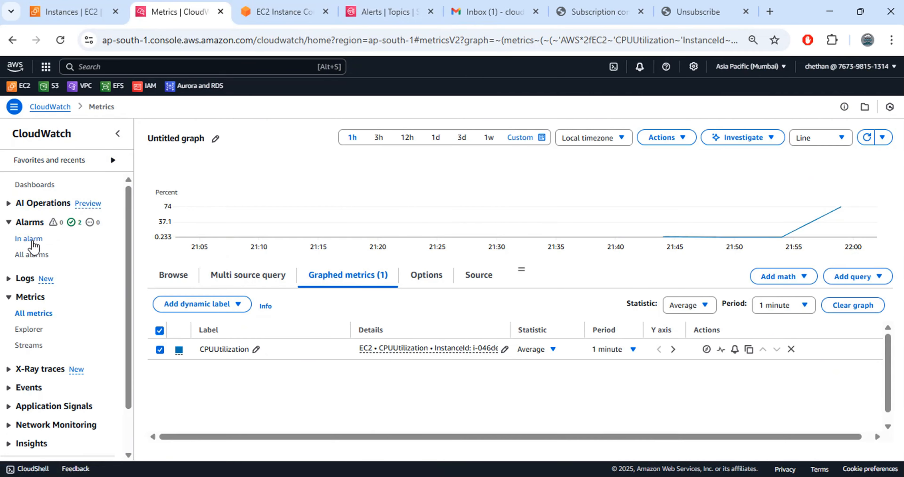
pyautogui.click(34, 253)
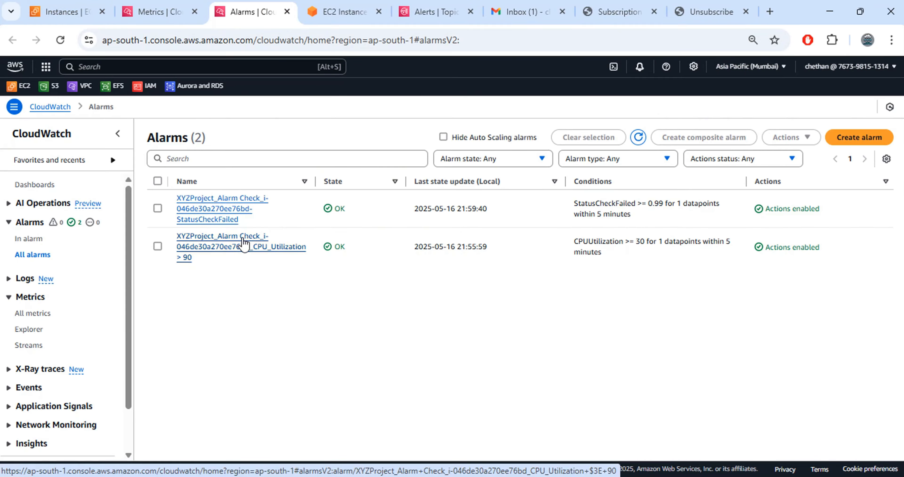
pyautogui.click(227, 242)
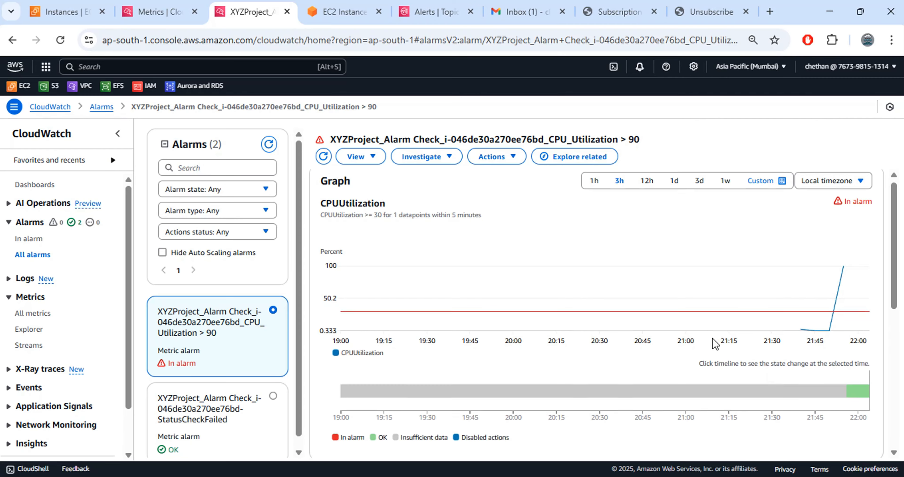
# Switch to Gmail, open the XYZ-Alerts ALARM email, and read its subject, reason for state change and alarm details.
pyautogui.click(521, 13)
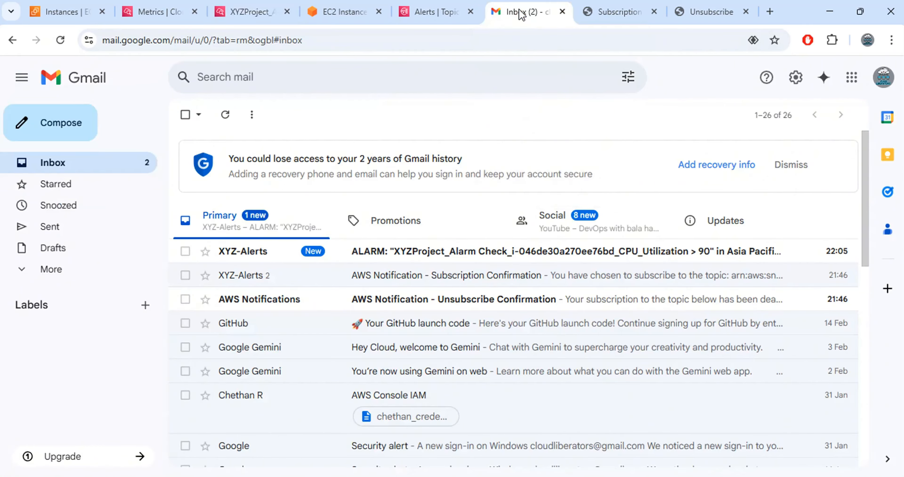
pyautogui.click(542, 259)
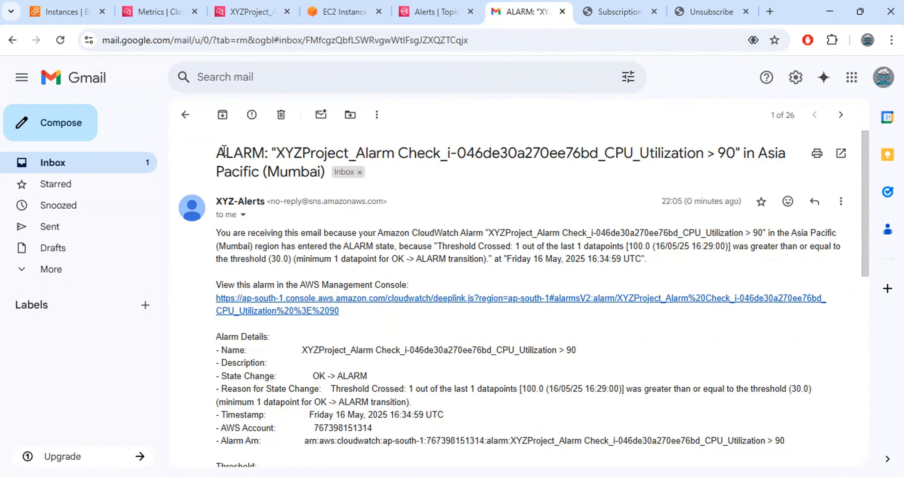
pyautogui.moveTo(224, 151); pyautogui.dragTo(792, 154)
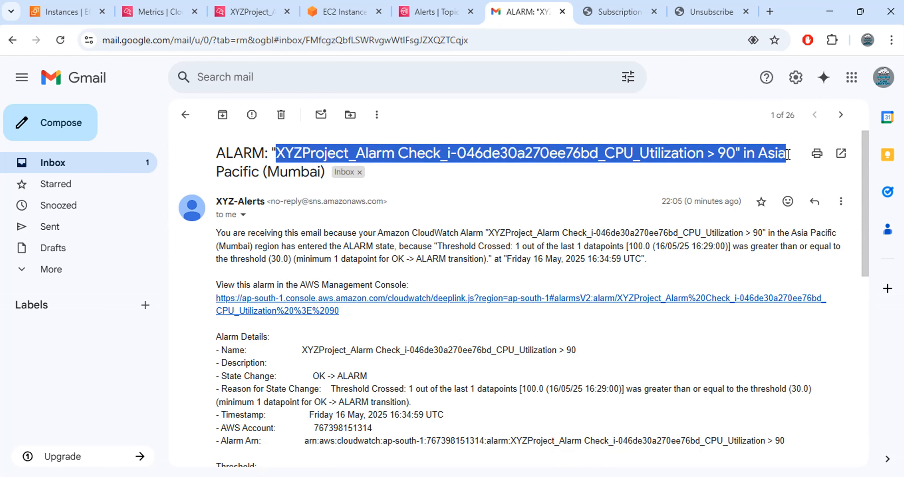
pyautogui.scroll(-2, 478, 304)
pyautogui.scroll(2, 480, 303)
pyautogui.scroll(-2, 480, 302)
pyautogui.scroll(-2, 477, 301)
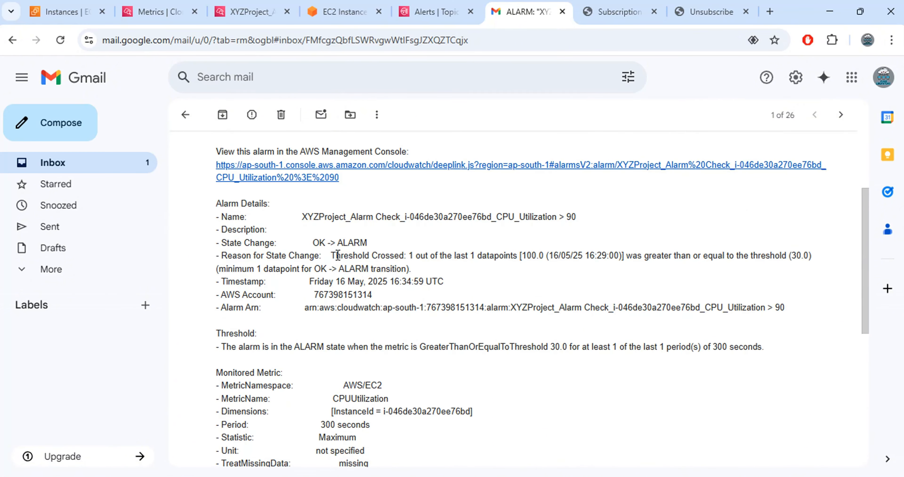
pyautogui.moveTo(336, 256); pyautogui.dragTo(496, 252)
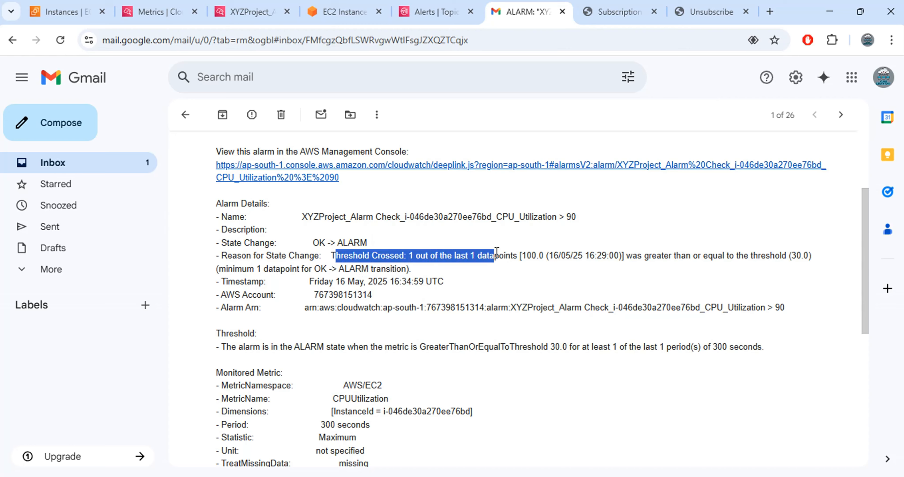
pyautogui.click(478, 262)
pyautogui.scroll(-2, 386, 305)
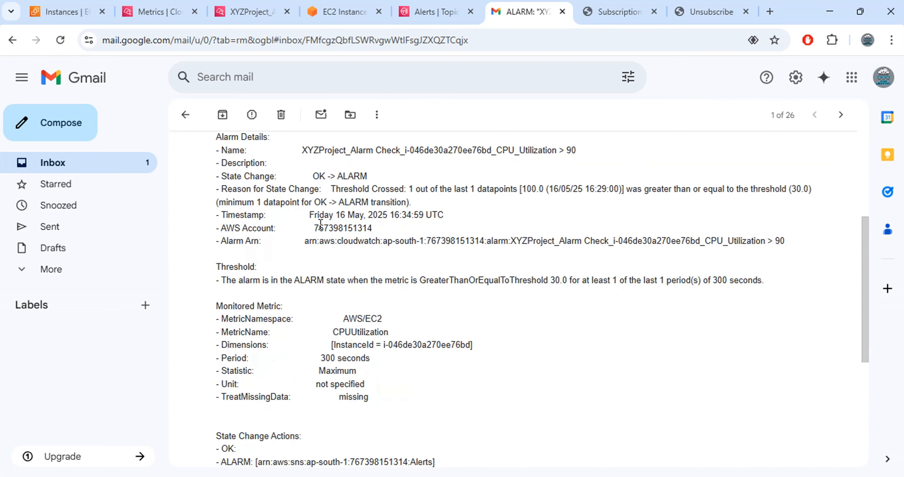
pyautogui.scroll(-4, 303, 247)
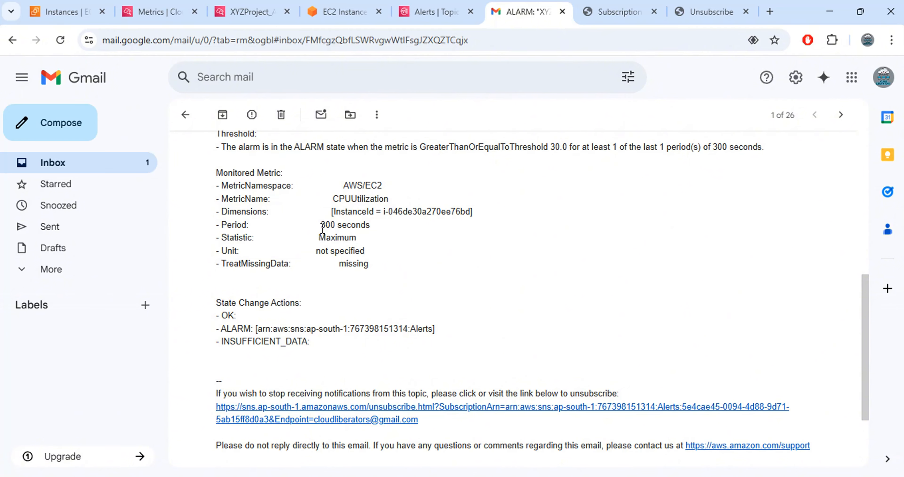
# Examine the alarm email's monitored instance ID, metric name, SNS alarm action, threshold and data point time.
pyautogui.moveTo(383, 211); pyautogui.dragTo(471, 211)
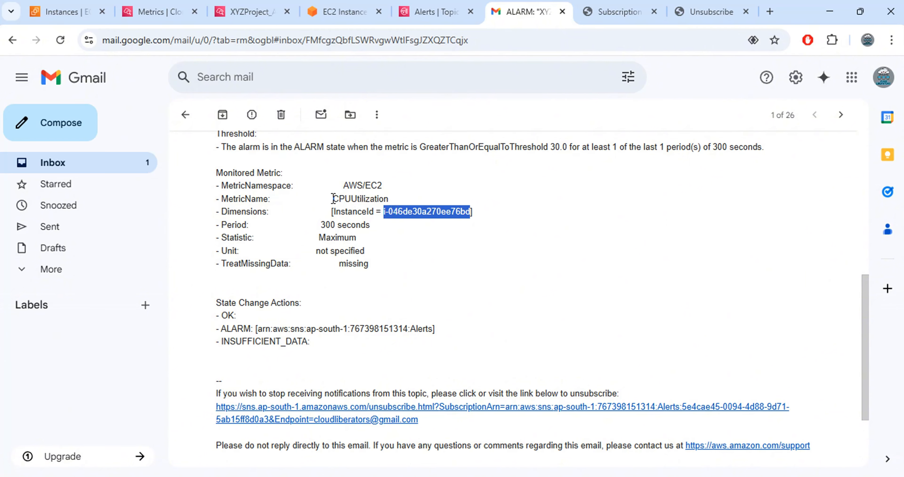
pyautogui.moveTo(334, 198); pyautogui.dragTo(389, 199)
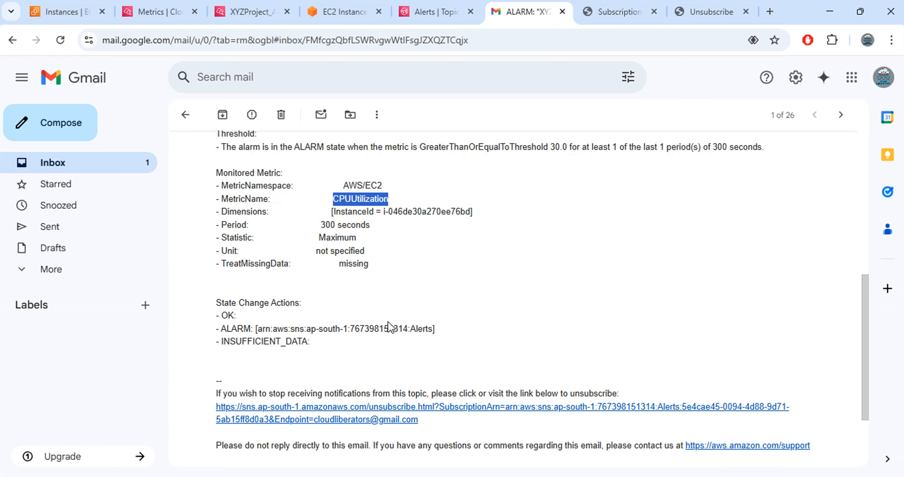
pyautogui.moveTo(257, 329); pyautogui.dragTo(238, 315)
pyautogui.moveTo(394, 327); pyautogui.dragTo(415, 326)
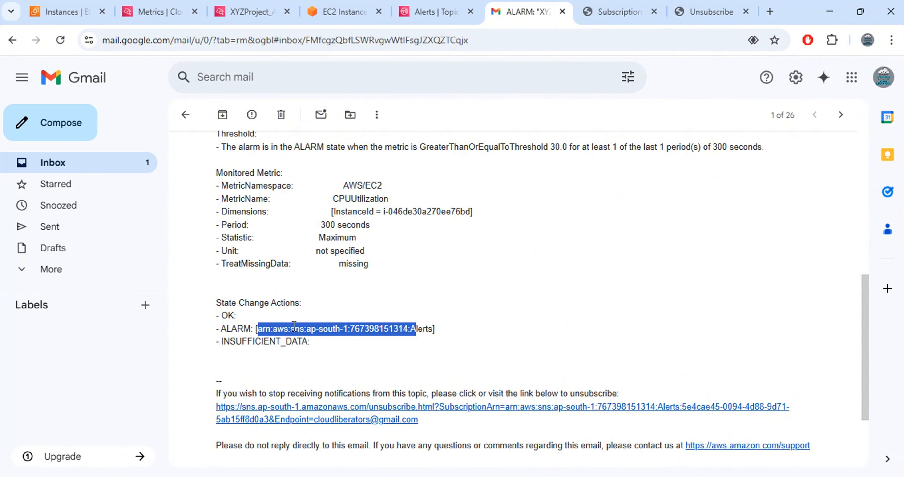
pyautogui.scroll(8, 320, 322)
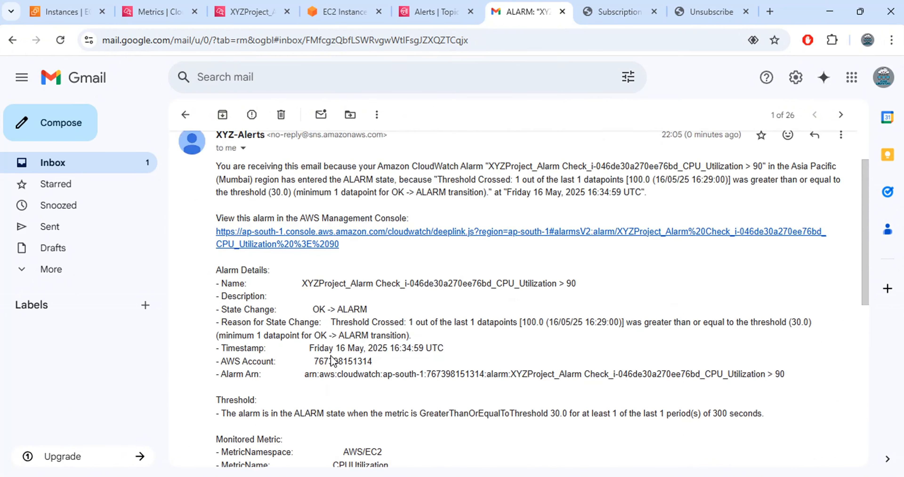
pyautogui.scroll(-2, 558, 368)
pyautogui.scroll(4, 551, 374)
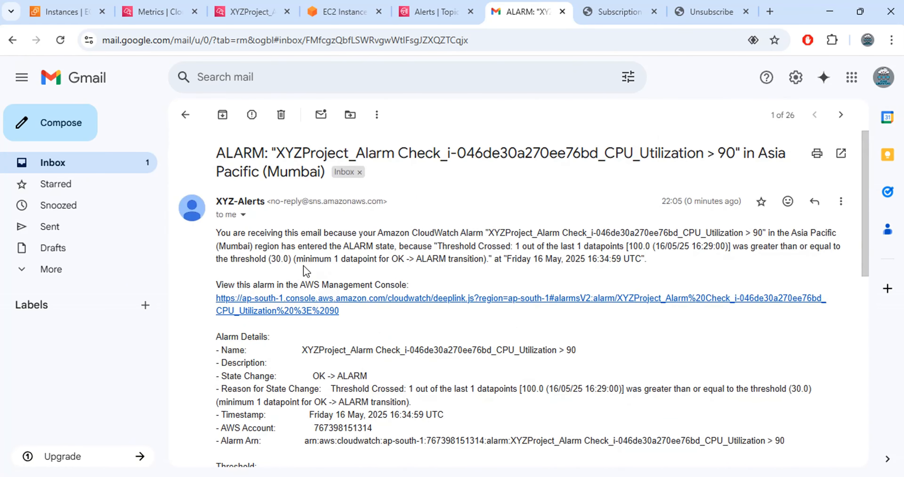
pyautogui.moveTo(272, 259); pyautogui.dragTo(290, 252)
pyautogui.moveTo(691, 245); pyautogui.dragTo(725, 246)
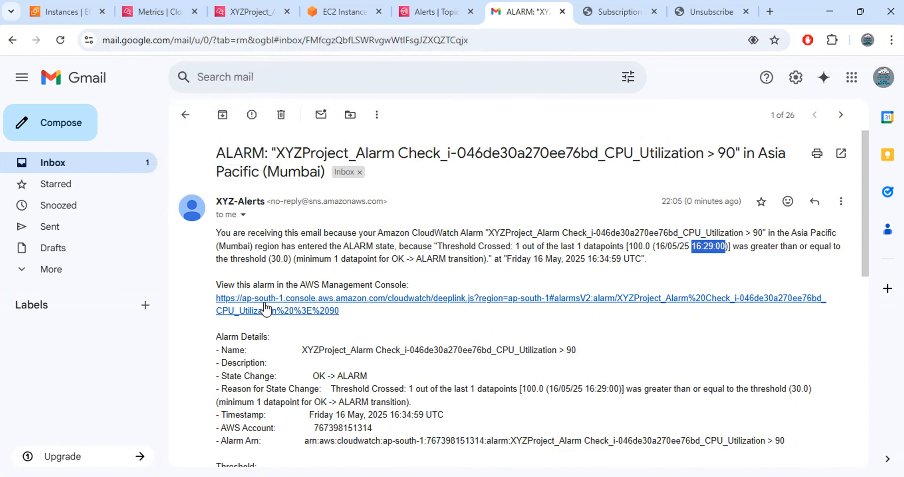
# Refresh the CPUUtilization graph, filter the CloudWatch alarms to those in alarm, and widen the Name column.
pyautogui.click(151, 5)
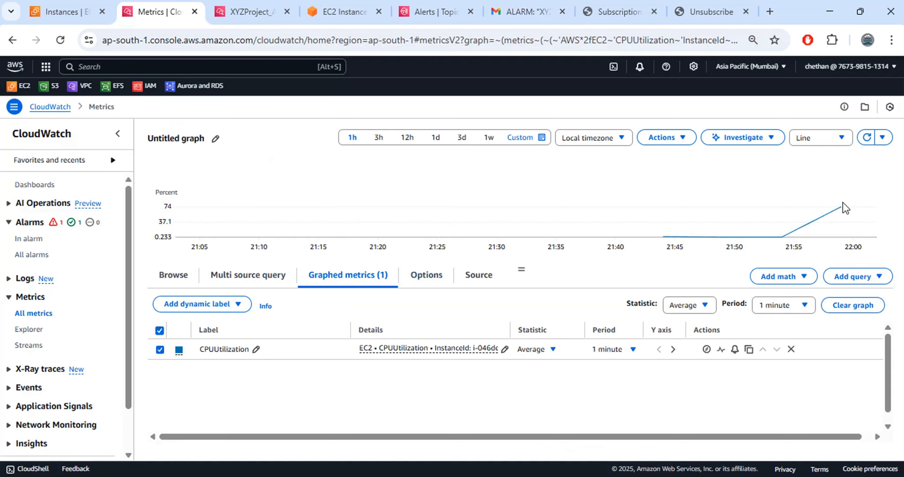
pyautogui.click(867, 137)
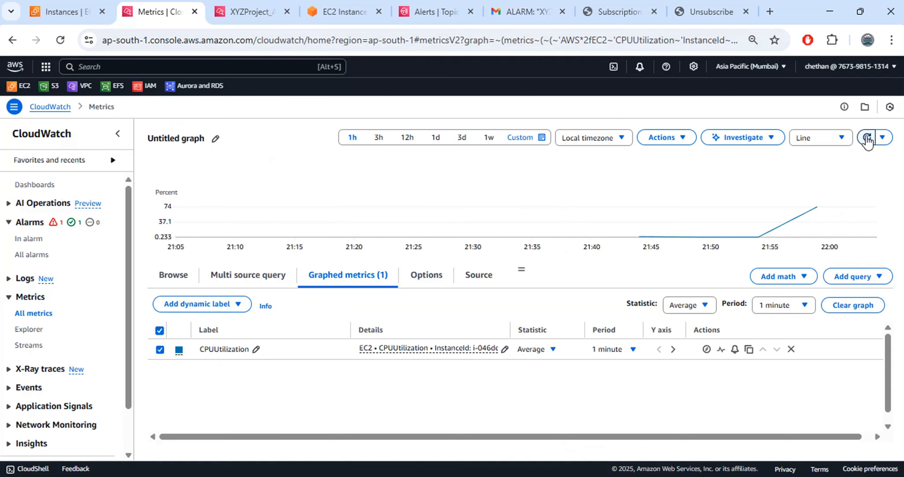
pyautogui.click(226, 14)
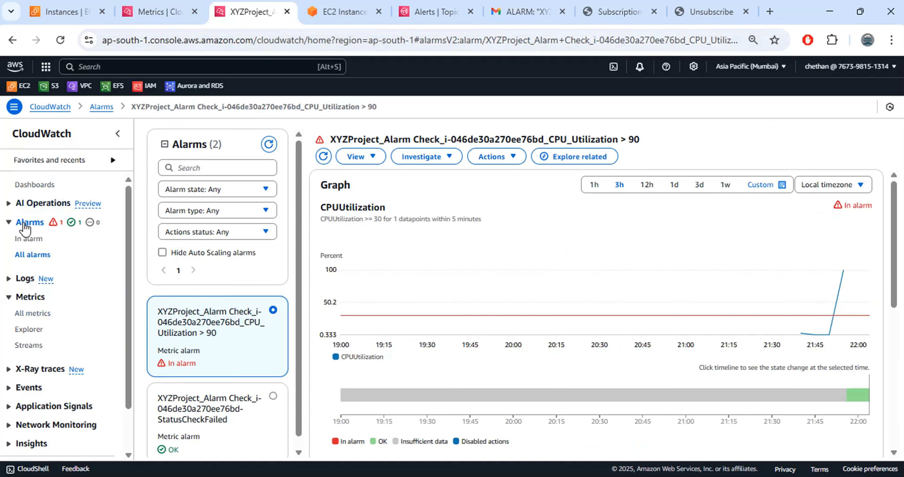
pyautogui.click(25, 238)
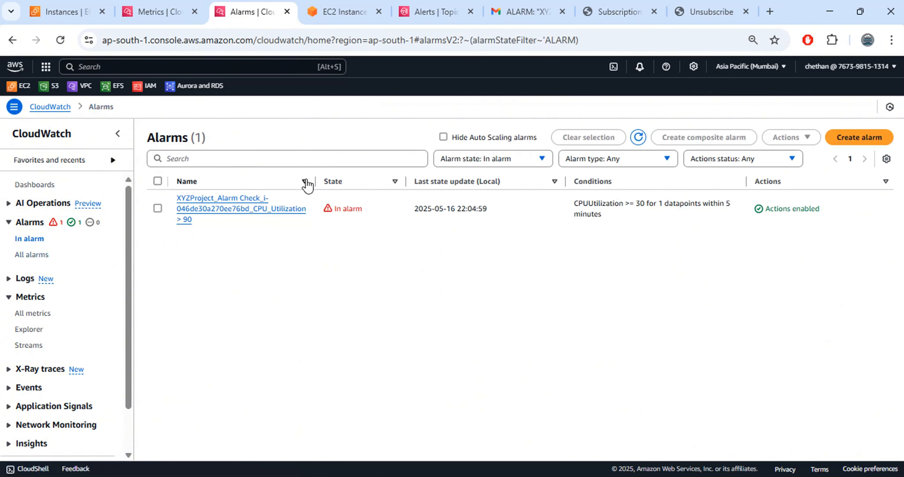
pyautogui.moveTo(315, 181); pyautogui.dragTo(352, 180)
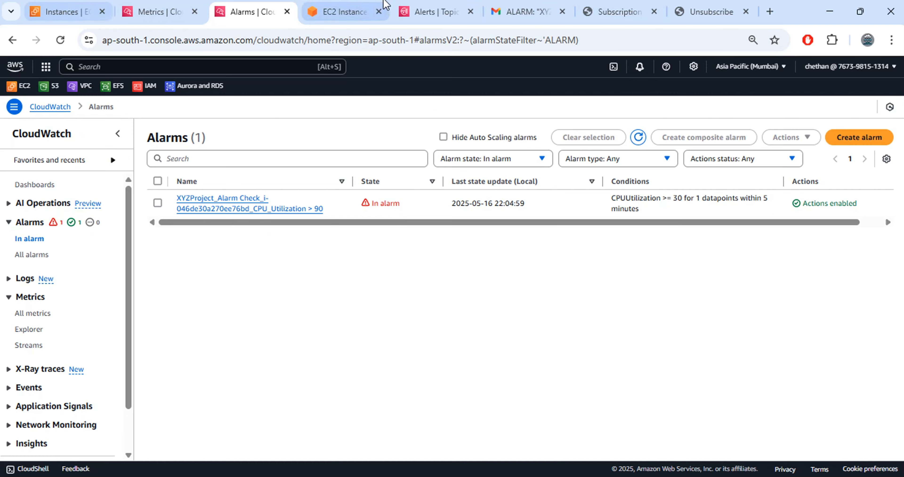
# Check the stress run in the instance's terminal, and compare the states of the CPU and status check alarms.
pyautogui.click(339, 11)
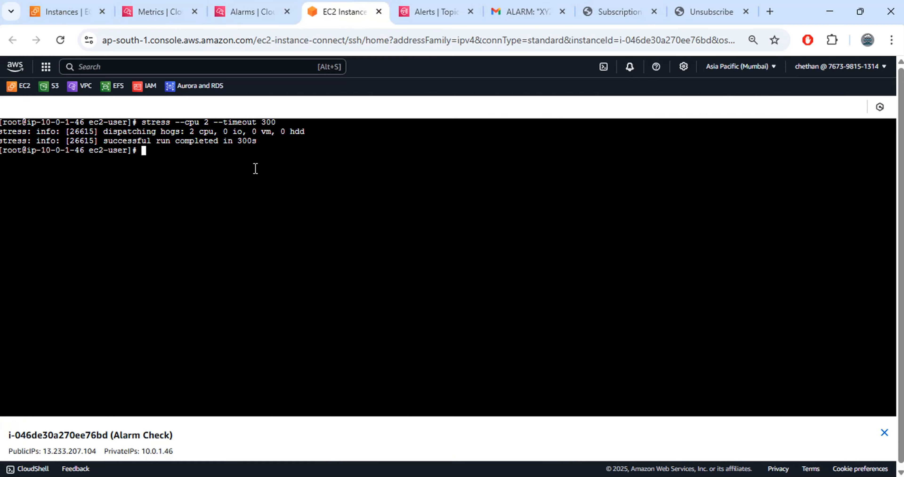
pyautogui.click(260, 12)
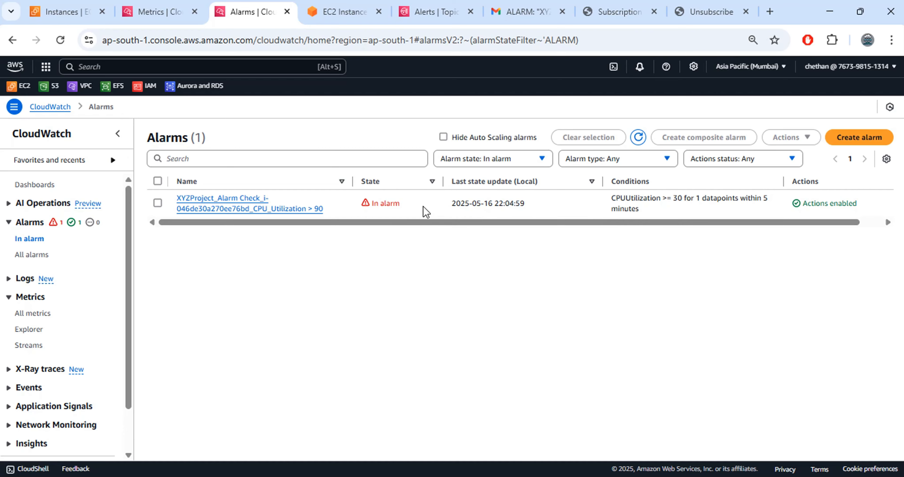
pyautogui.moveTo(404, 206); pyautogui.dragTo(372, 205)
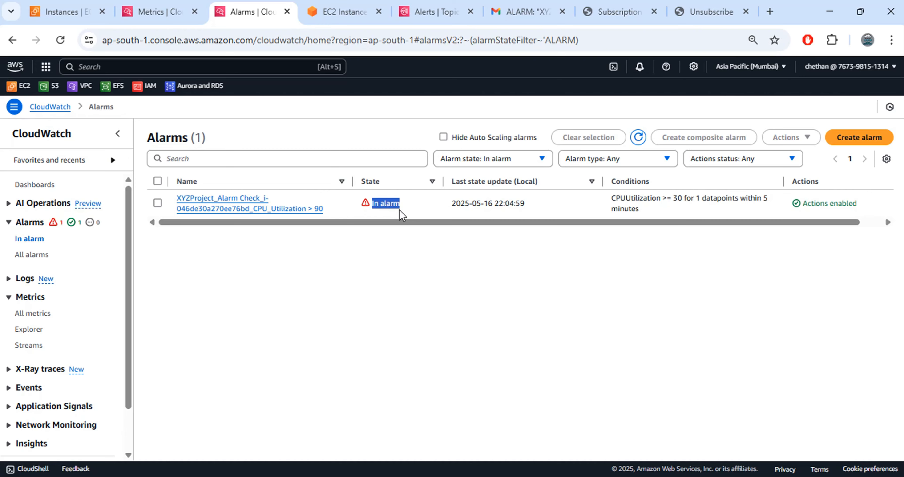
pyautogui.click(32, 254)
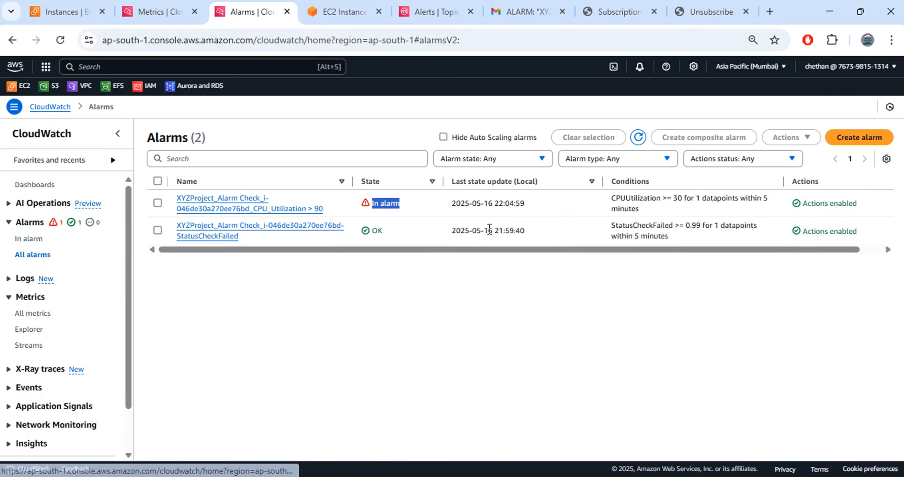
pyautogui.doubleClick(377, 230)
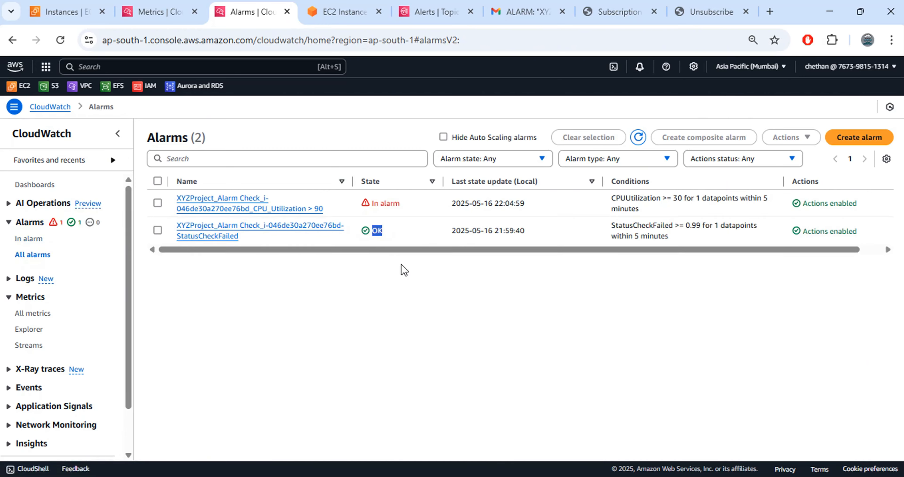
pyautogui.click(402, 302)
# Switch to the Notepad notes and copy the Crash Kernal command that appends a /dev/sda1 mount entry to /etc/fstab.
pyautogui.hotkey('alt', 'Tab')
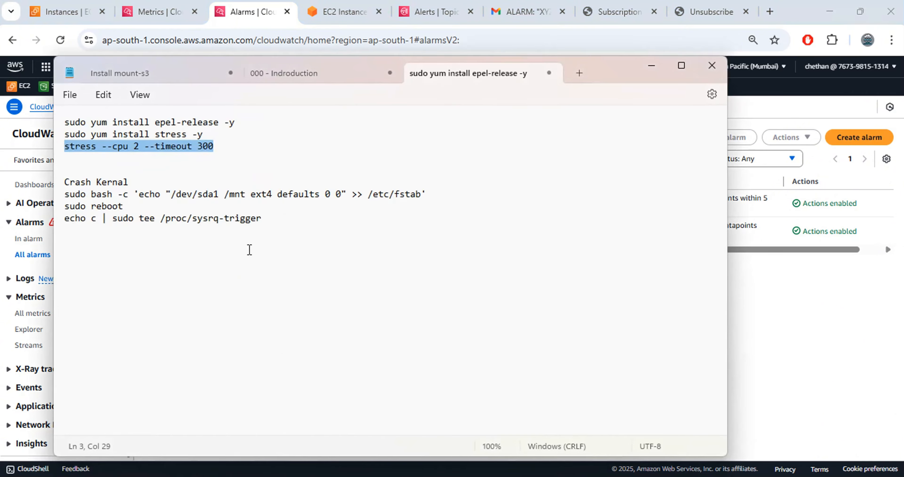
pyautogui.click(249, 245)
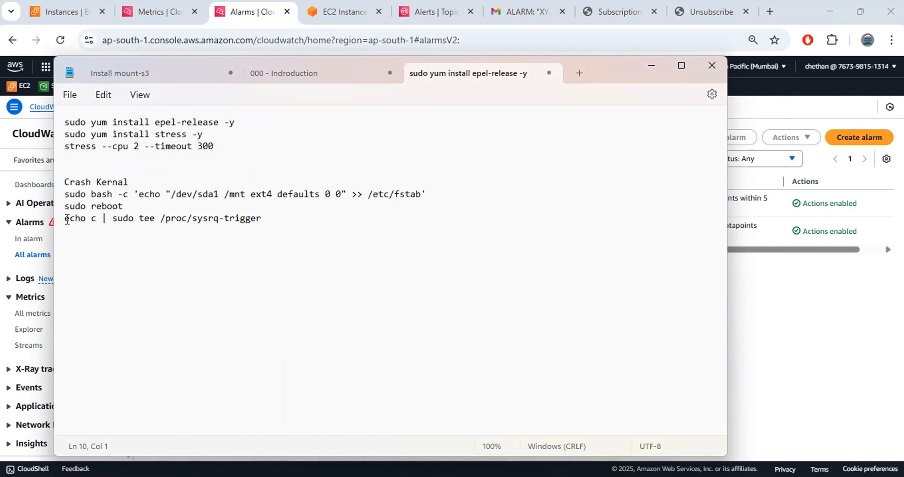
pyautogui.moveTo(66, 201); pyautogui.dragTo(125, 207)
pyautogui.click(81, 194)
pyautogui.moveTo(67, 195); pyautogui.dragTo(433, 200)
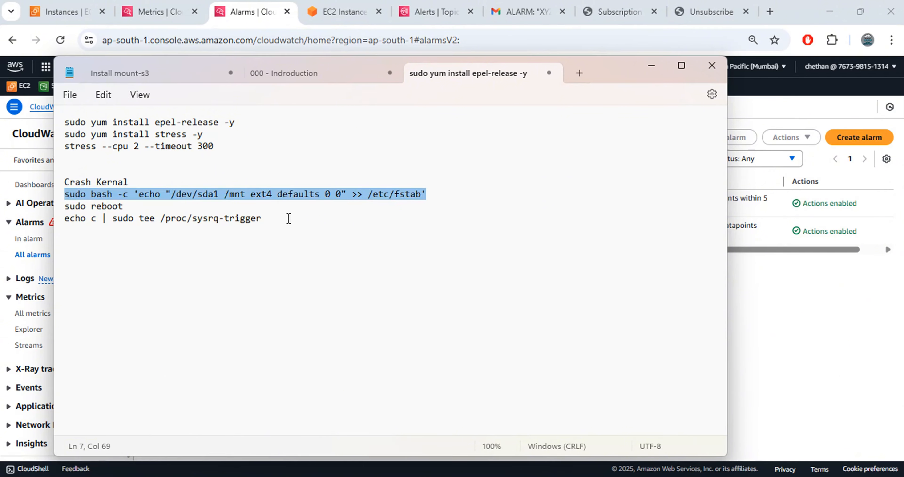
# In the Alarm Check instance's terminal, run sudo bash -c 'echo "/dev/sda1 /mnt ext4 defaults 0 0" >> /etc/fstab'.
pyautogui.click(115, 7)
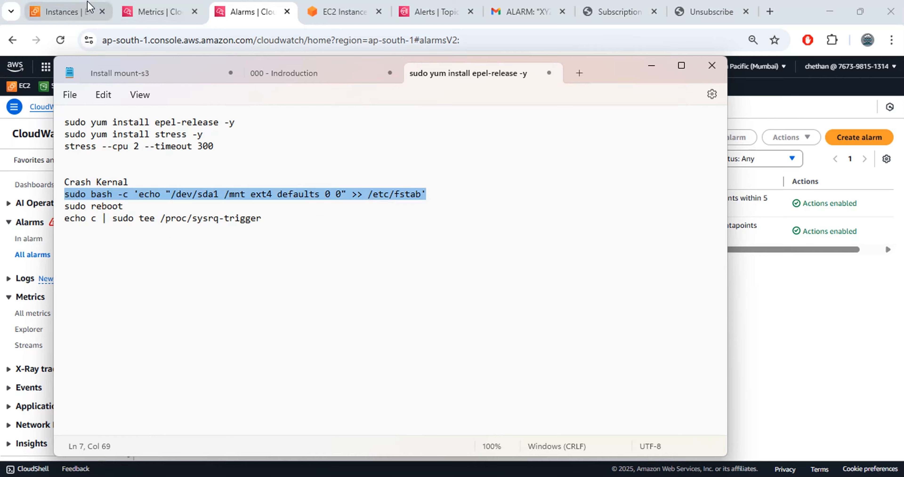
pyautogui.click(317, 11)
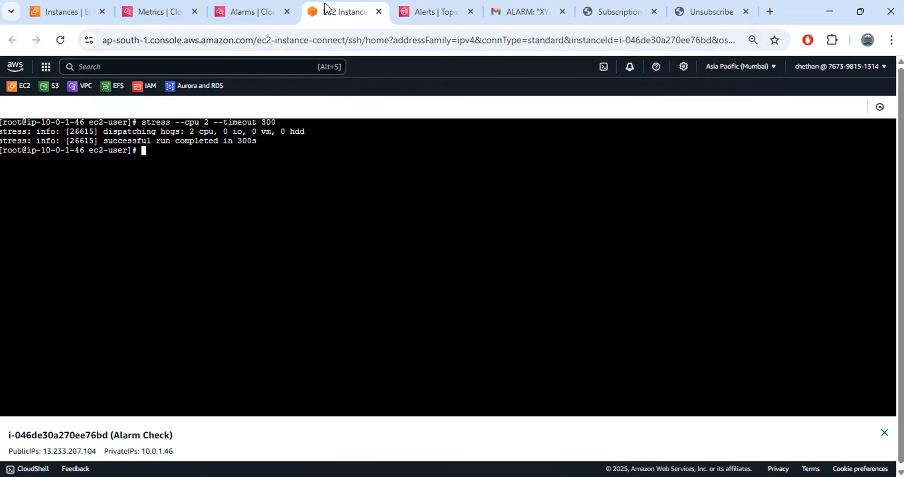
pyautogui.rightClick(242, 169)
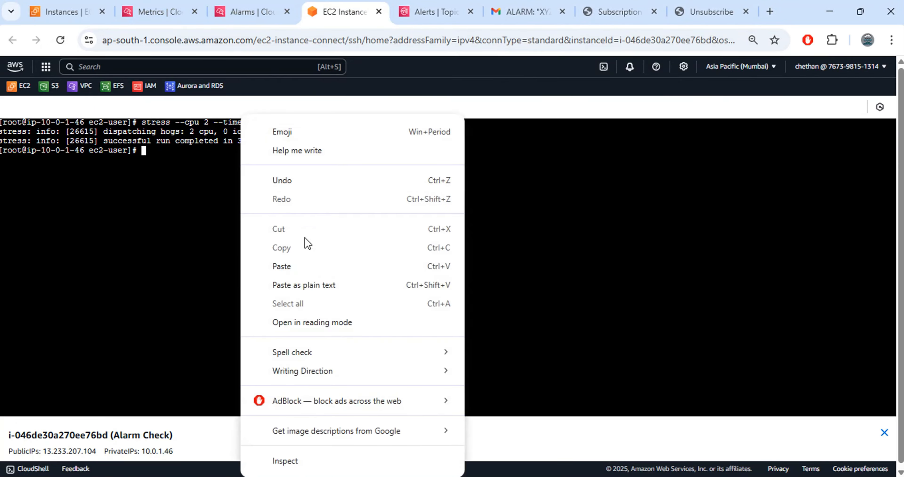
pyautogui.click(298, 272)
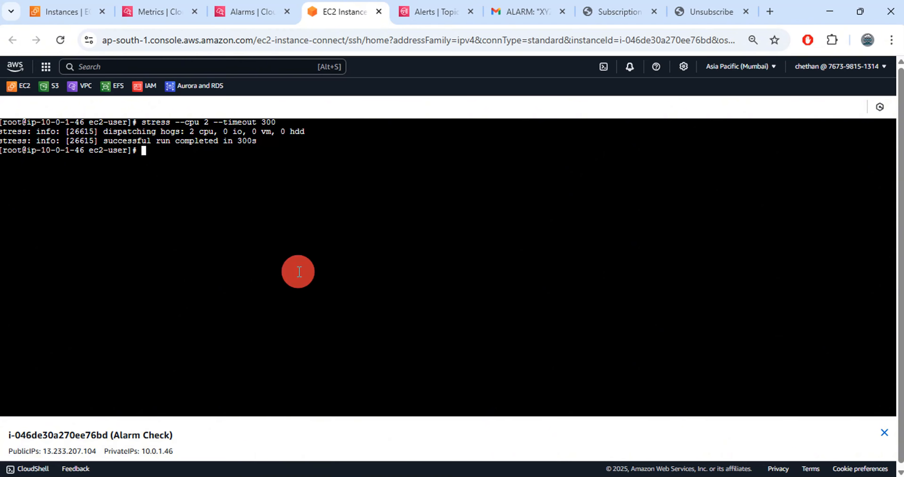
pyautogui.press('Return')
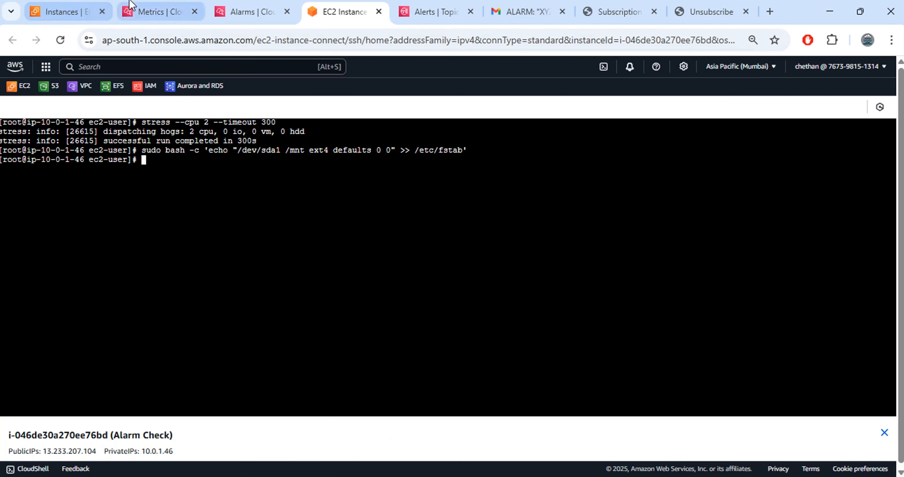
# Copy sudo reboot from the Notepad notes and run it in the Alarm Check instance's terminal.
pyautogui.hotkey('alt', 'Tab')
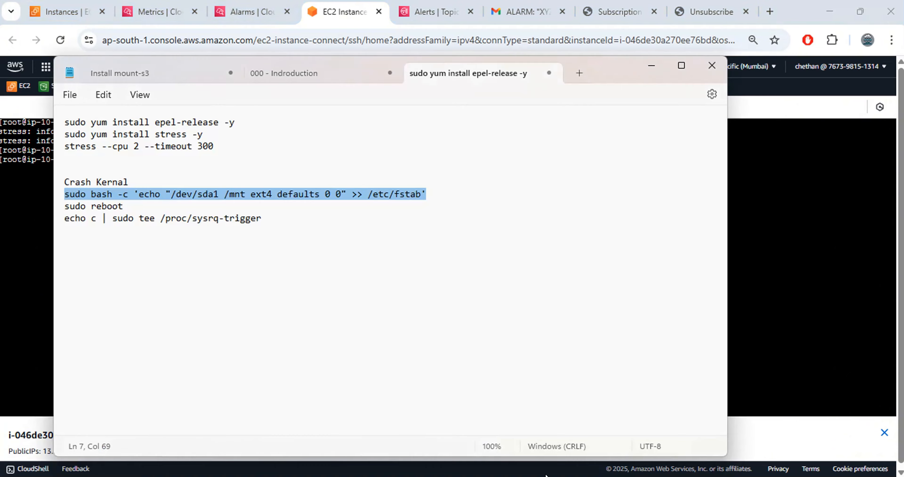
pyautogui.moveTo(66, 206); pyautogui.dragTo(133, 209)
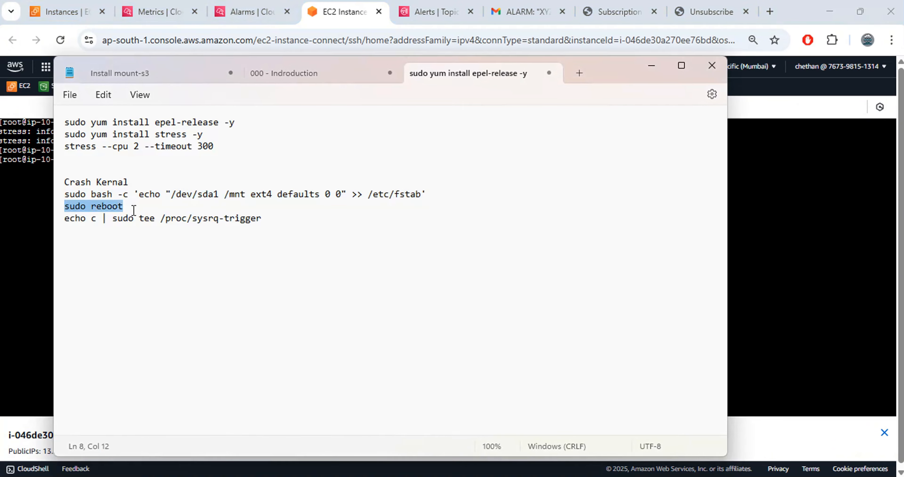
pyautogui.click(30, 251)
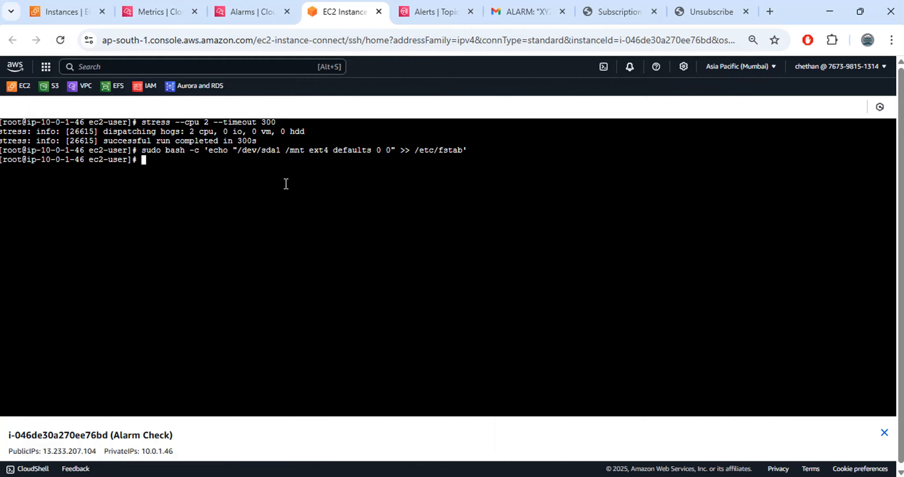
pyautogui.rightClick(316, 182)
pyautogui.click(354, 264)
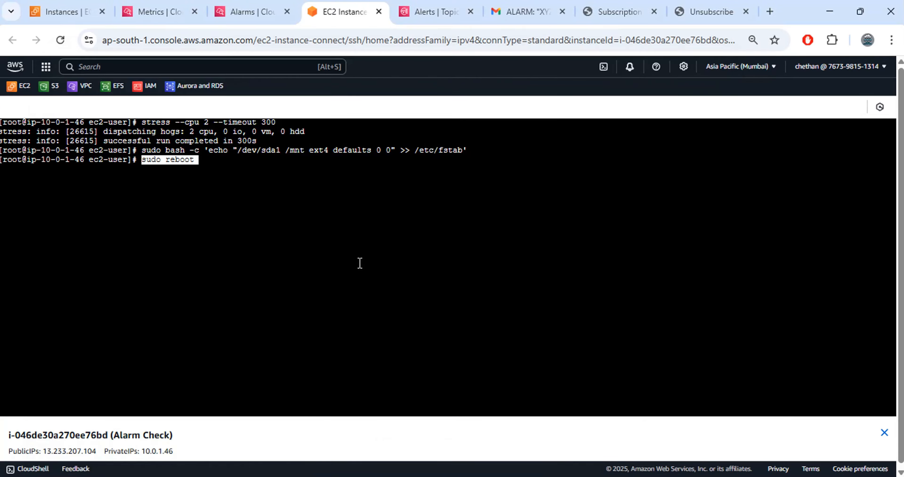
pyautogui.press('Return')
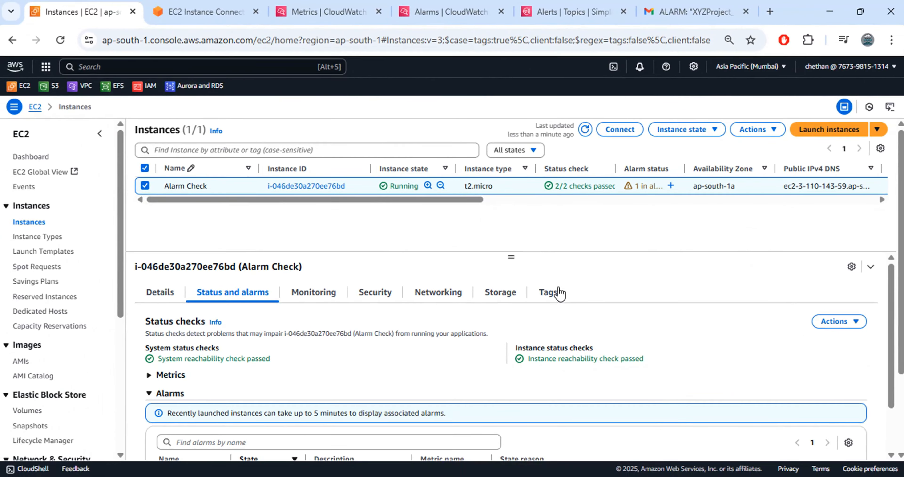
# Check the Alarm Check instance's status checks and terminal connection after the reboot, and refresh the instances list.
pyautogui.moveTo(509, 348); pyautogui.dragTo(600, 345)
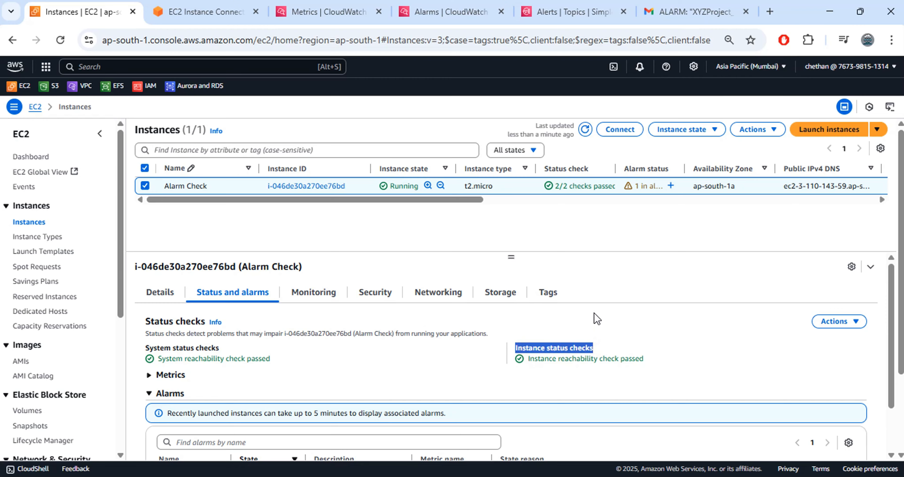
pyautogui.click(354, 178)
pyautogui.click(188, 14)
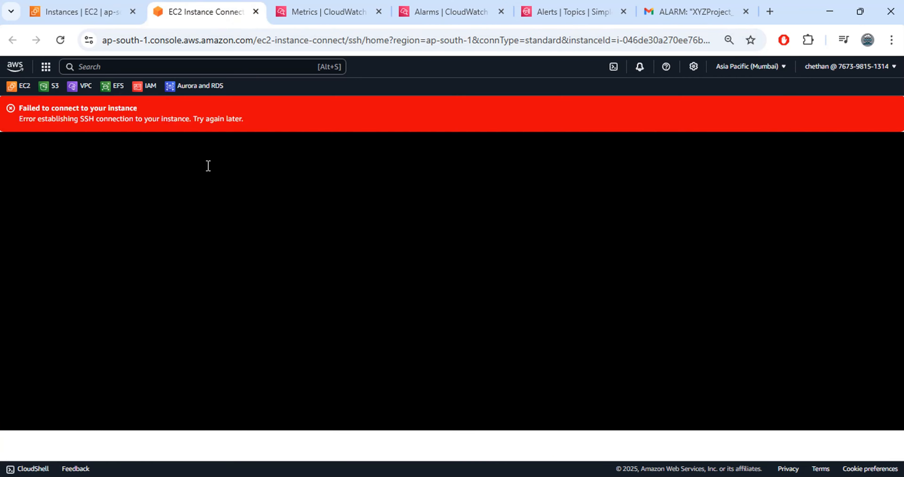
pyautogui.click(88, 5)
pyautogui.click(585, 130)
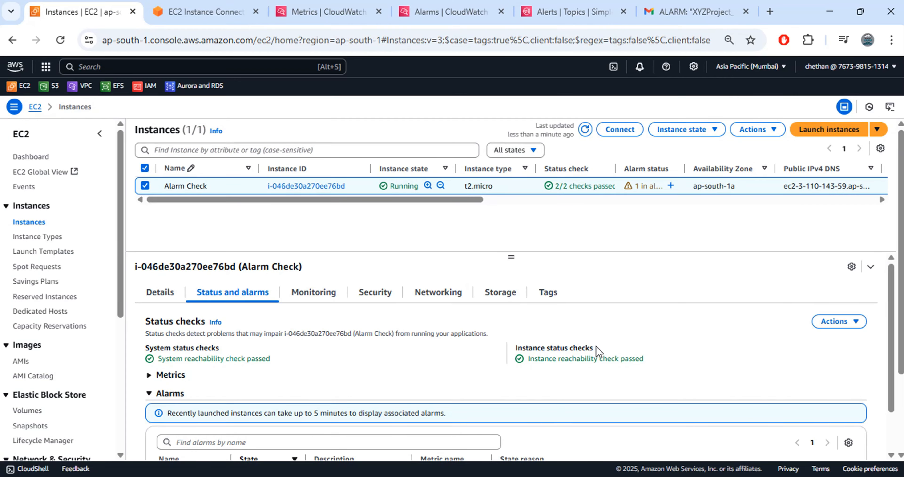
# Review the instance status check again and look in Gmail for a new alarm notification.
pyautogui.moveTo(591, 348); pyautogui.dragTo(505, 352)
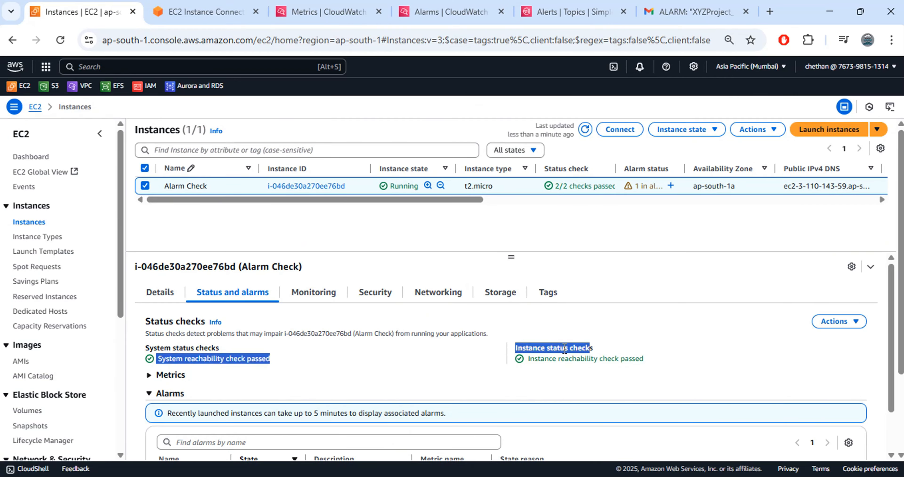
pyautogui.click(659, 12)
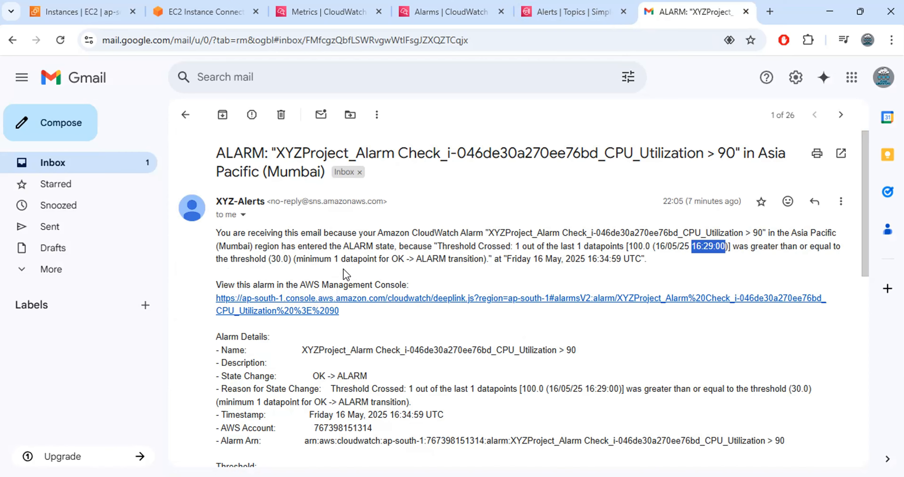
pyautogui.click(196, 12)
pyautogui.click(88, 20)
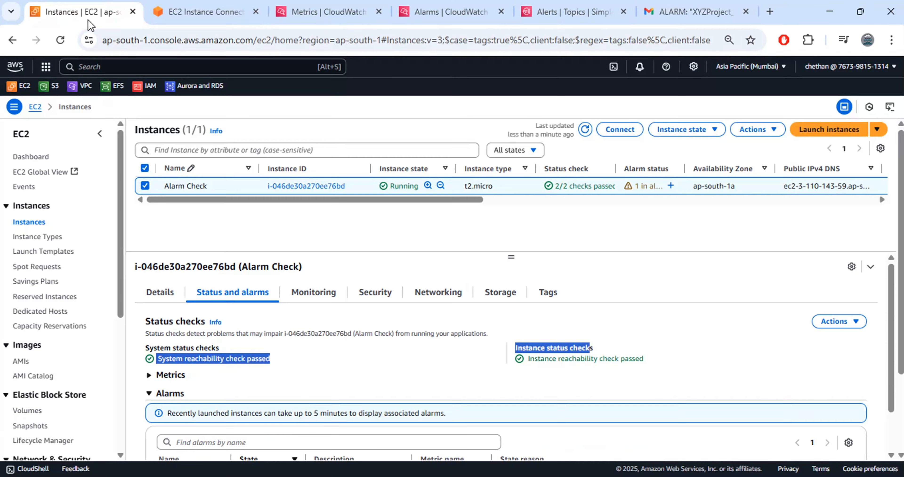
# Expand the status check metrics of the Alarm Check instance and examine the system and instance status checks with their failure graphs.
pyautogui.click(171, 374)
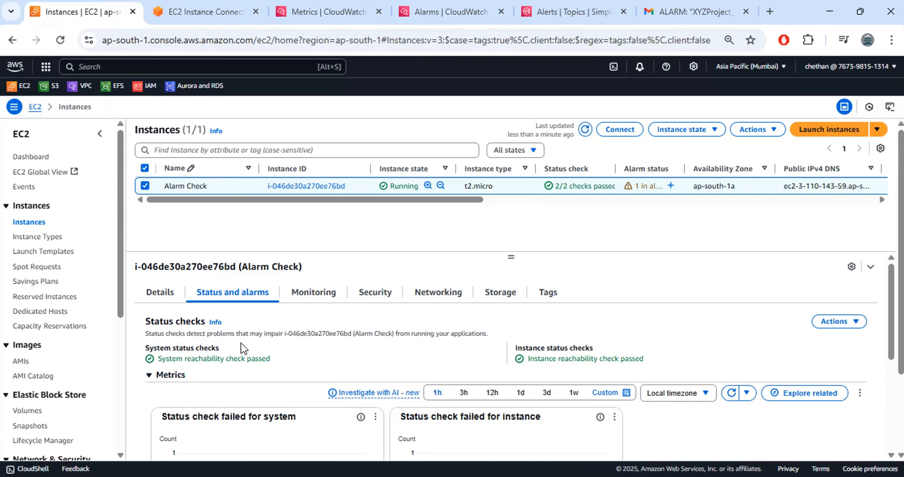
pyautogui.scroll(-1, 248, 343)
pyautogui.scroll(1, 250, 343)
pyautogui.scroll(-1, 250, 343)
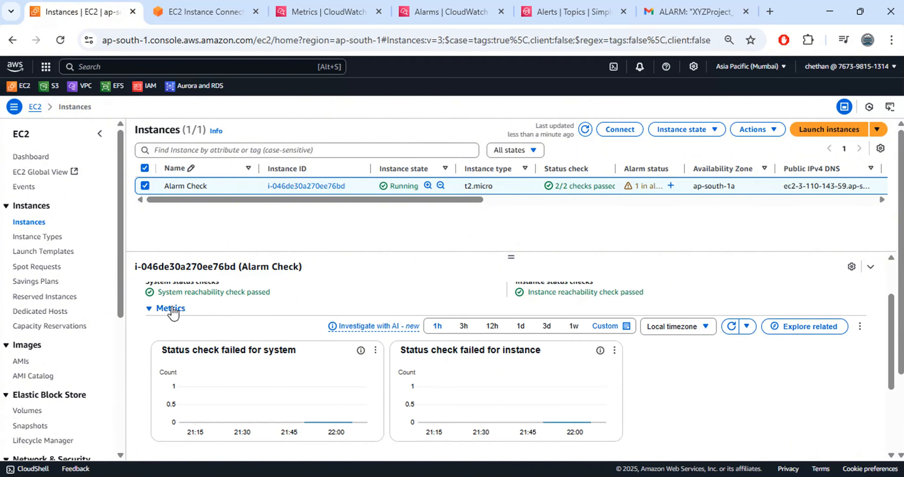
pyautogui.scroll(1, 172, 311)
pyautogui.moveTo(284, 355); pyautogui.dragTo(147, 348)
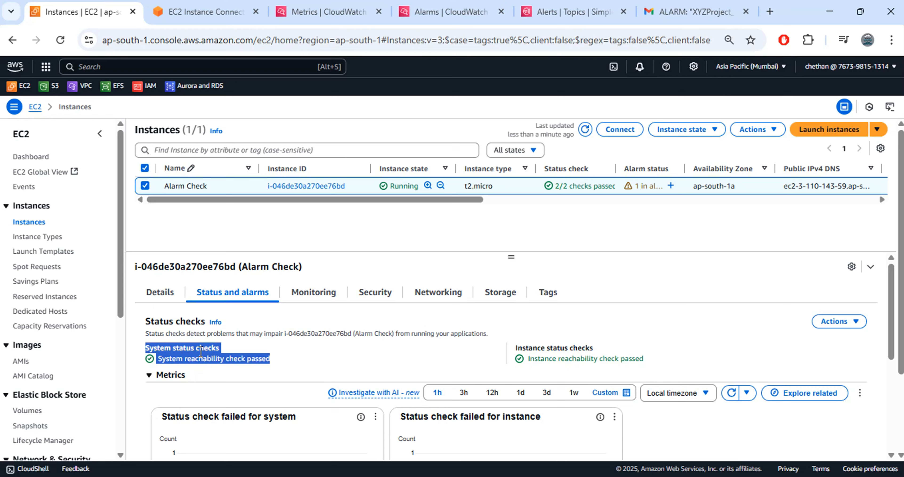
pyautogui.click(514, 353)
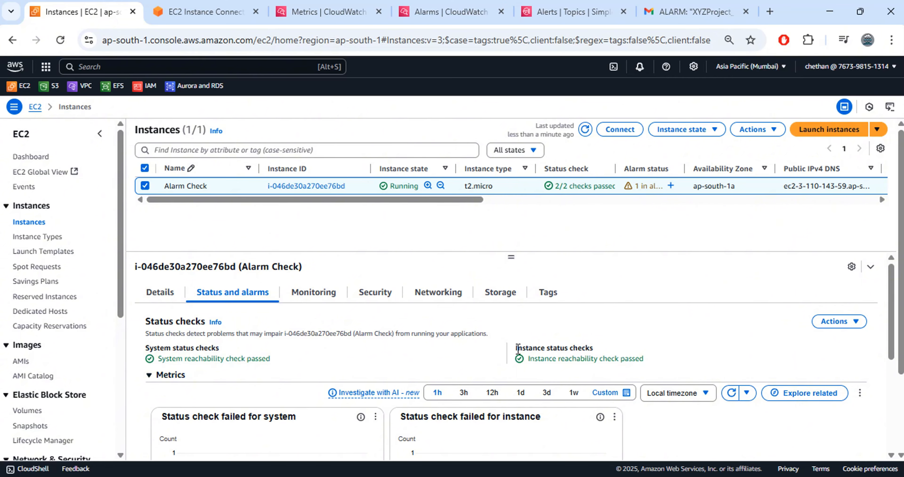
pyautogui.moveTo(517, 350); pyautogui.dragTo(609, 348)
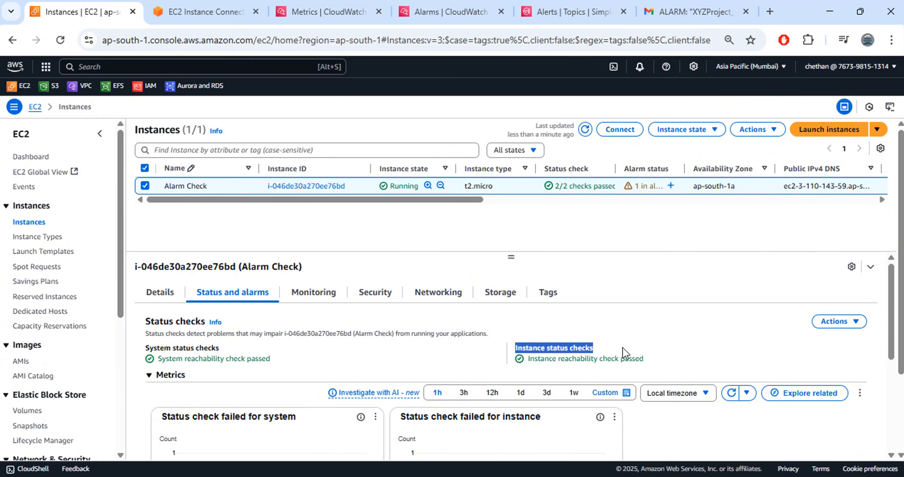
pyautogui.scroll(-4, 625, 350)
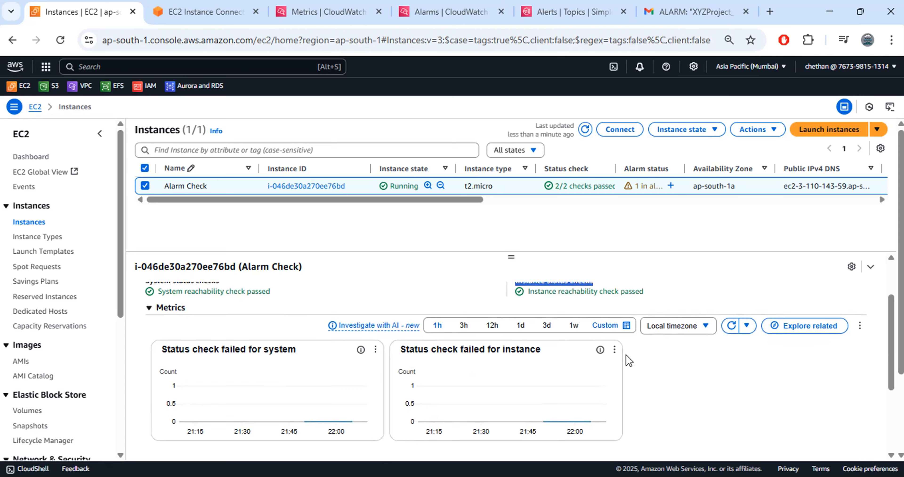